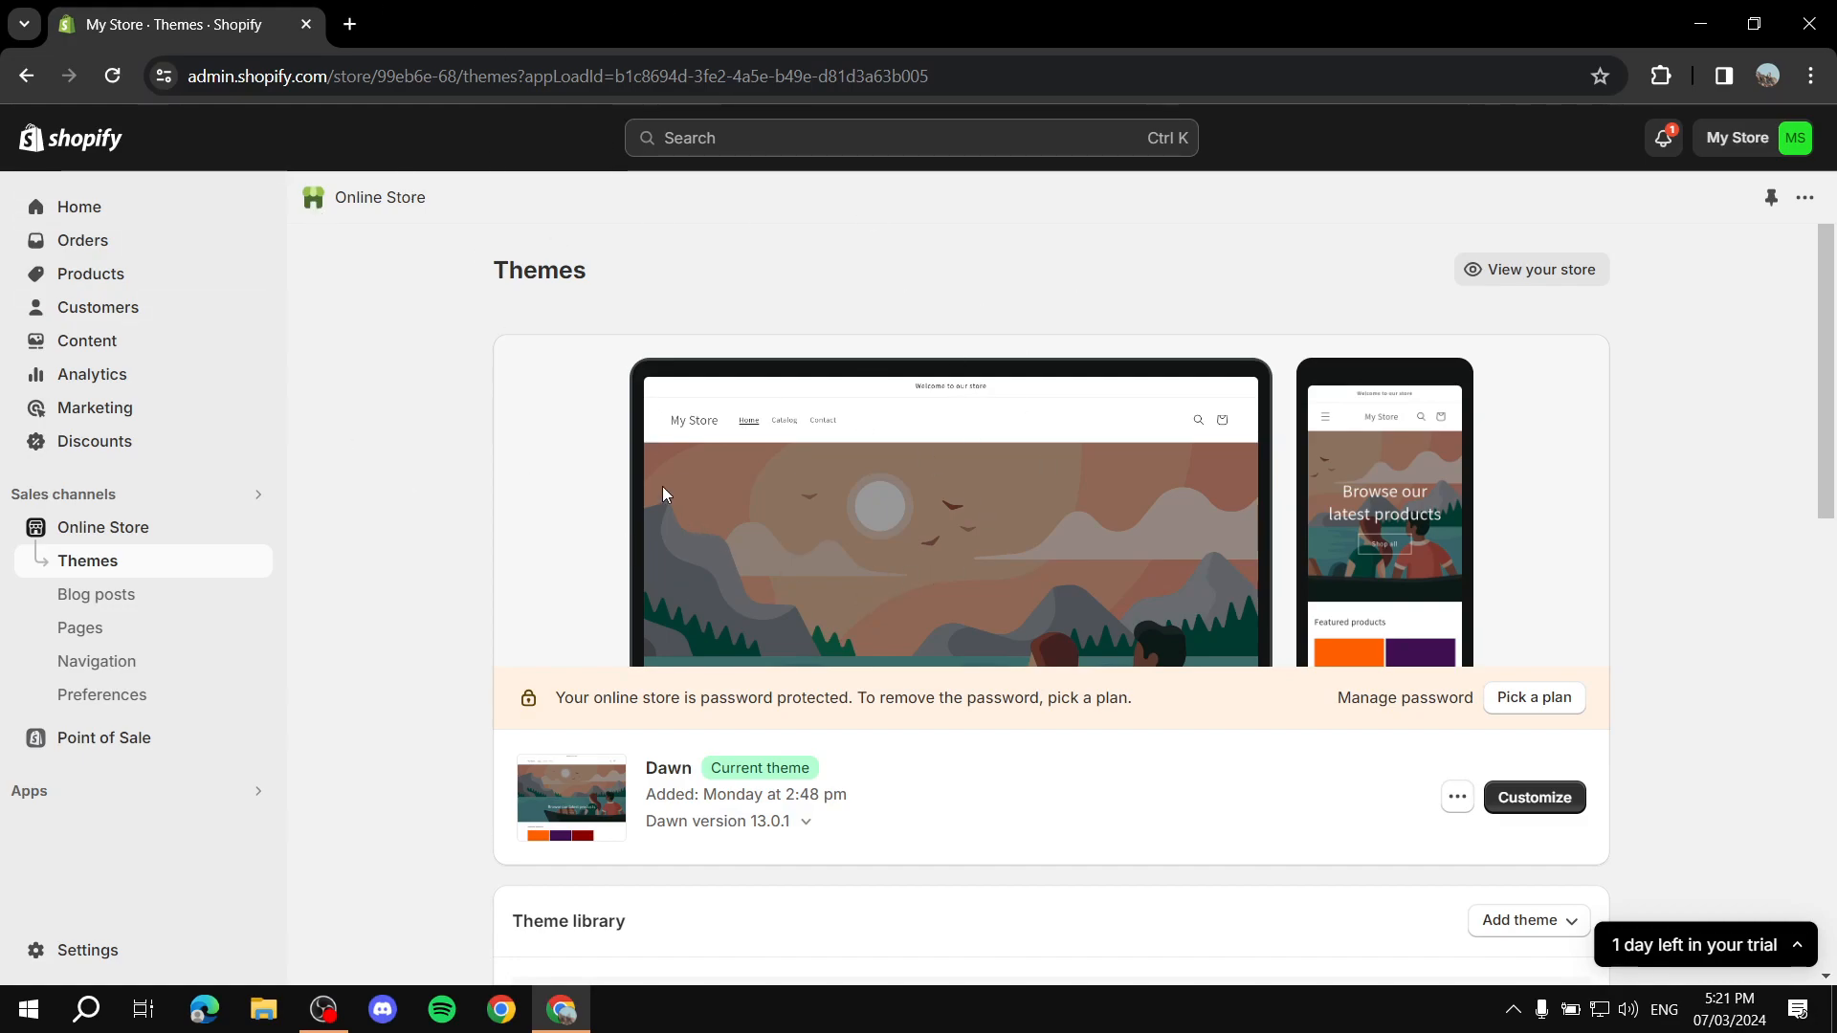
Step: Search the web for Google Merchant Center on a new browser page and open the "Merchant Center: Promote Products Online" result
click(350, 25)
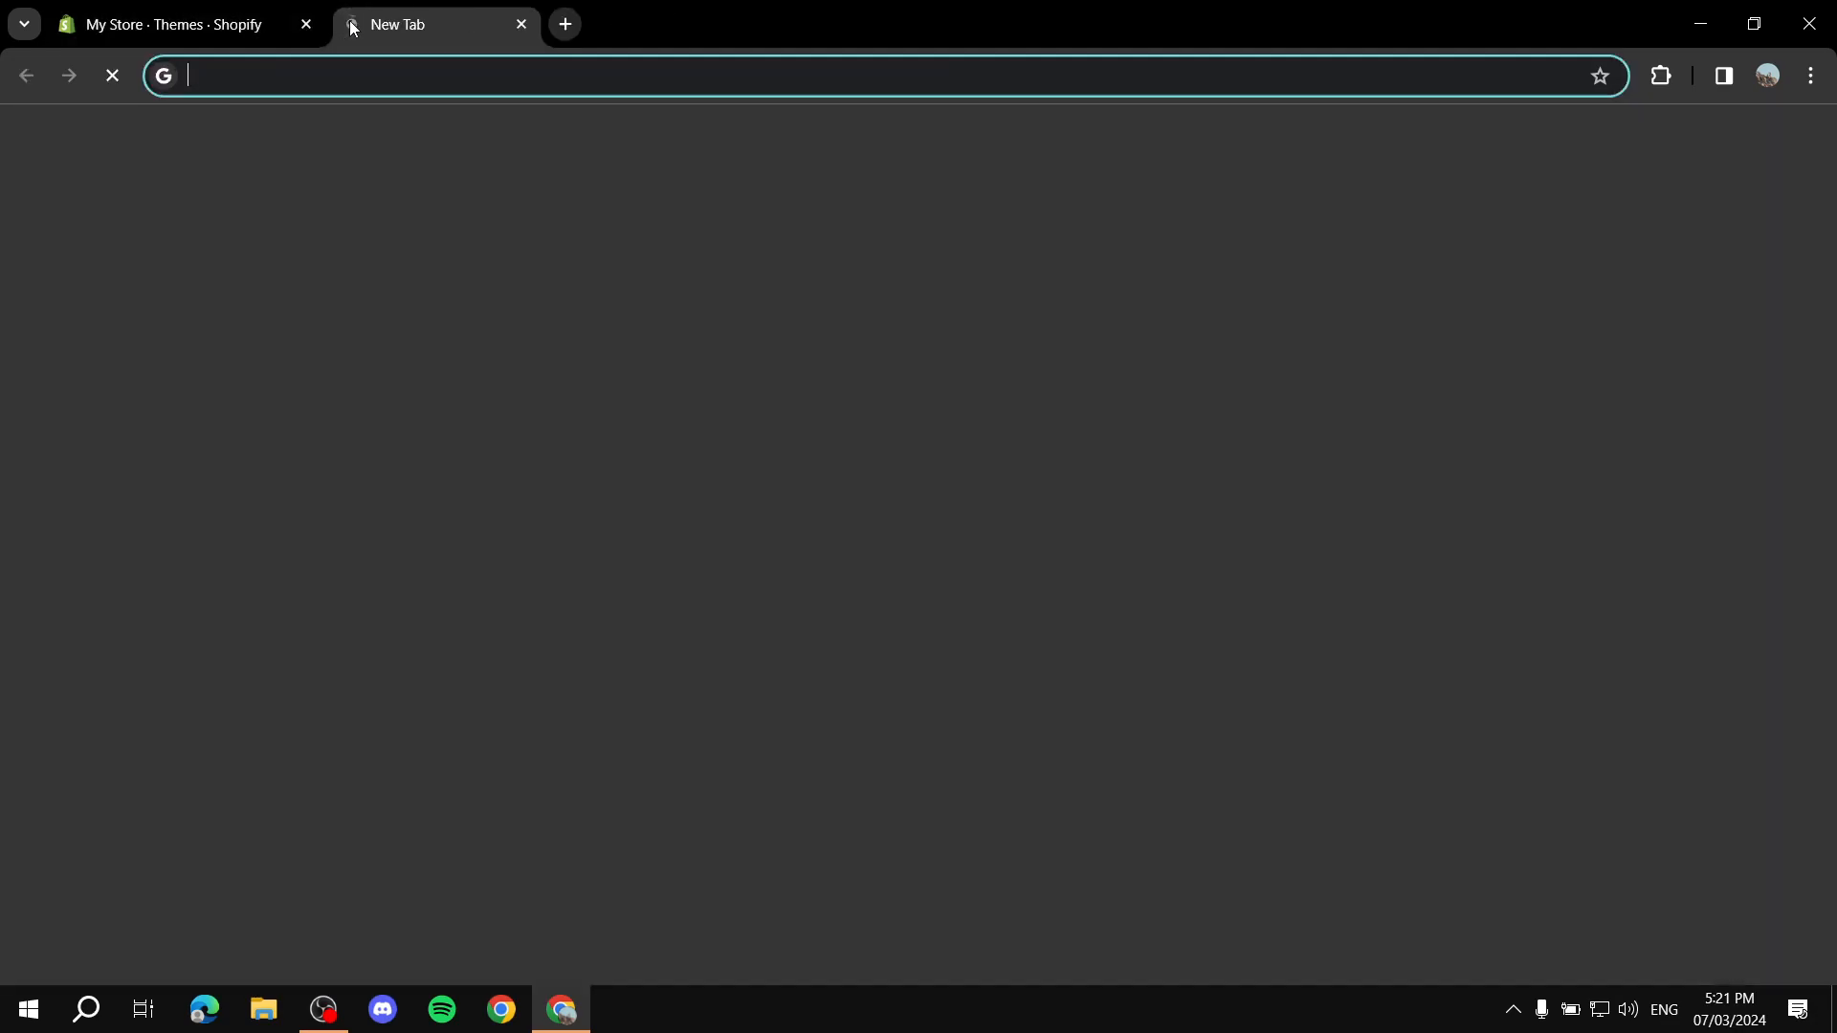
text(Google ma)
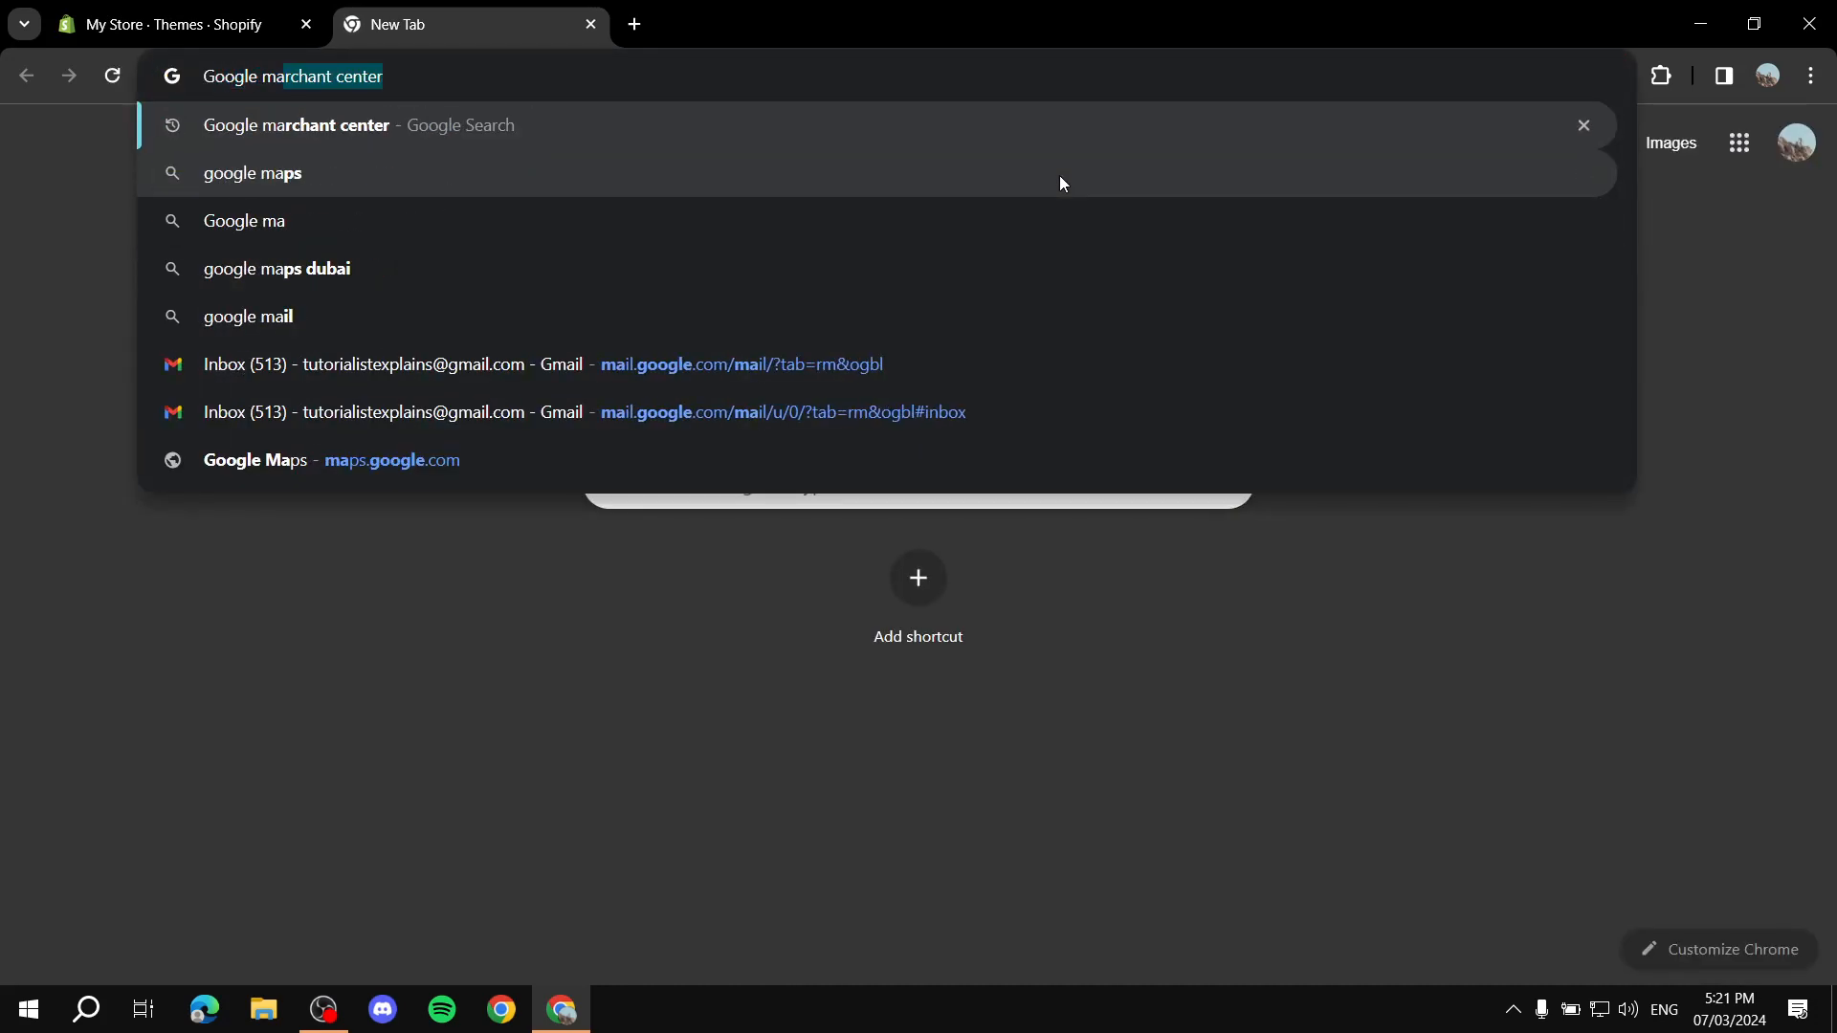
key(Return)
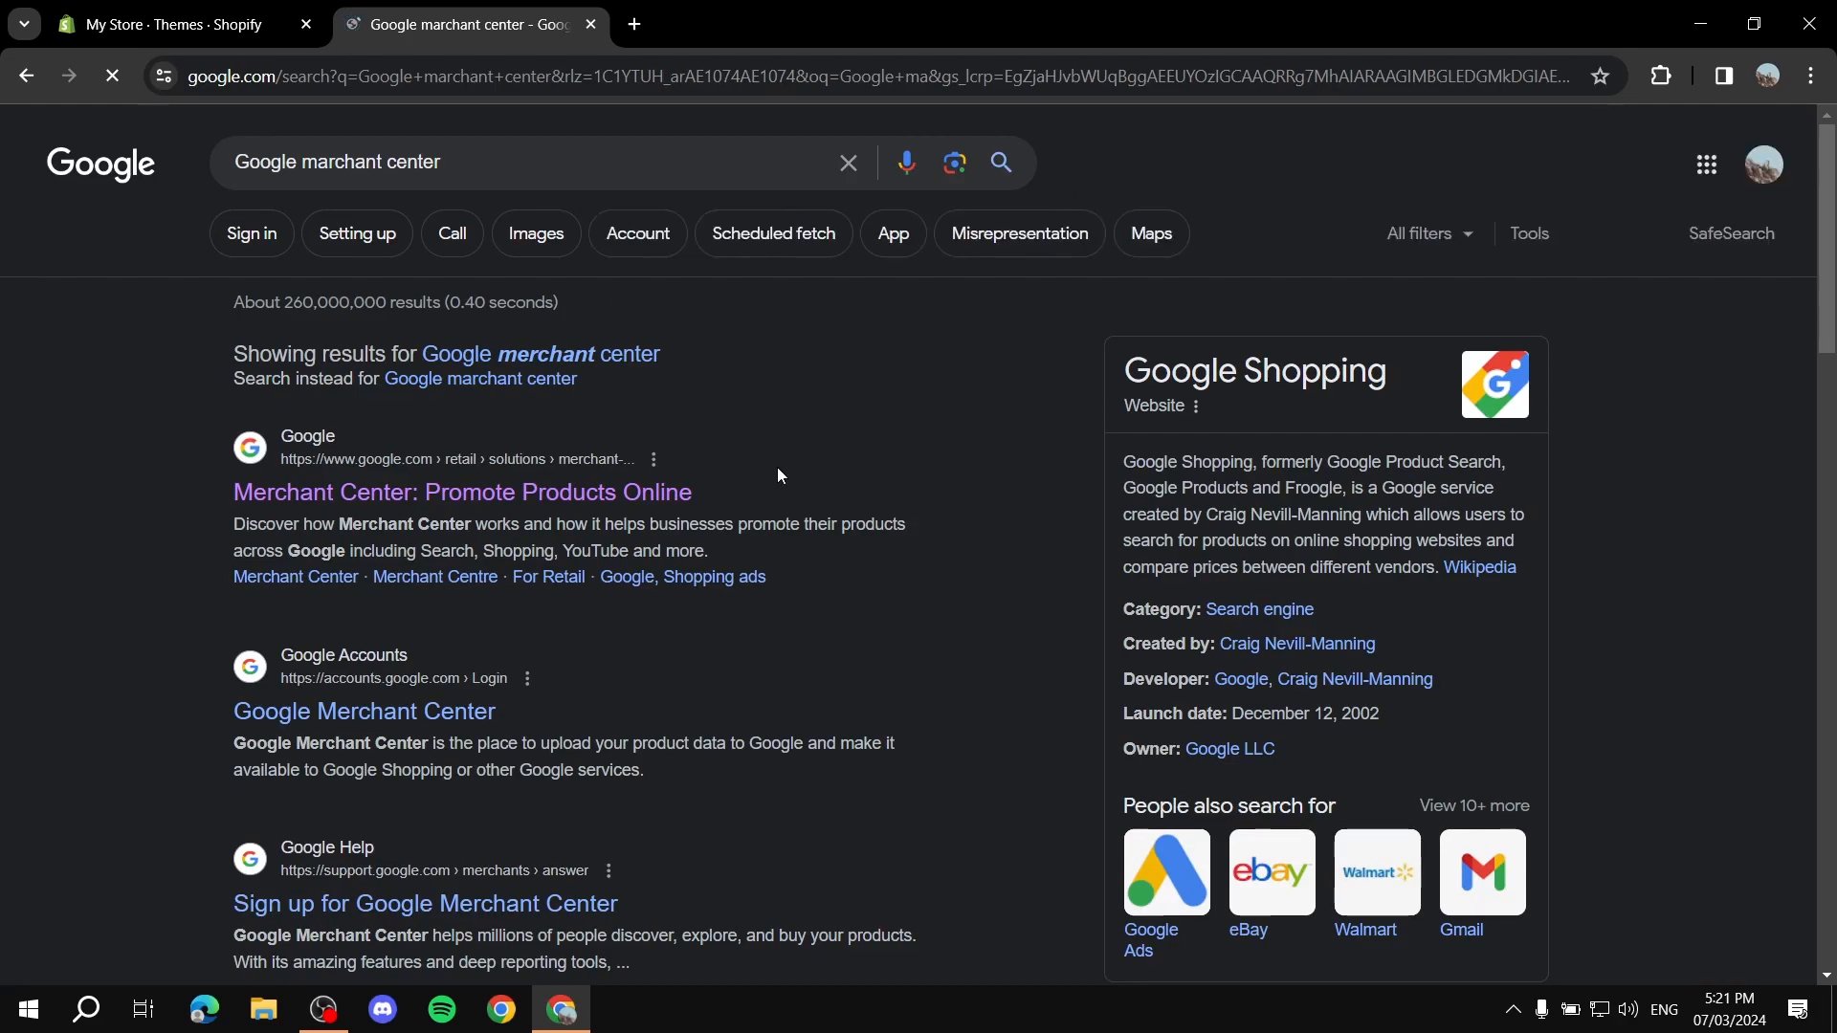
click(593, 359)
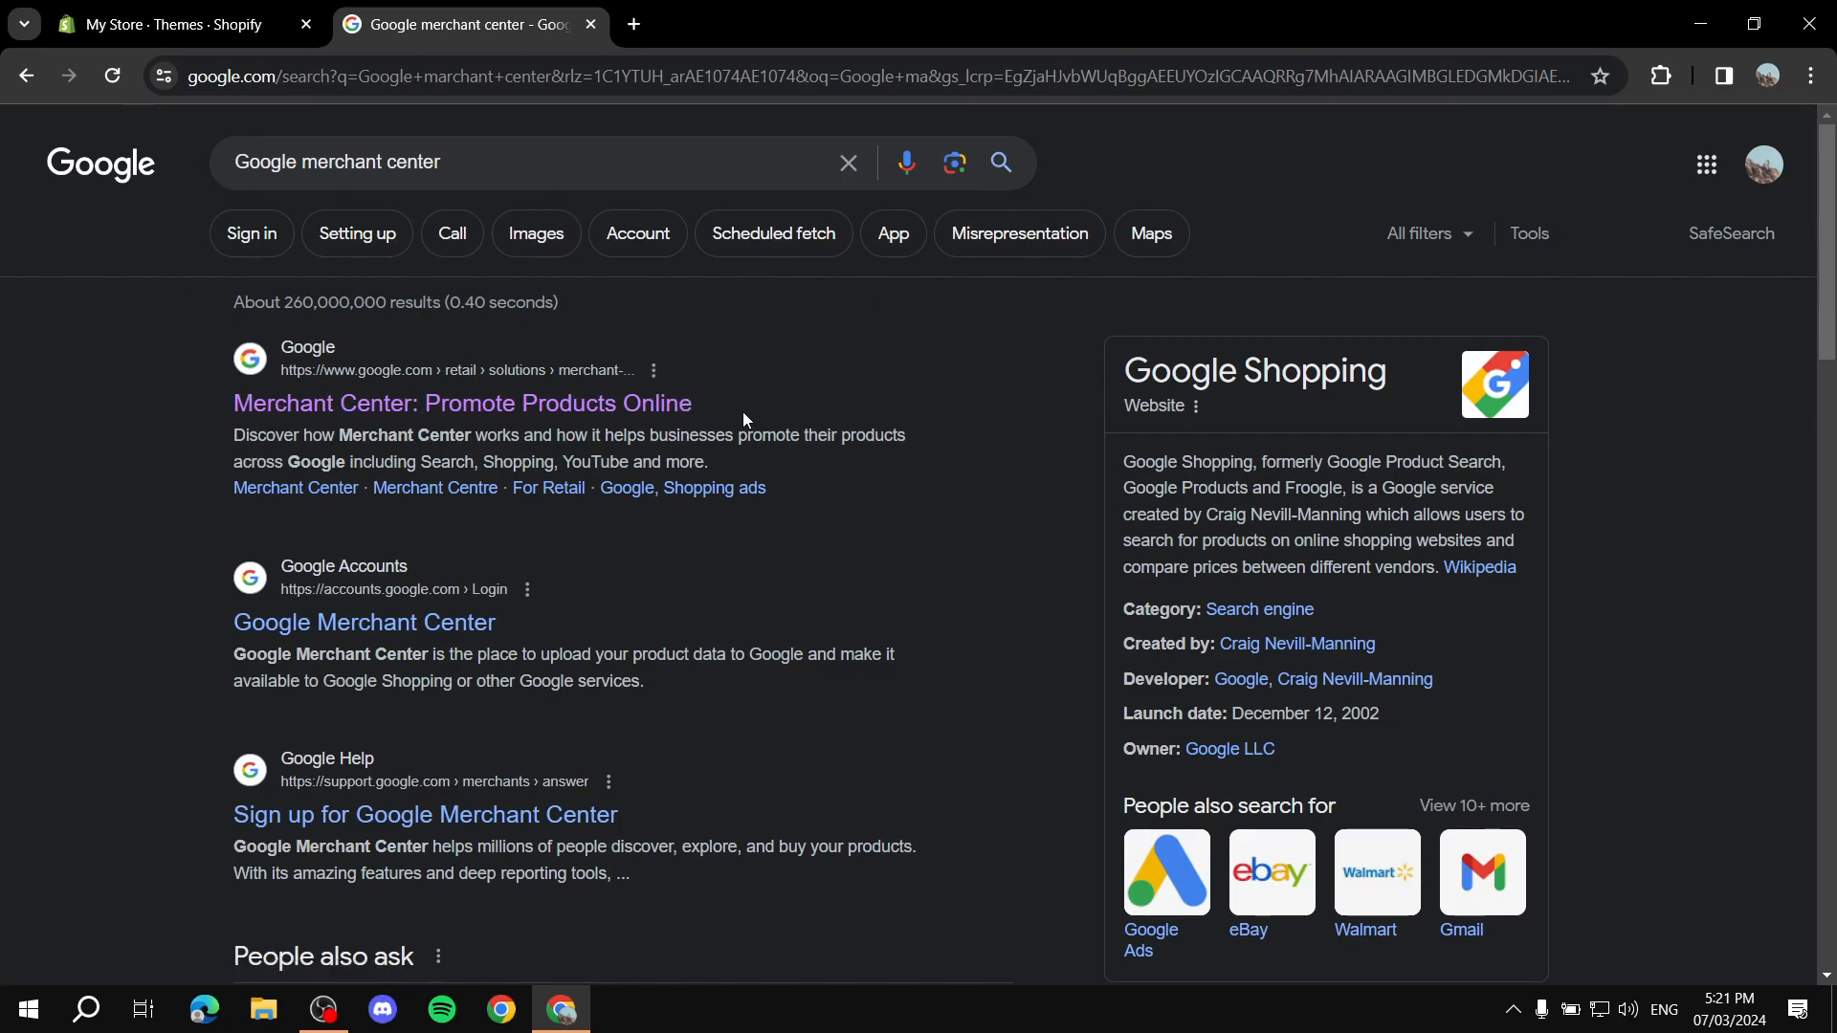
click(418, 402)
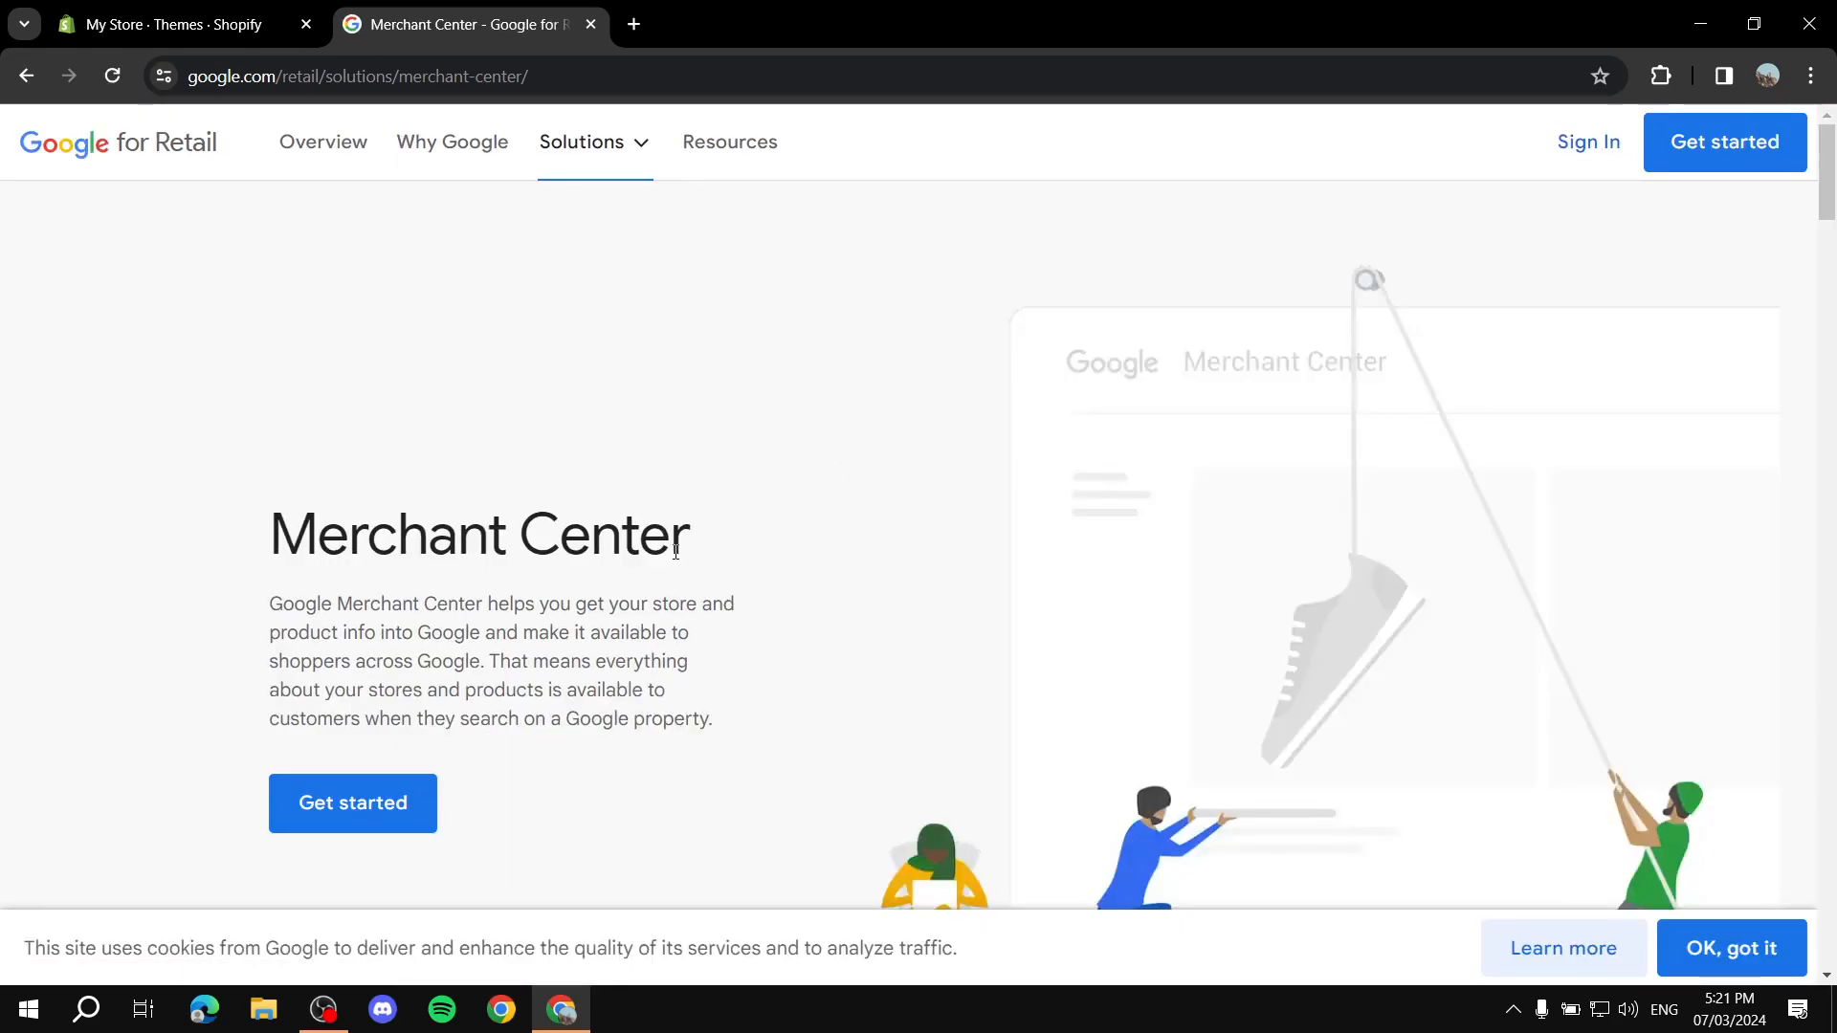
Step: Read the Merchant Center introduction and start the sign-up
scroll(960, 344, down, 2)
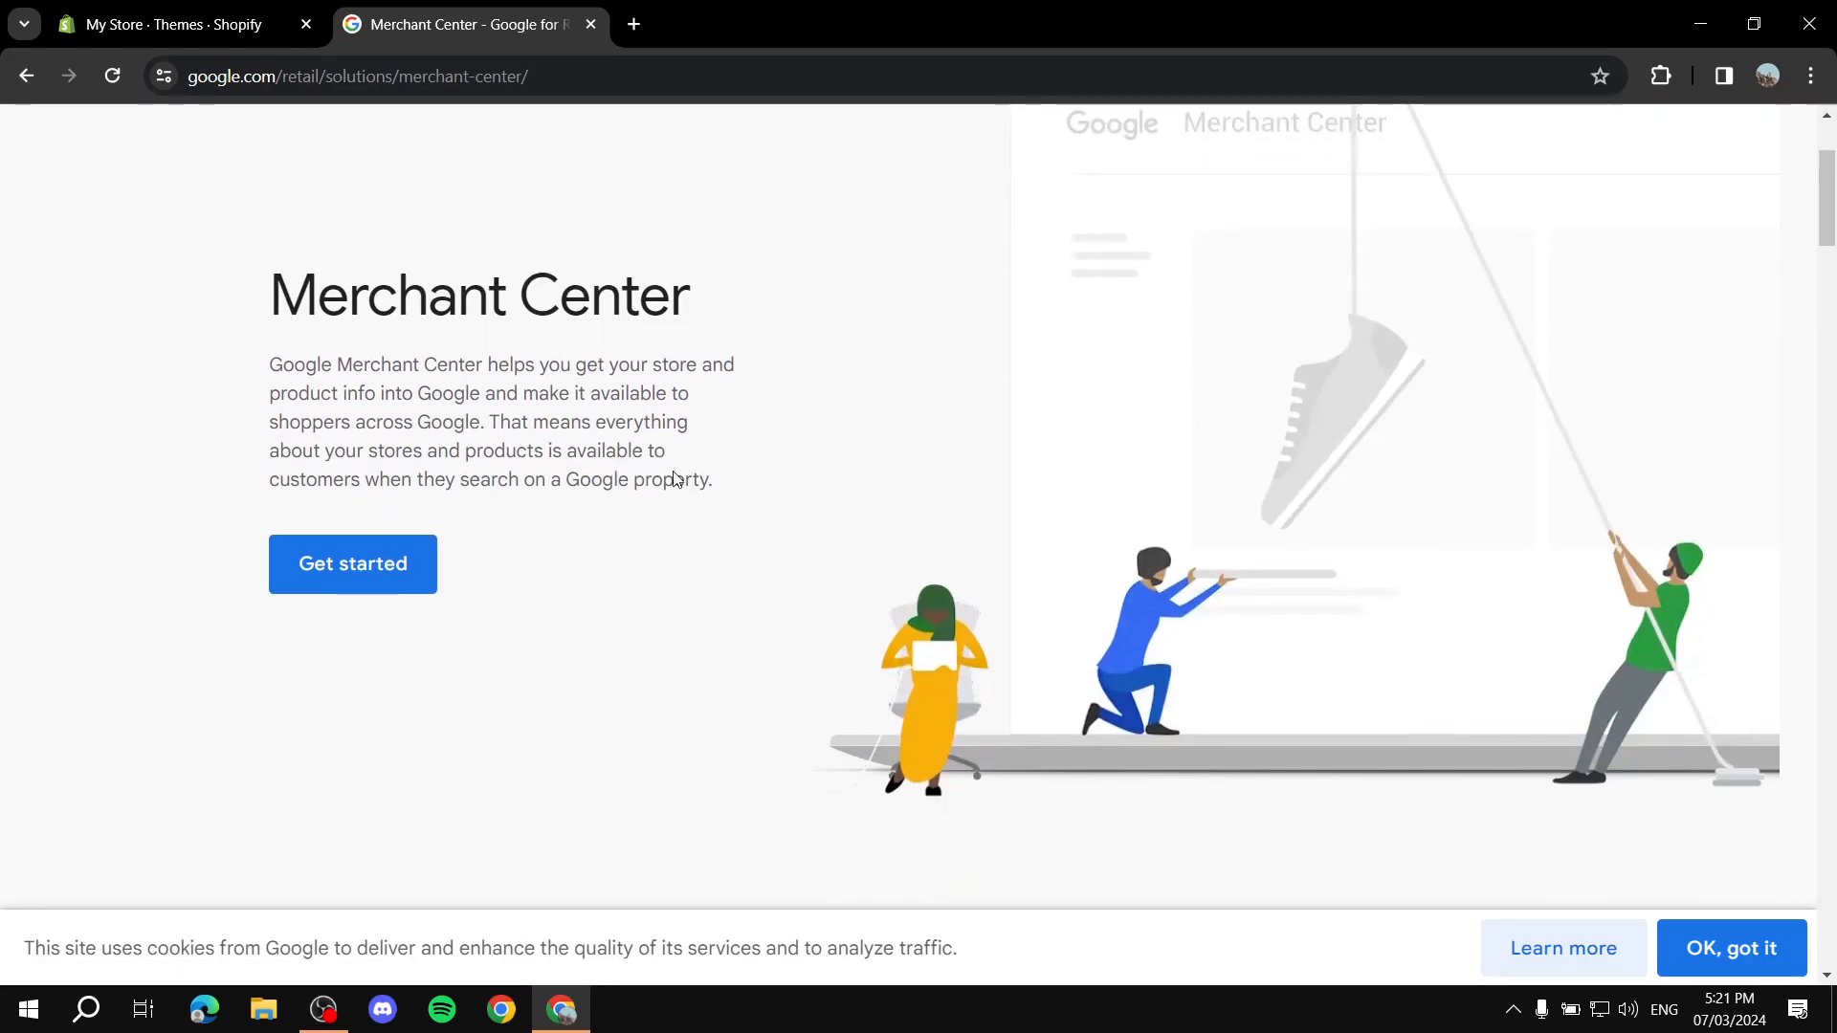
scroll(881, 459, up, 1)
drag(270, 414, 836, 628)
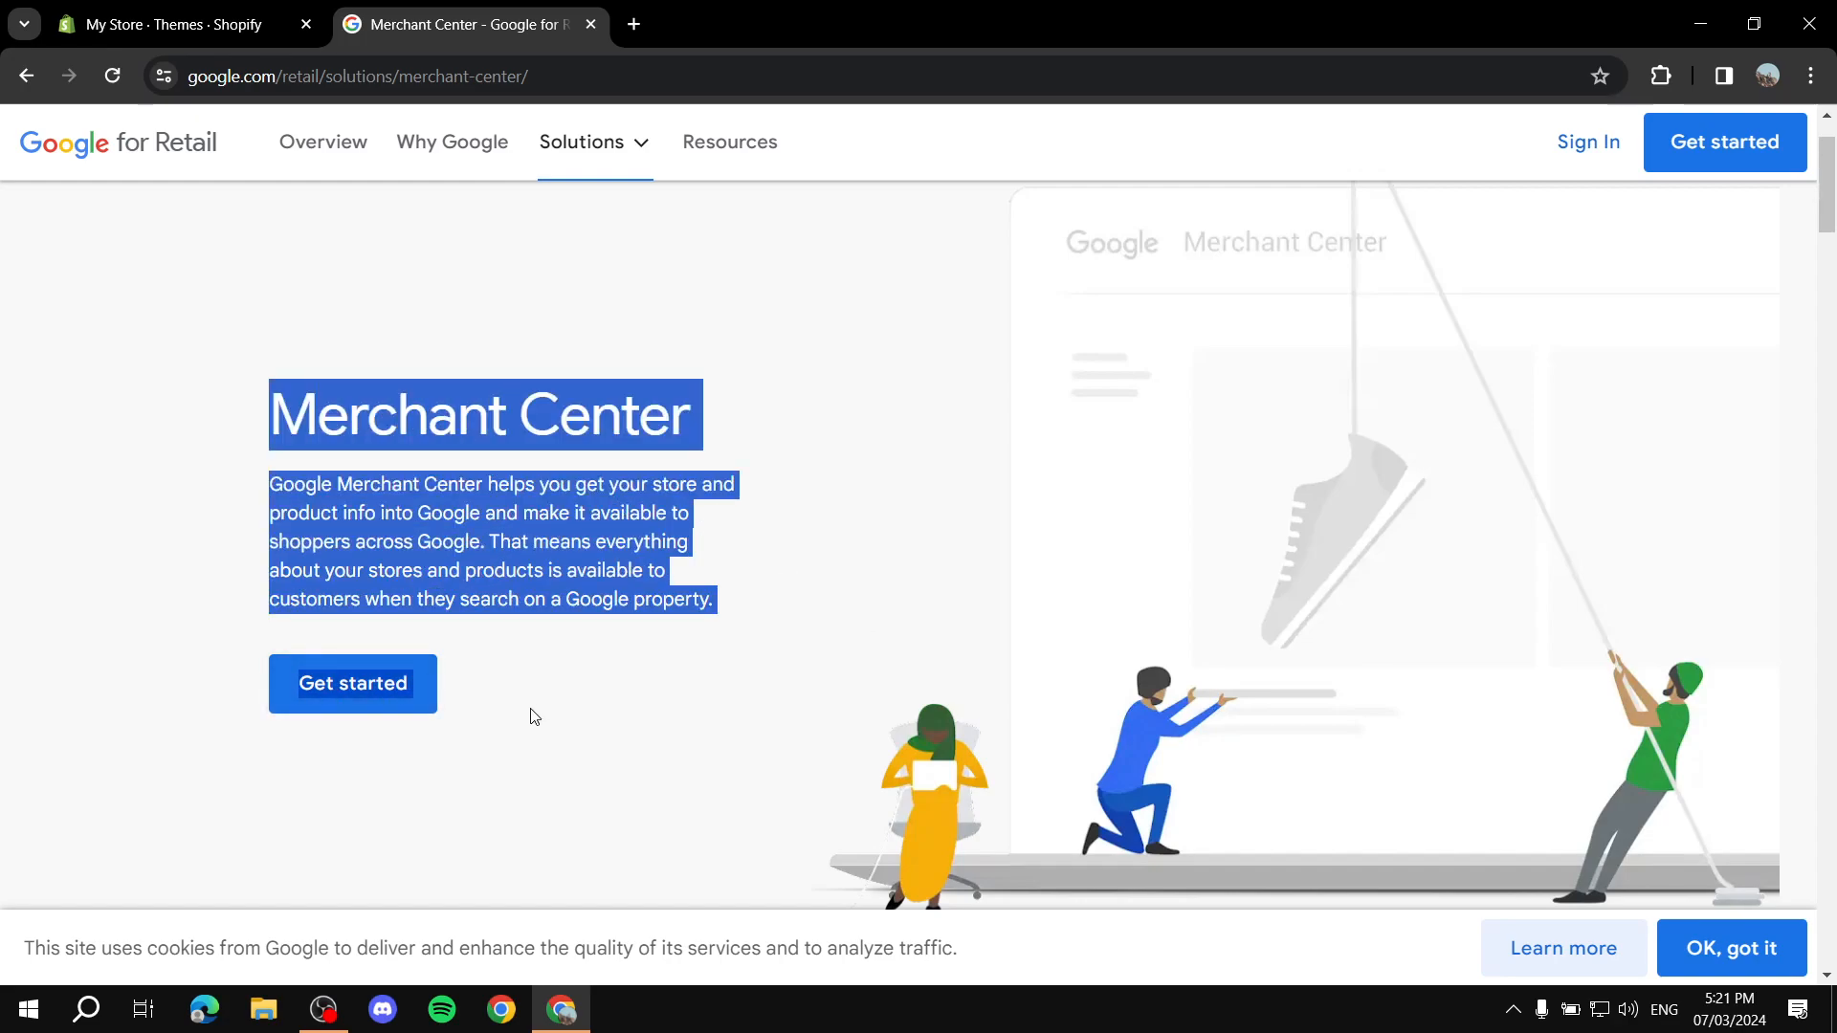
click(204, 572)
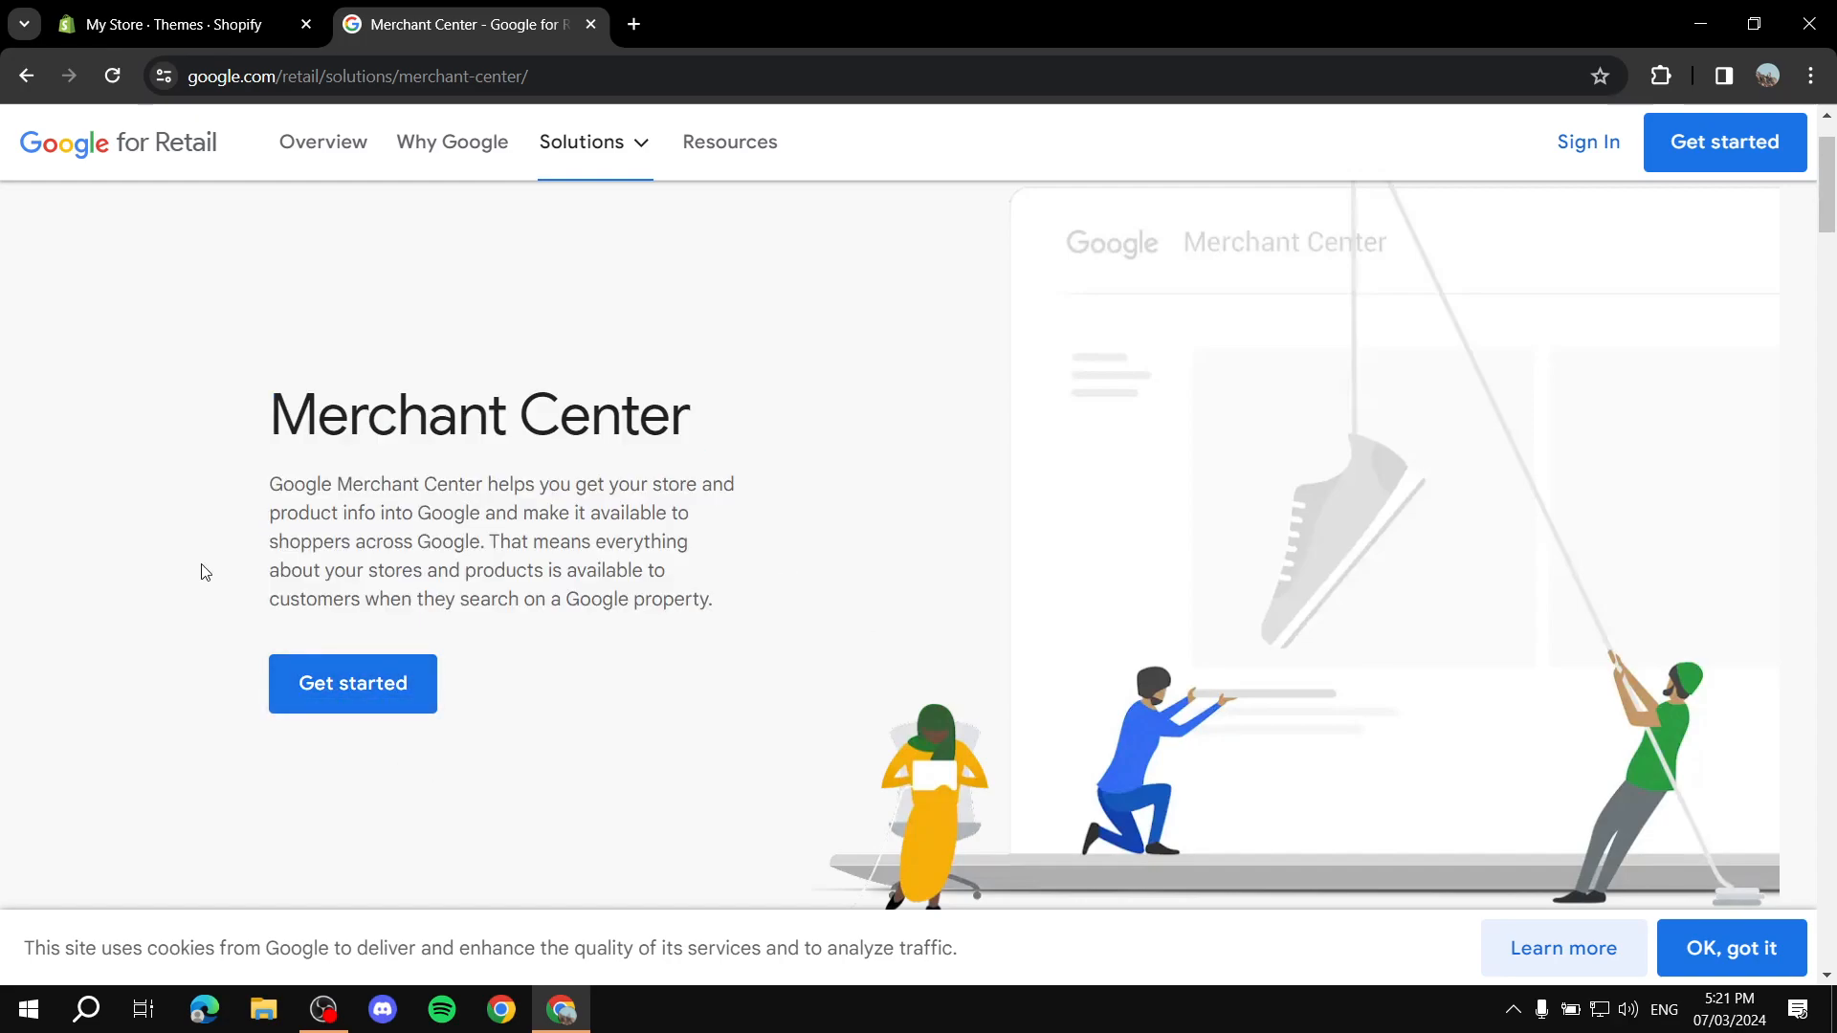
click(386, 691)
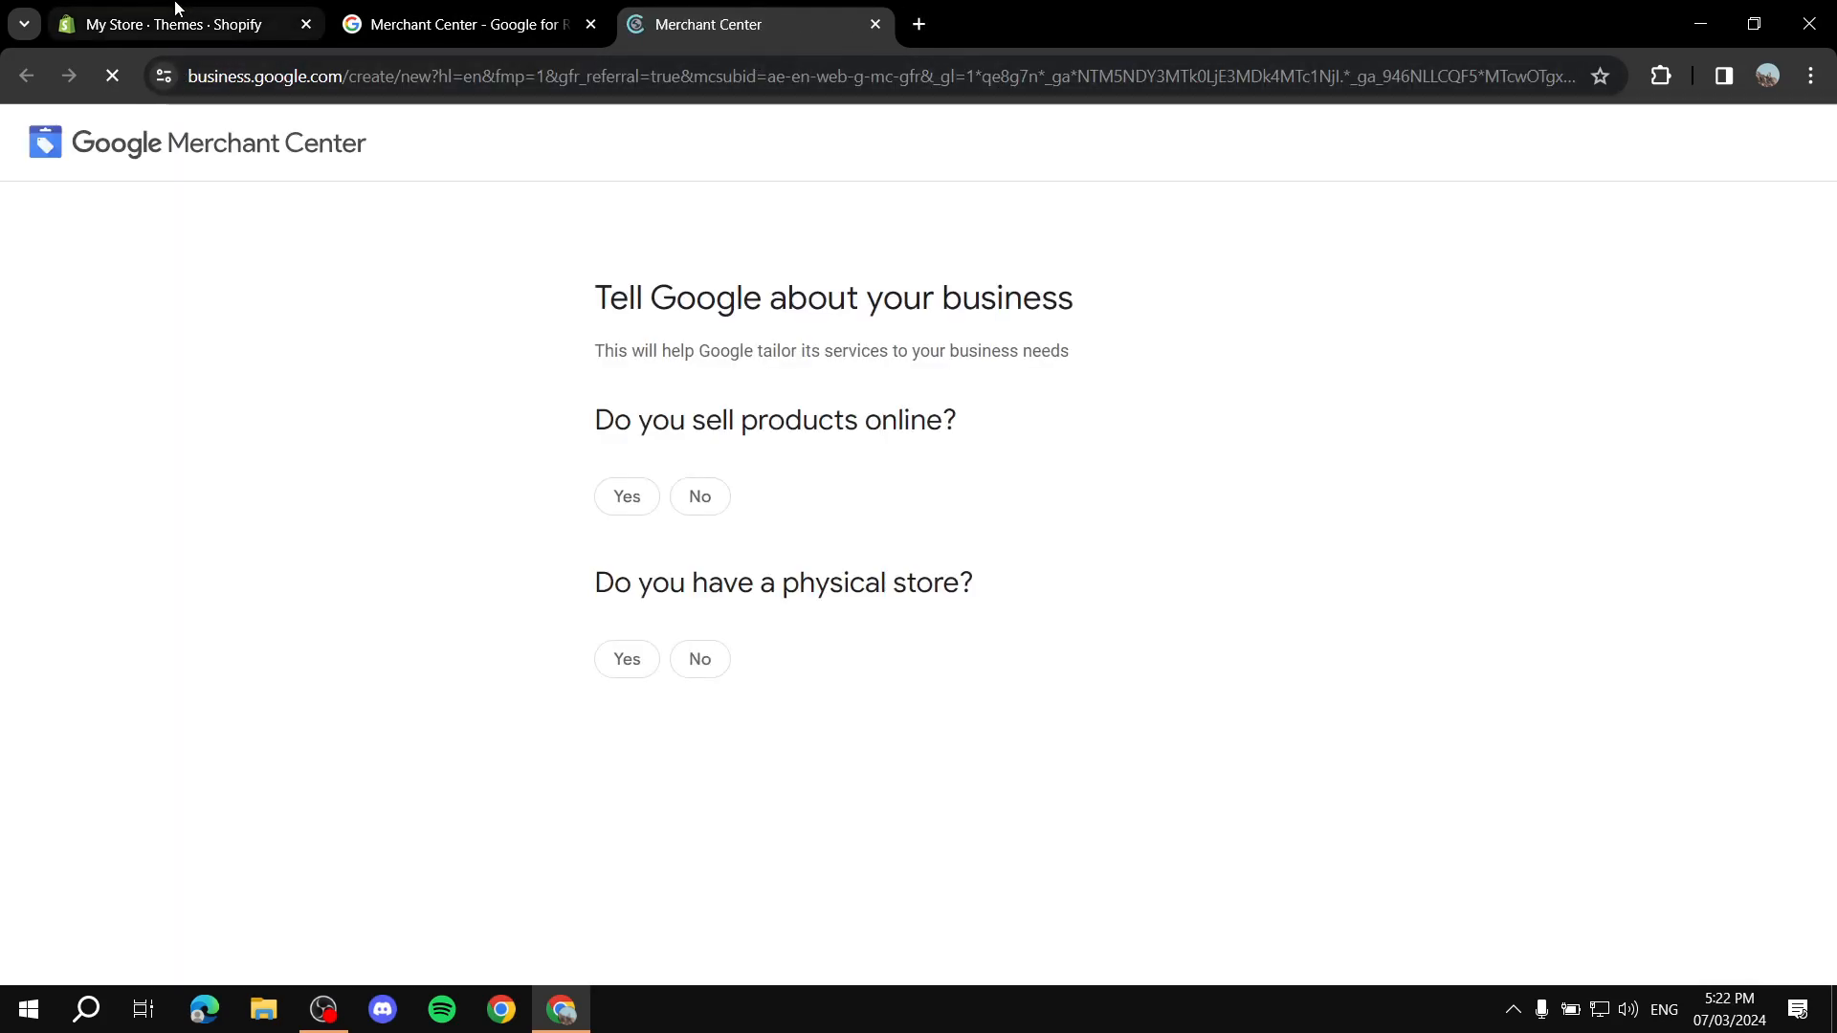
Step: View the online store from the Shopify admin, copy its web address, and return to the Merchant Center sign-up
click(175, 10)
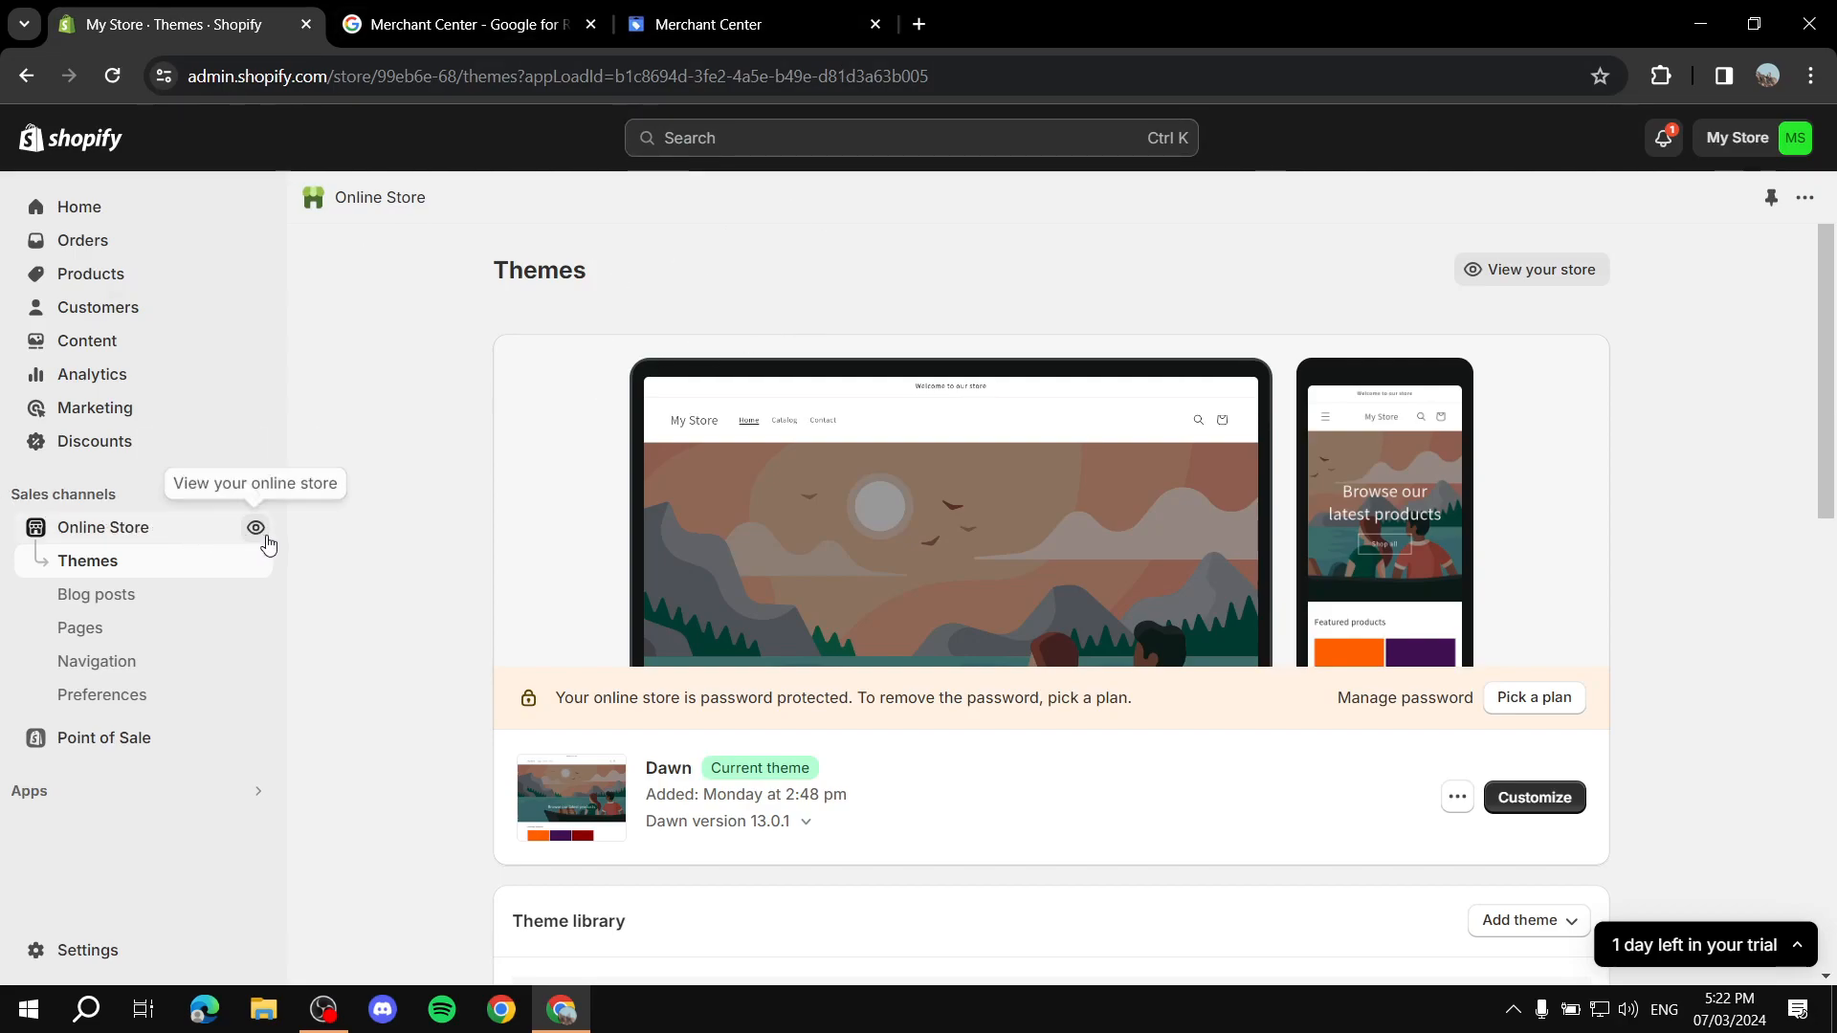
click(255, 528)
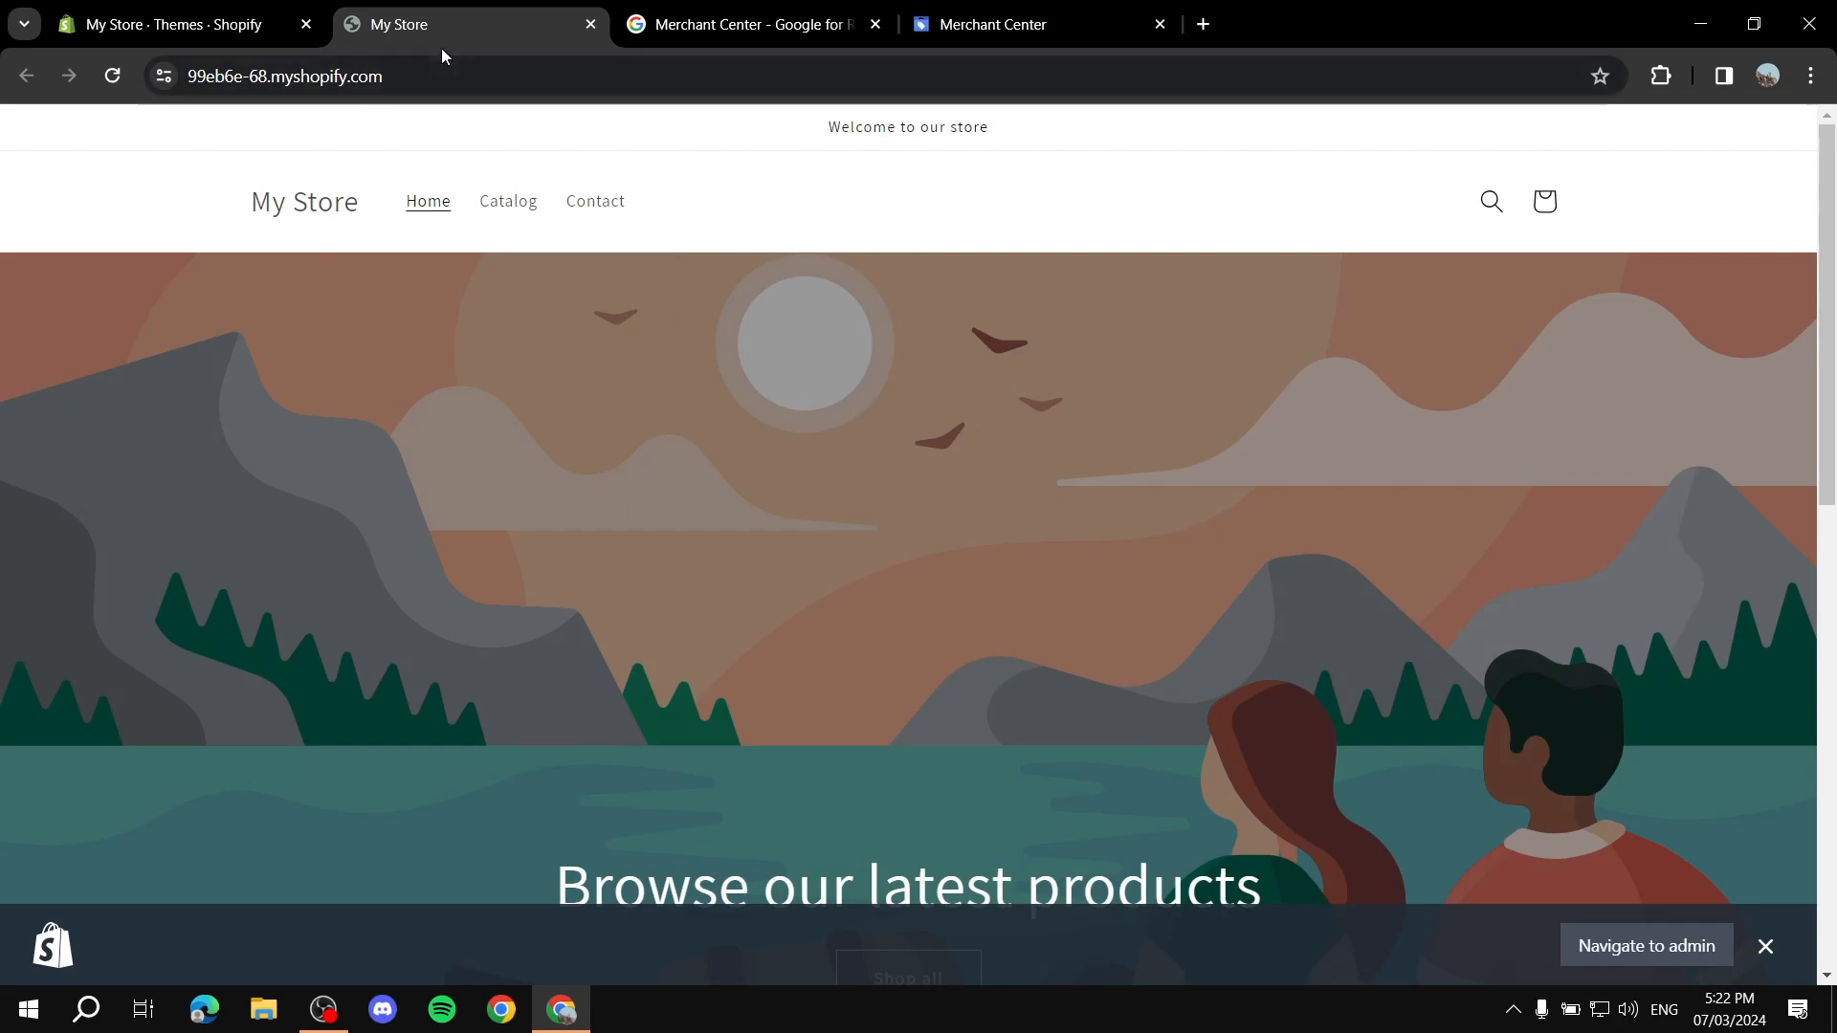
click(443, 62)
key(ctrl+c)
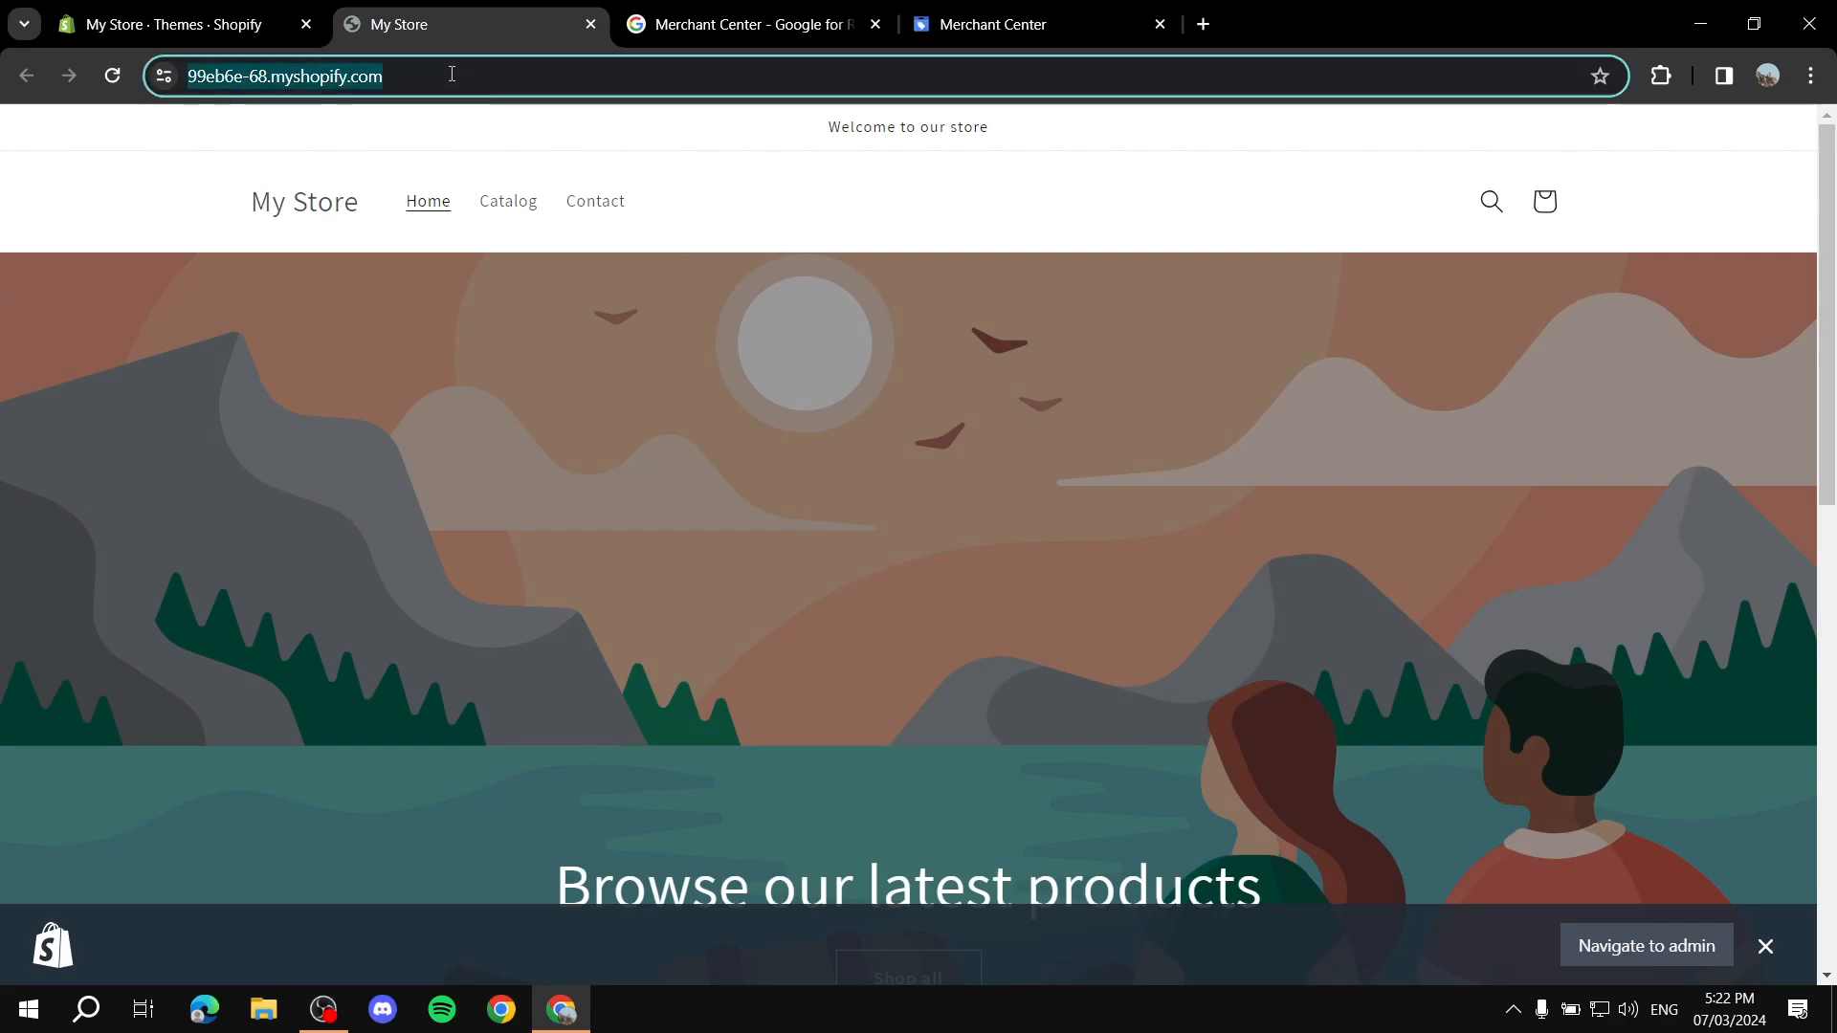
click(593, 28)
click(756, 27)
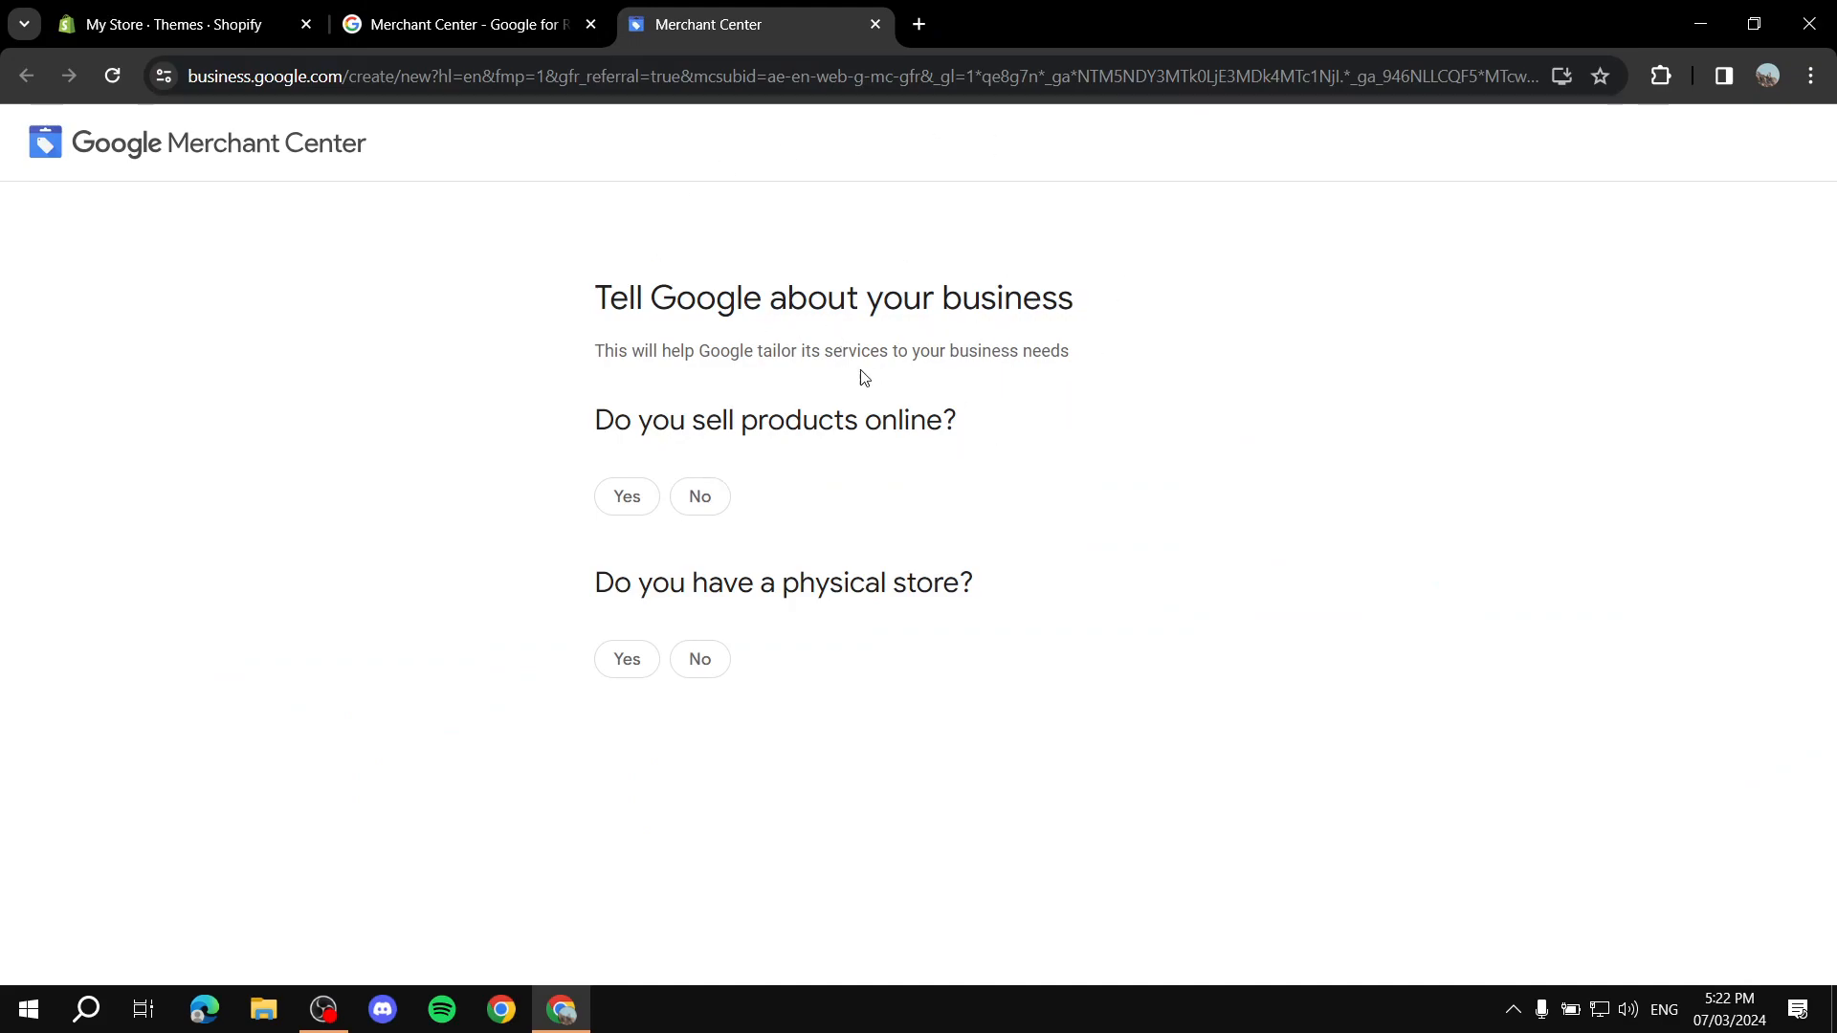
Step: Answer Yes to selling products online and paste the copied Shopify store address as the store's website
drag(760, 583, 1030, 595)
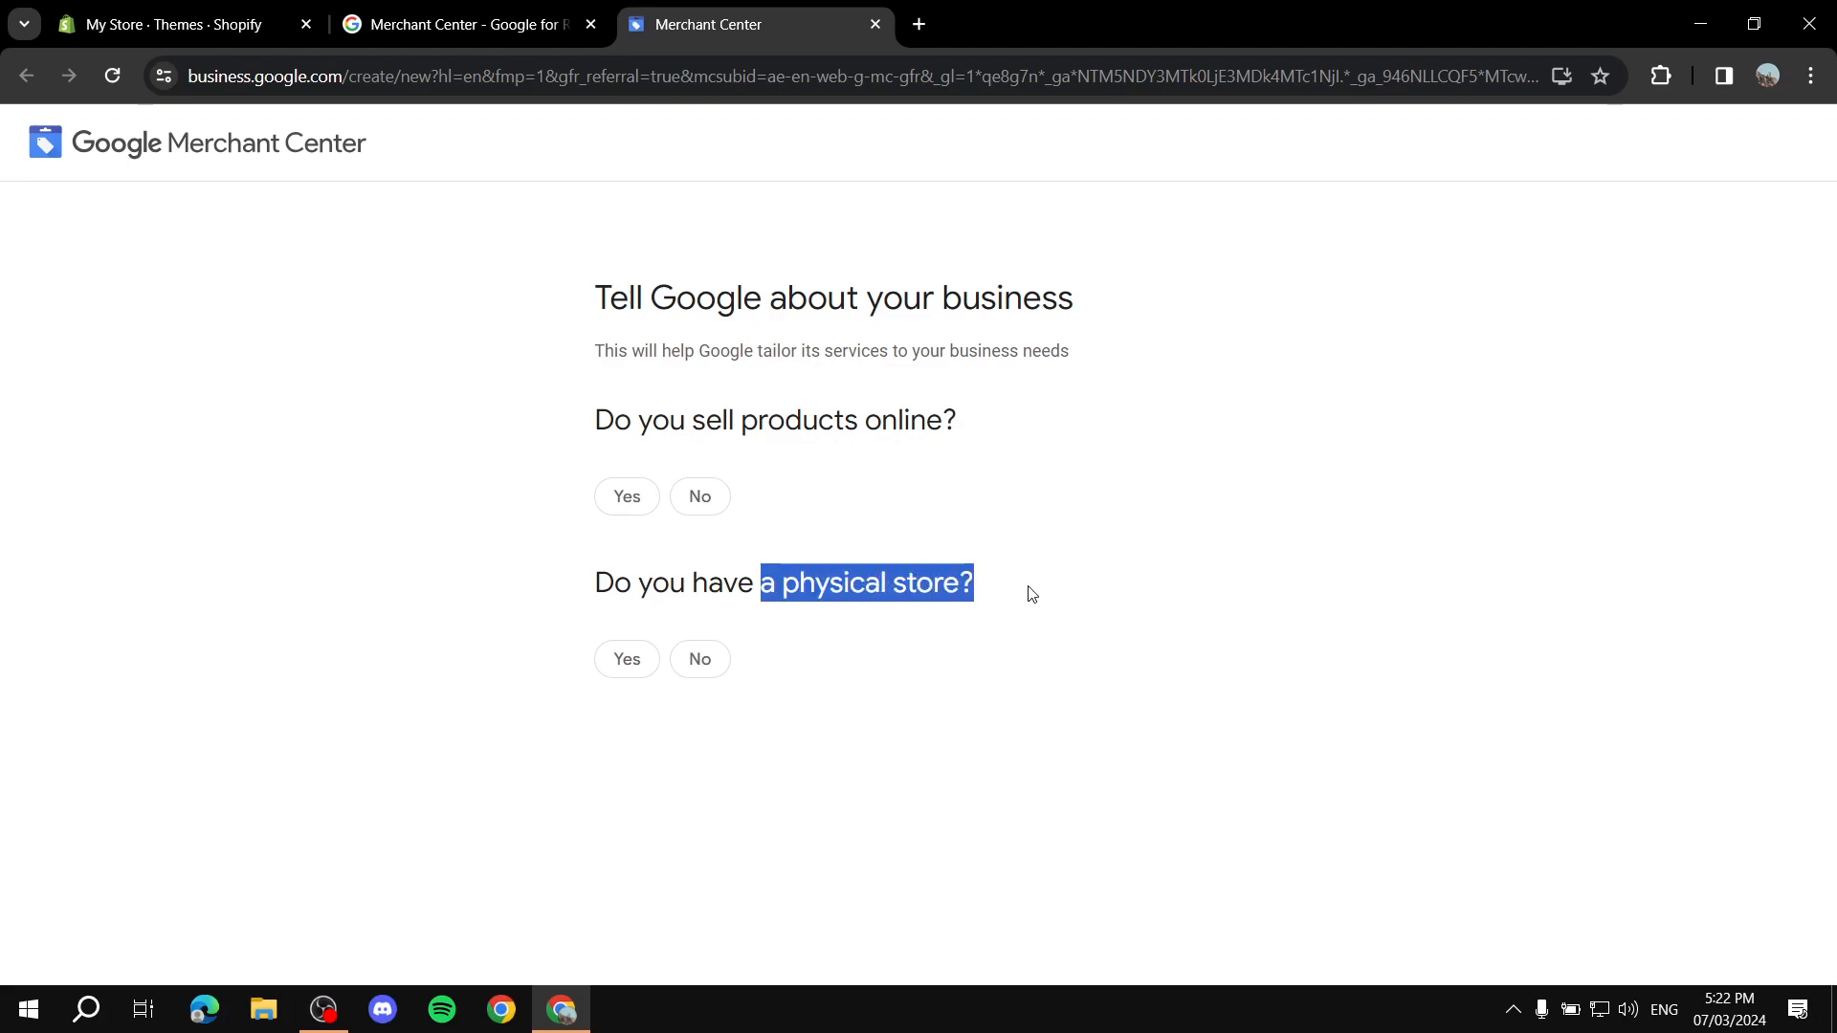
click(1038, 594)
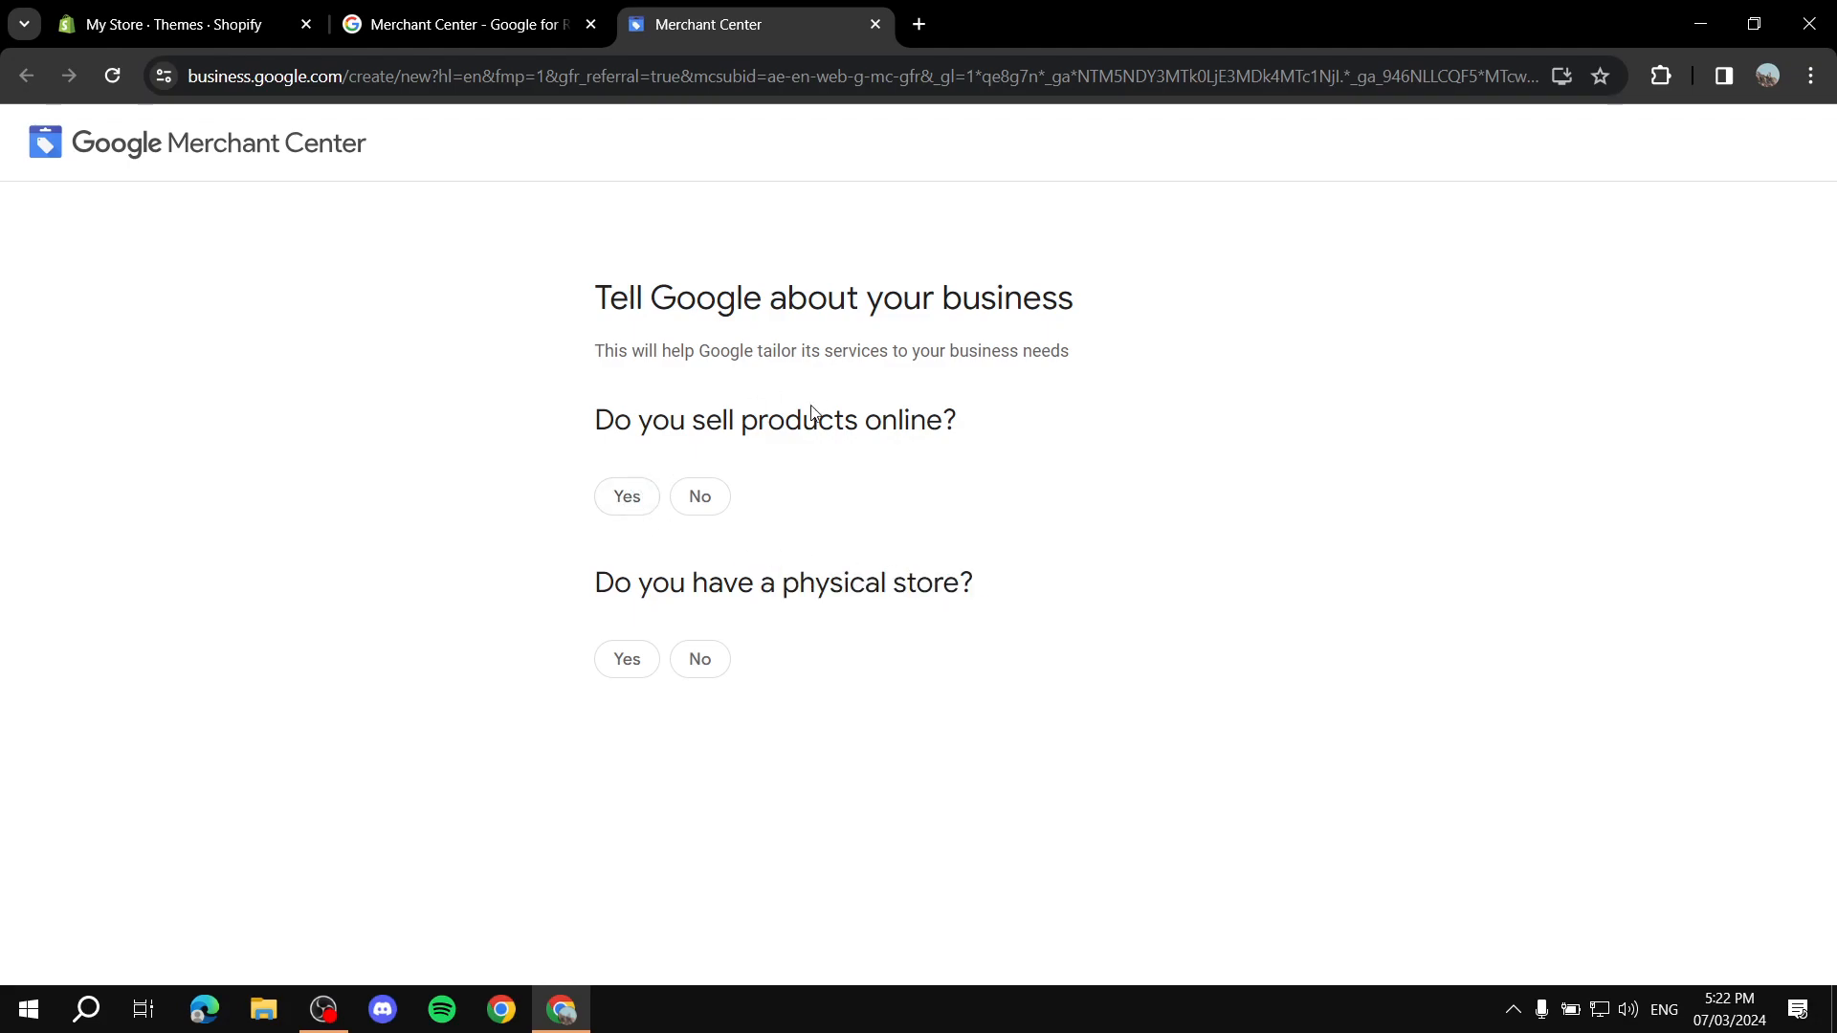
click(629, 499)
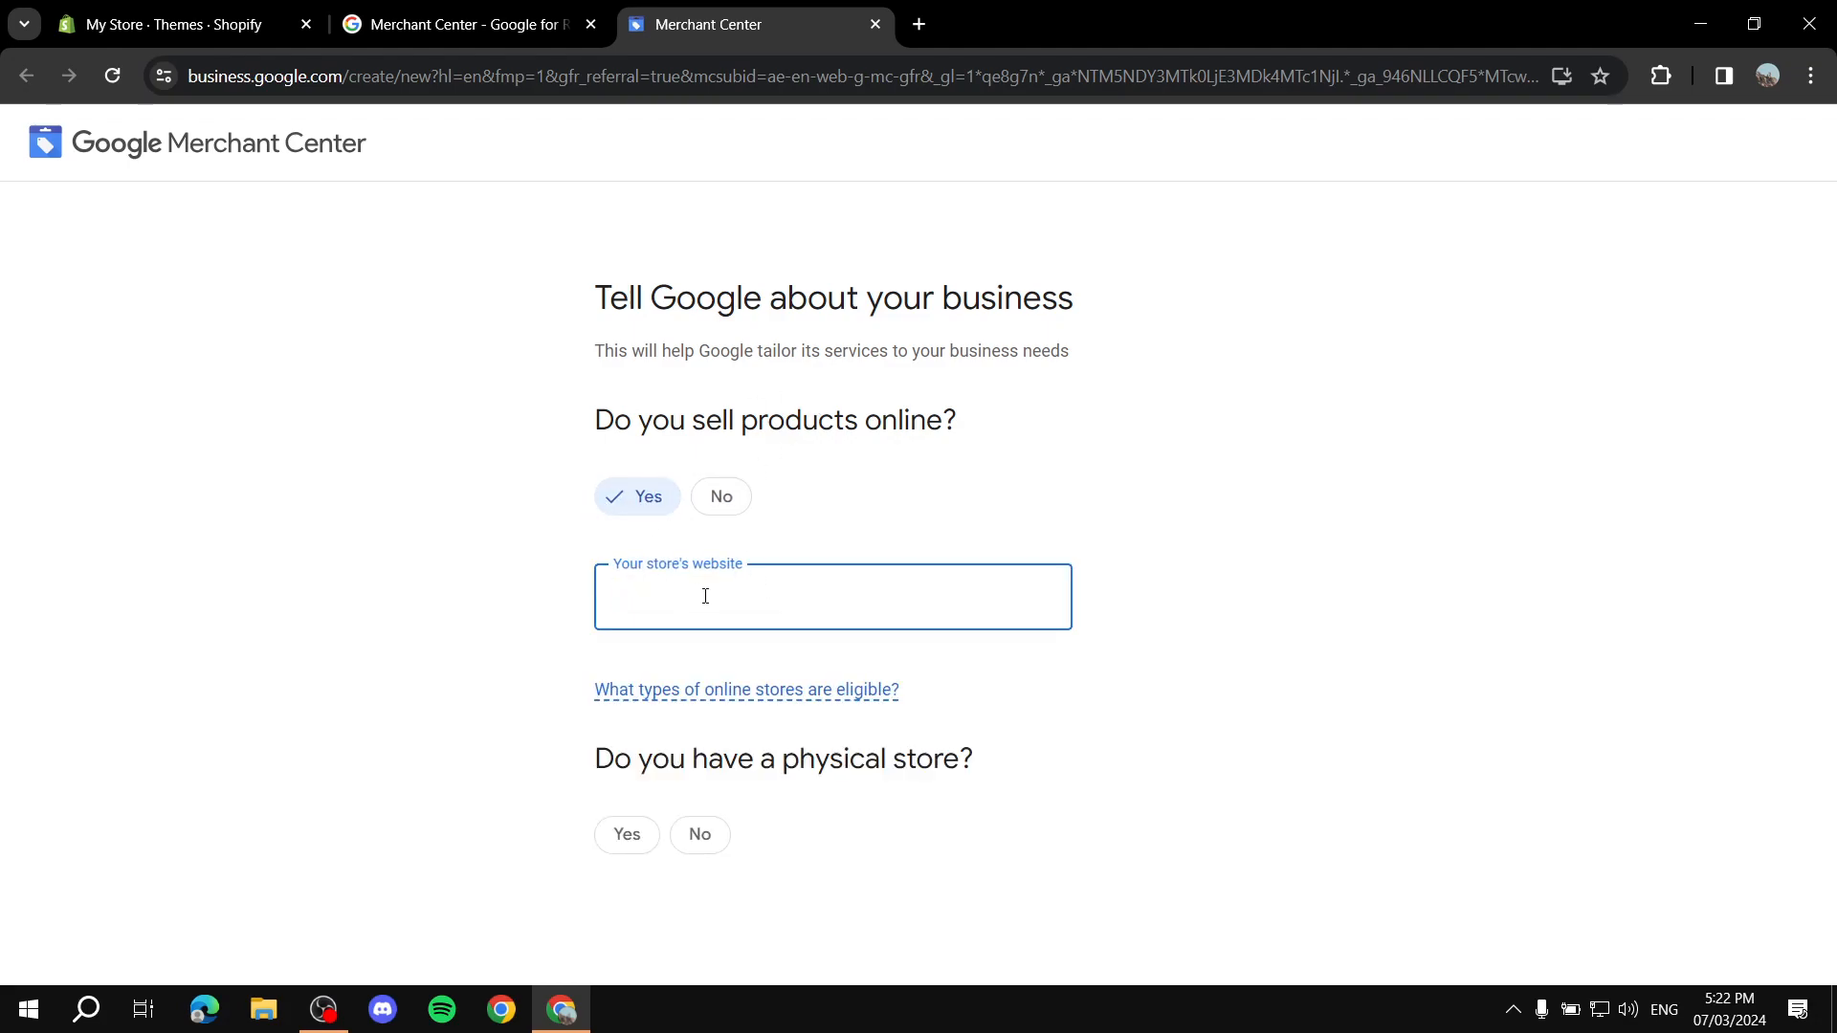
click(172, 24)
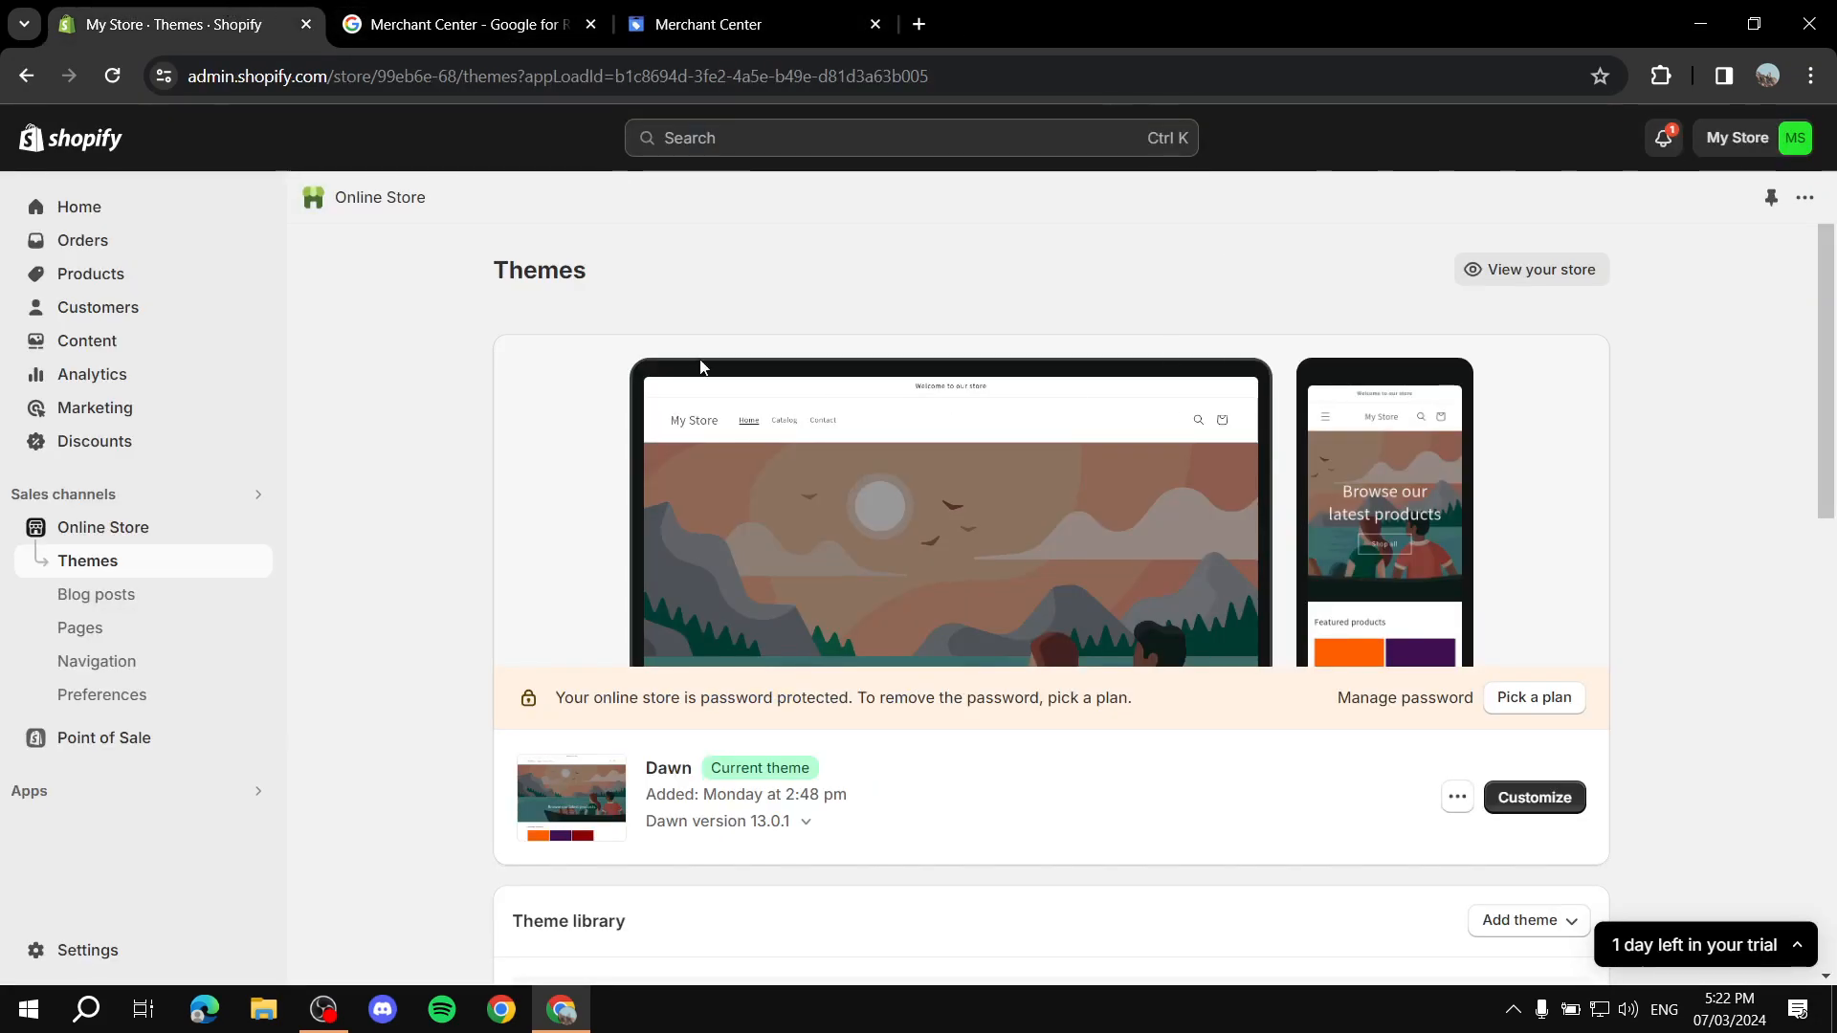
click(787, 26)
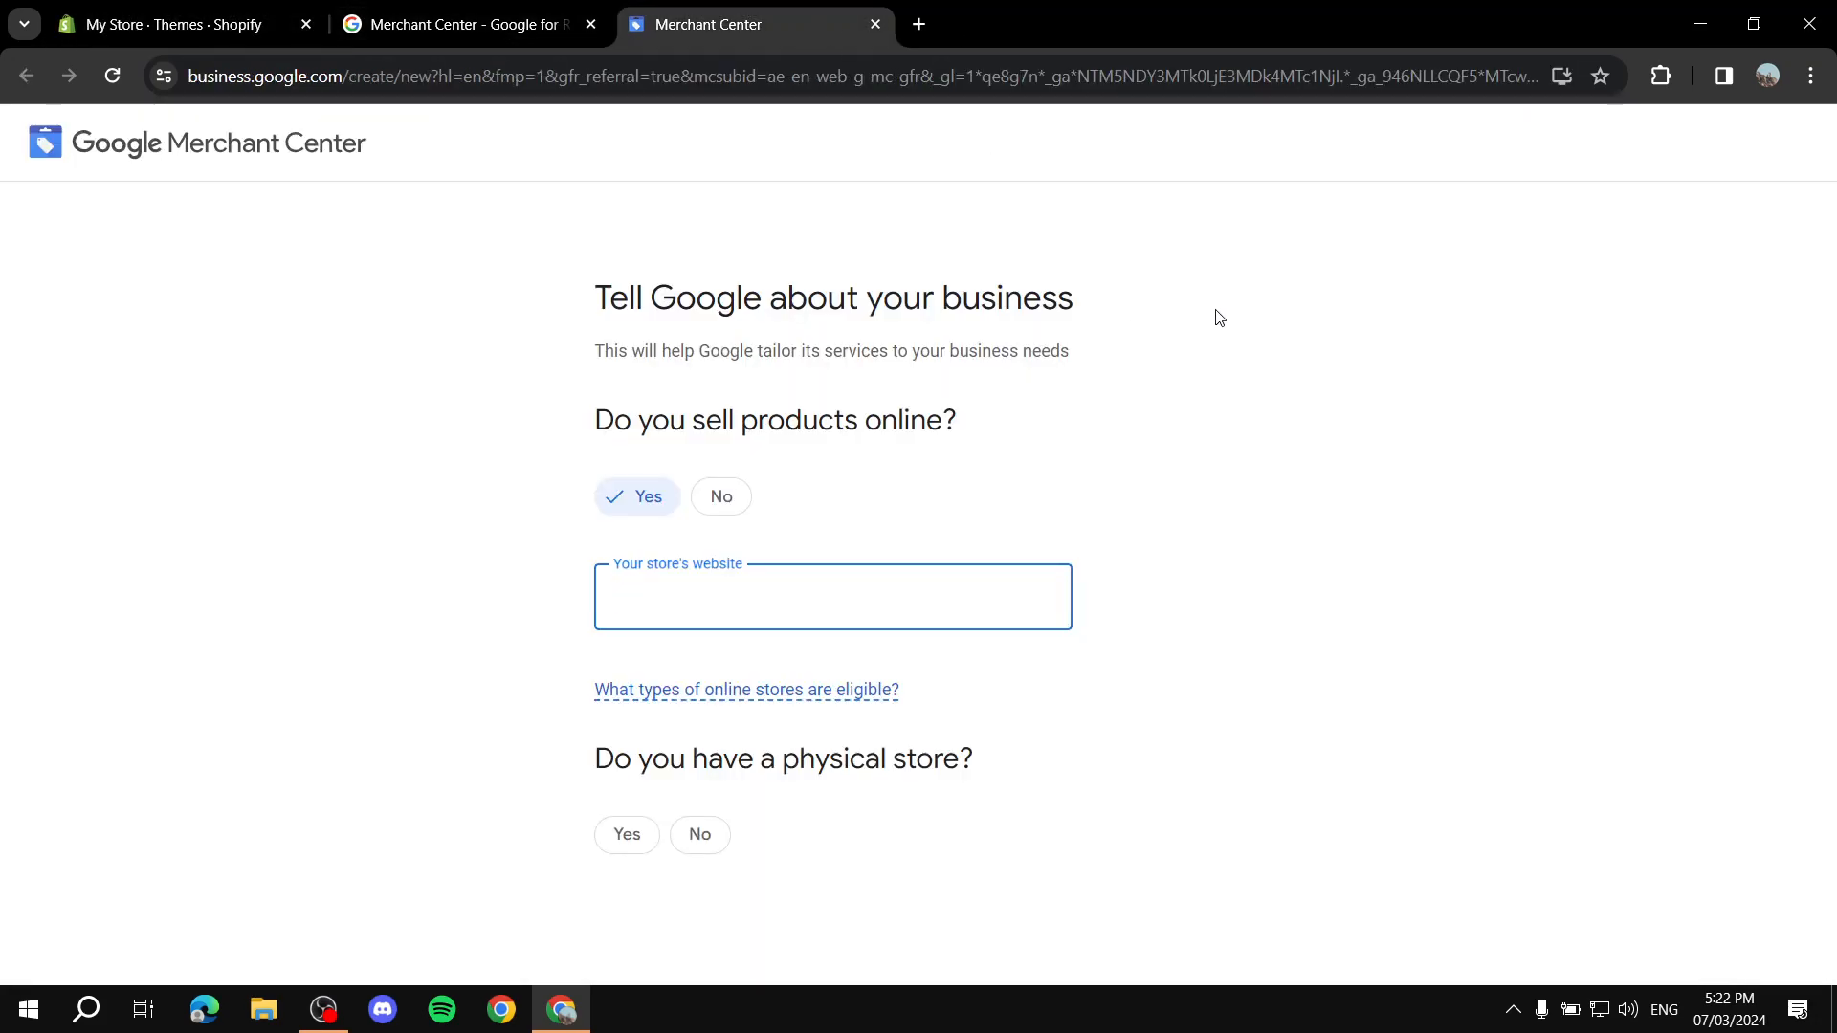
key(ctrl+v)
click(1191, 678)
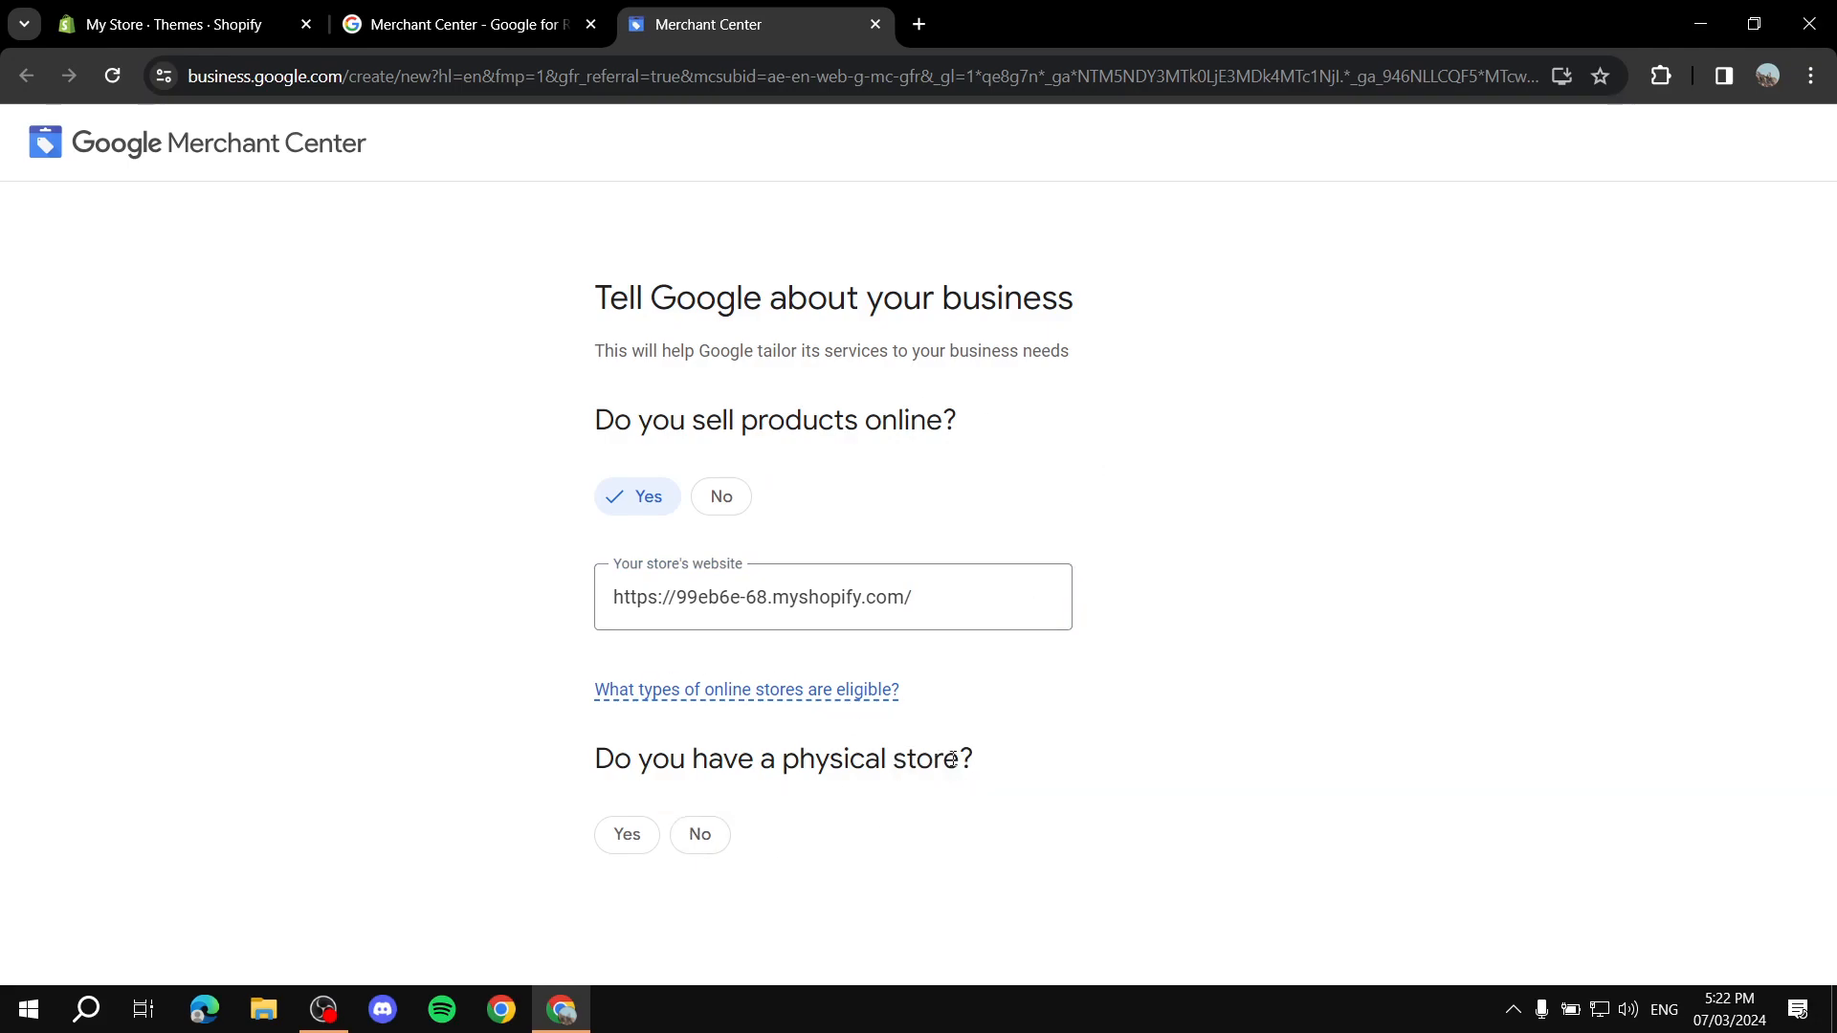
Step: Answer No to having a physical store and continue the sign-up
drag(743, 766, 989, 768)
click(995, 771)
click(701, 840)
scroll(782, 845, down, 1)
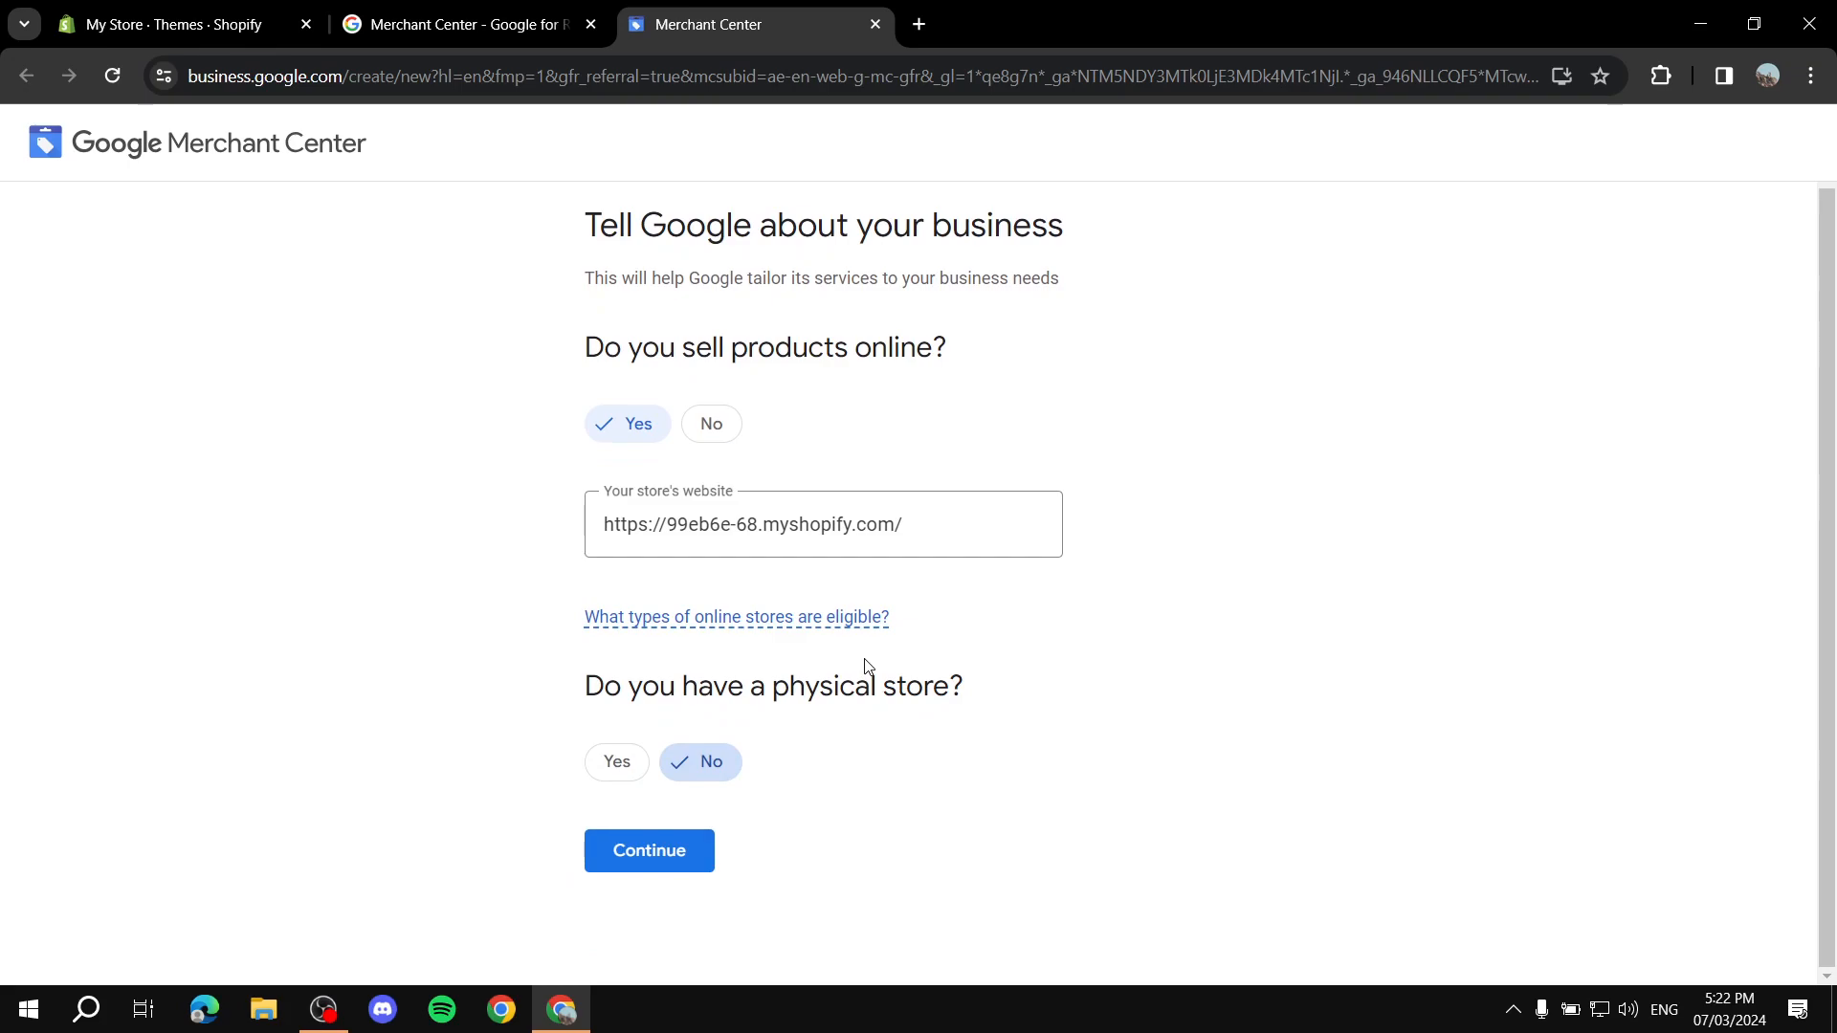
click(611, 767)
click(727, 761)
click(638, 847)
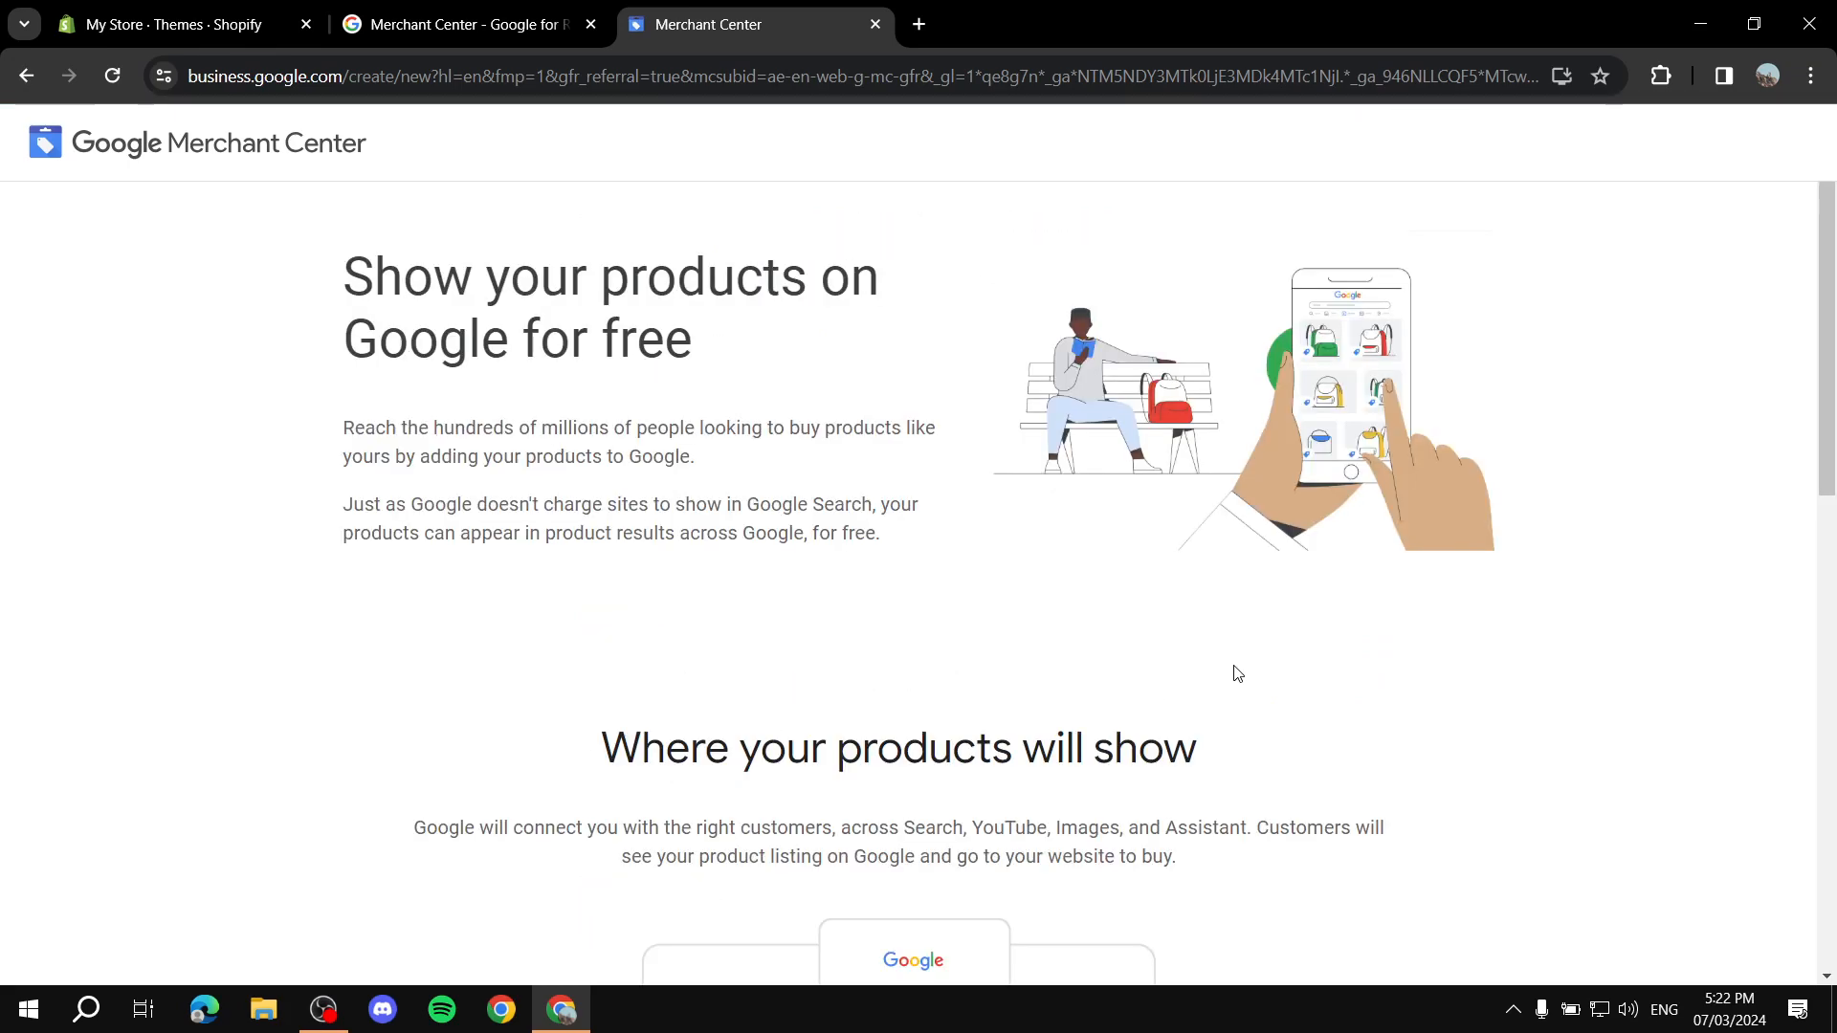
Step: Examine where products will show on Google and what a store needs for free listings
scroll(1246, 671, down, 4)
scroll(1244, 668, up, 4)
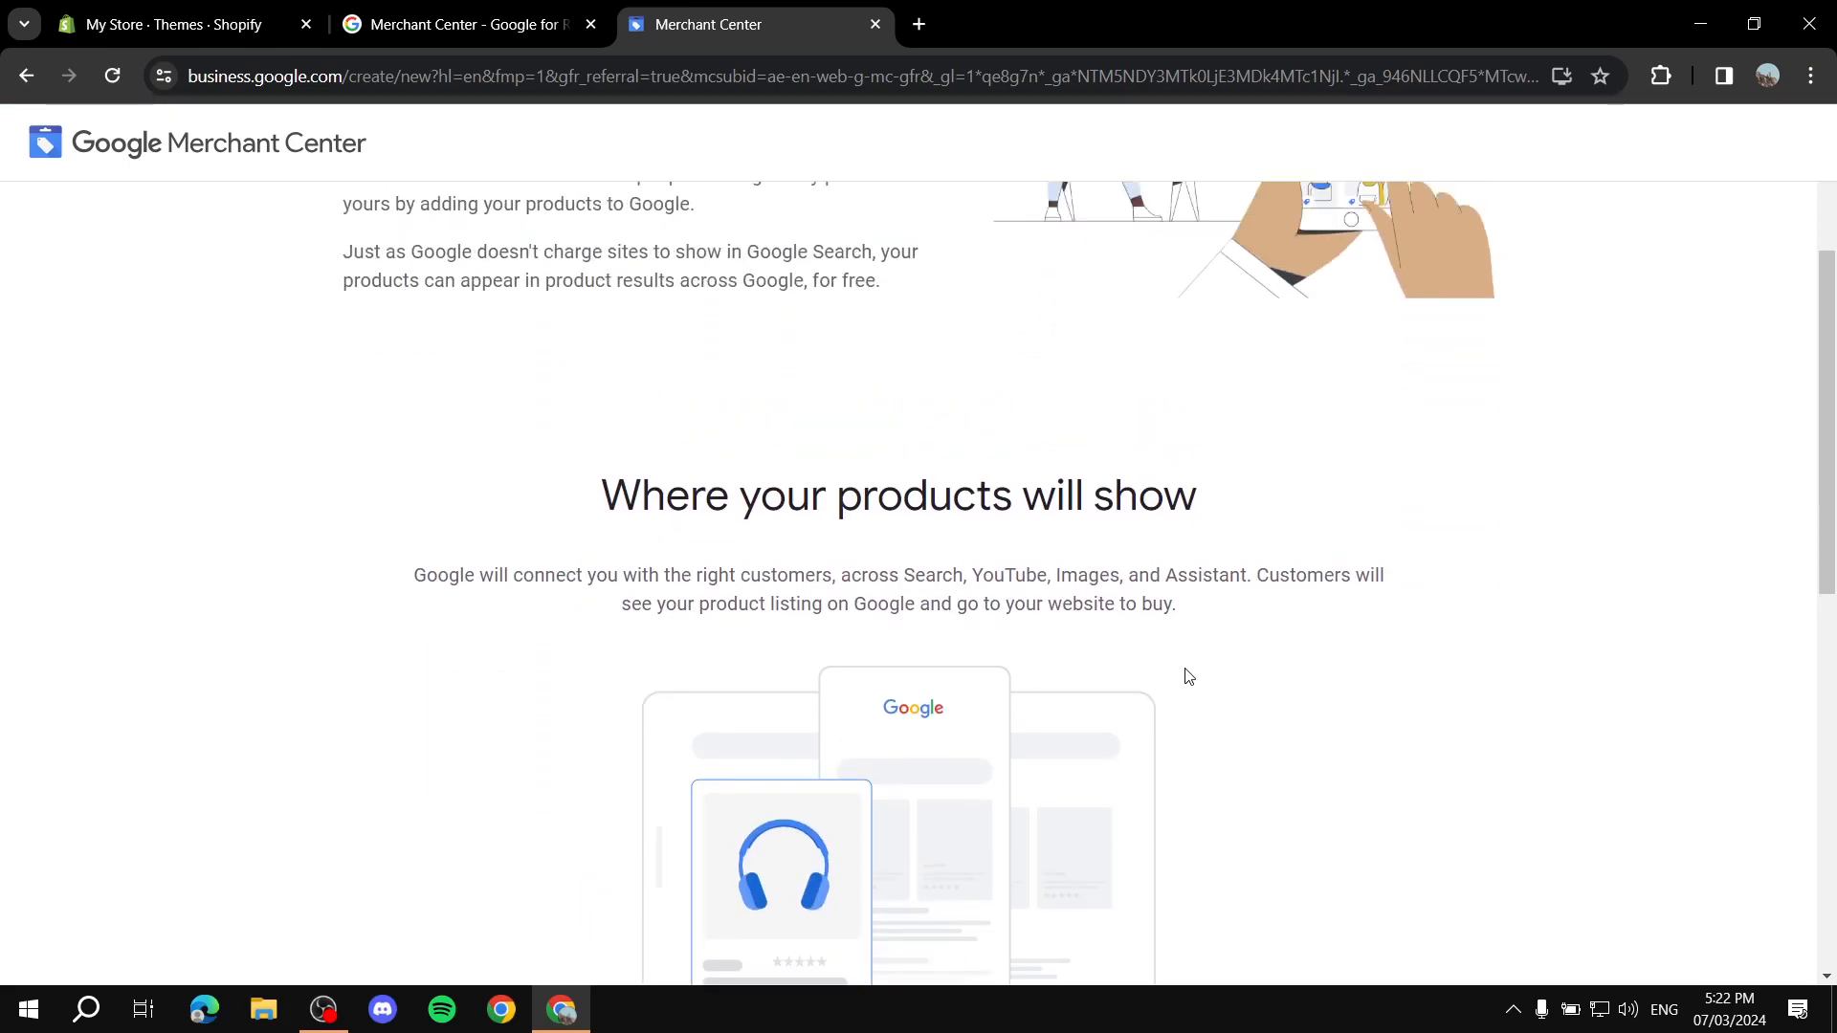
scroll(752, 486, down, 3)
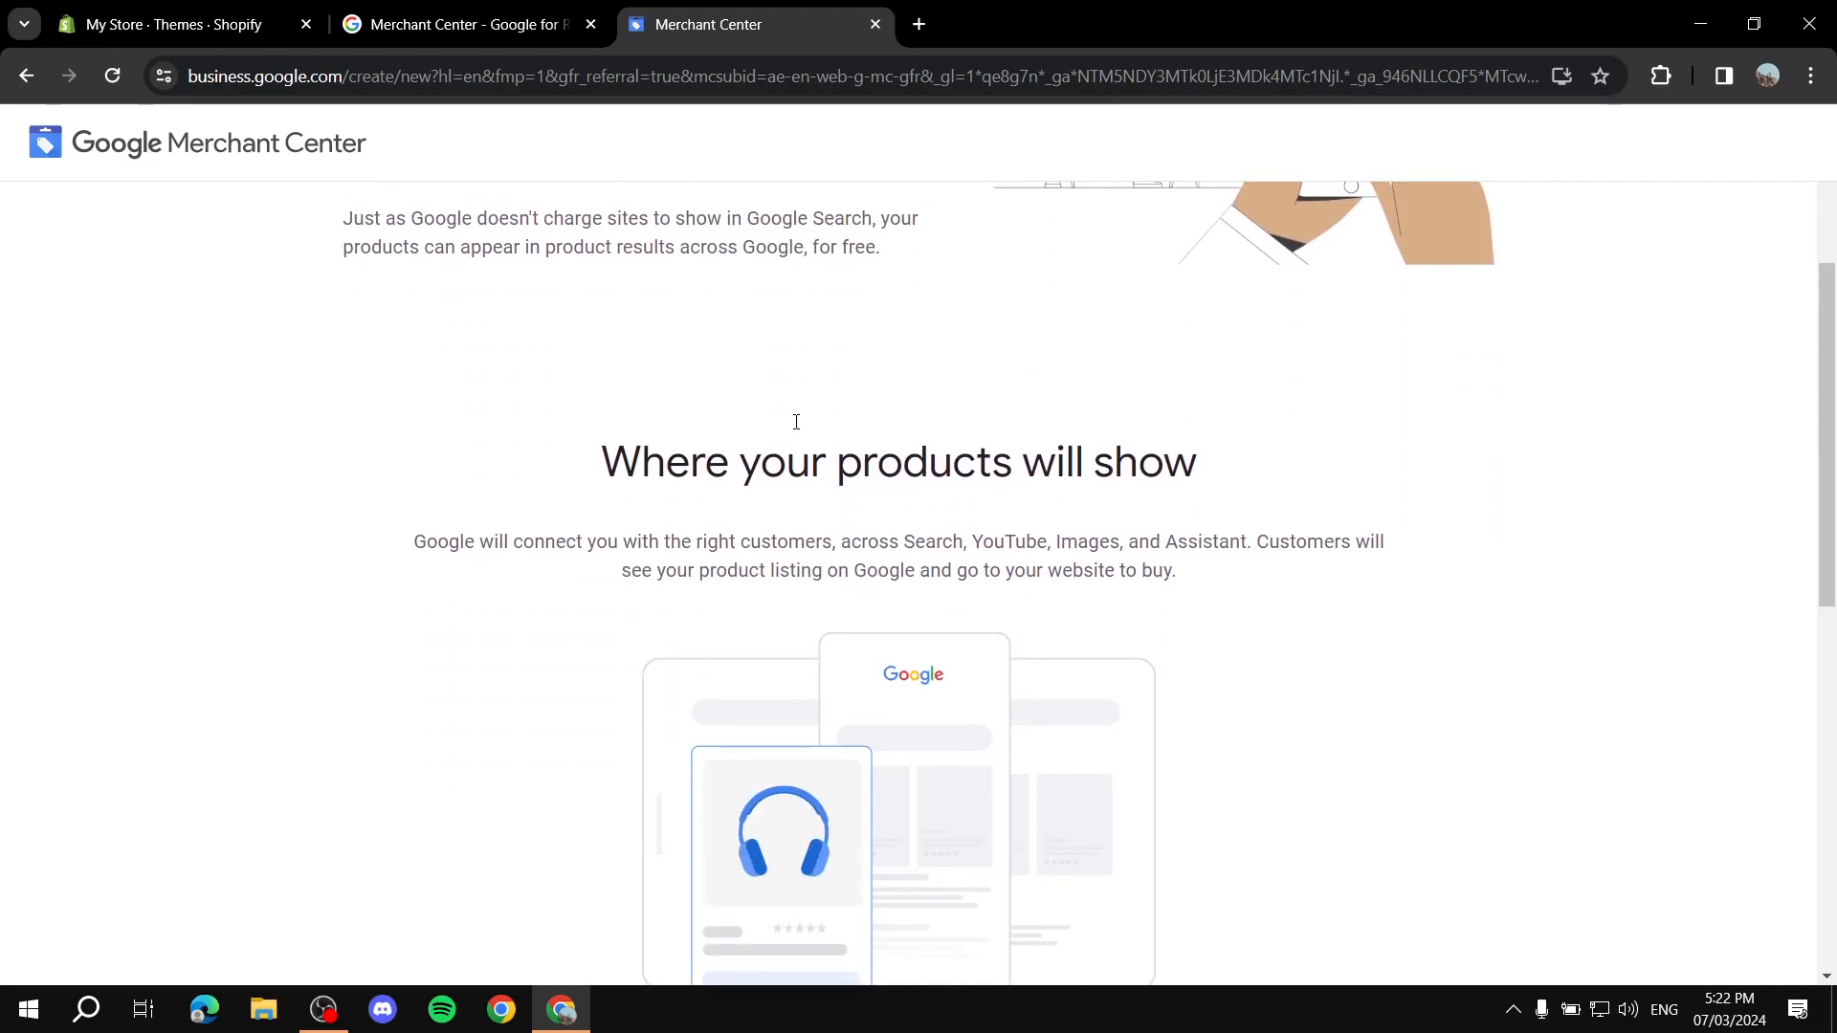
scroll(1094, 615, down, 5)
scroll(659, 426, up, 3)
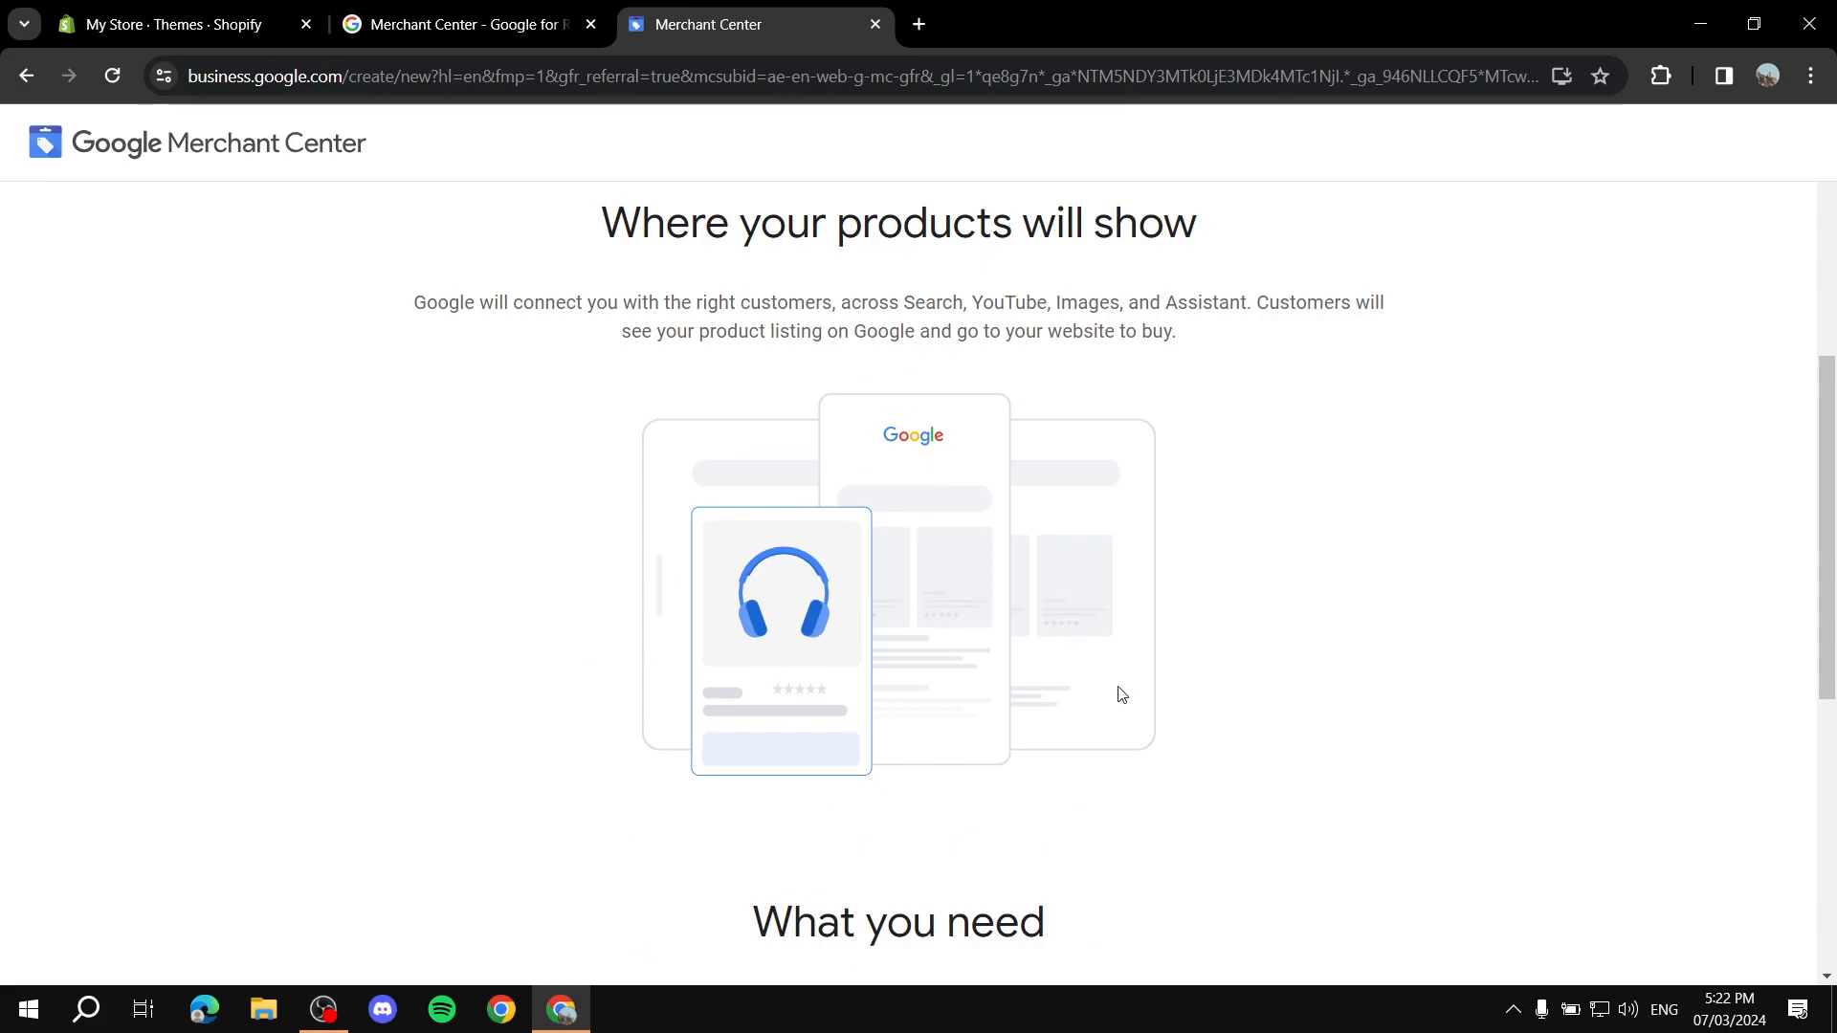
scroll(1120, 697, down, 6)
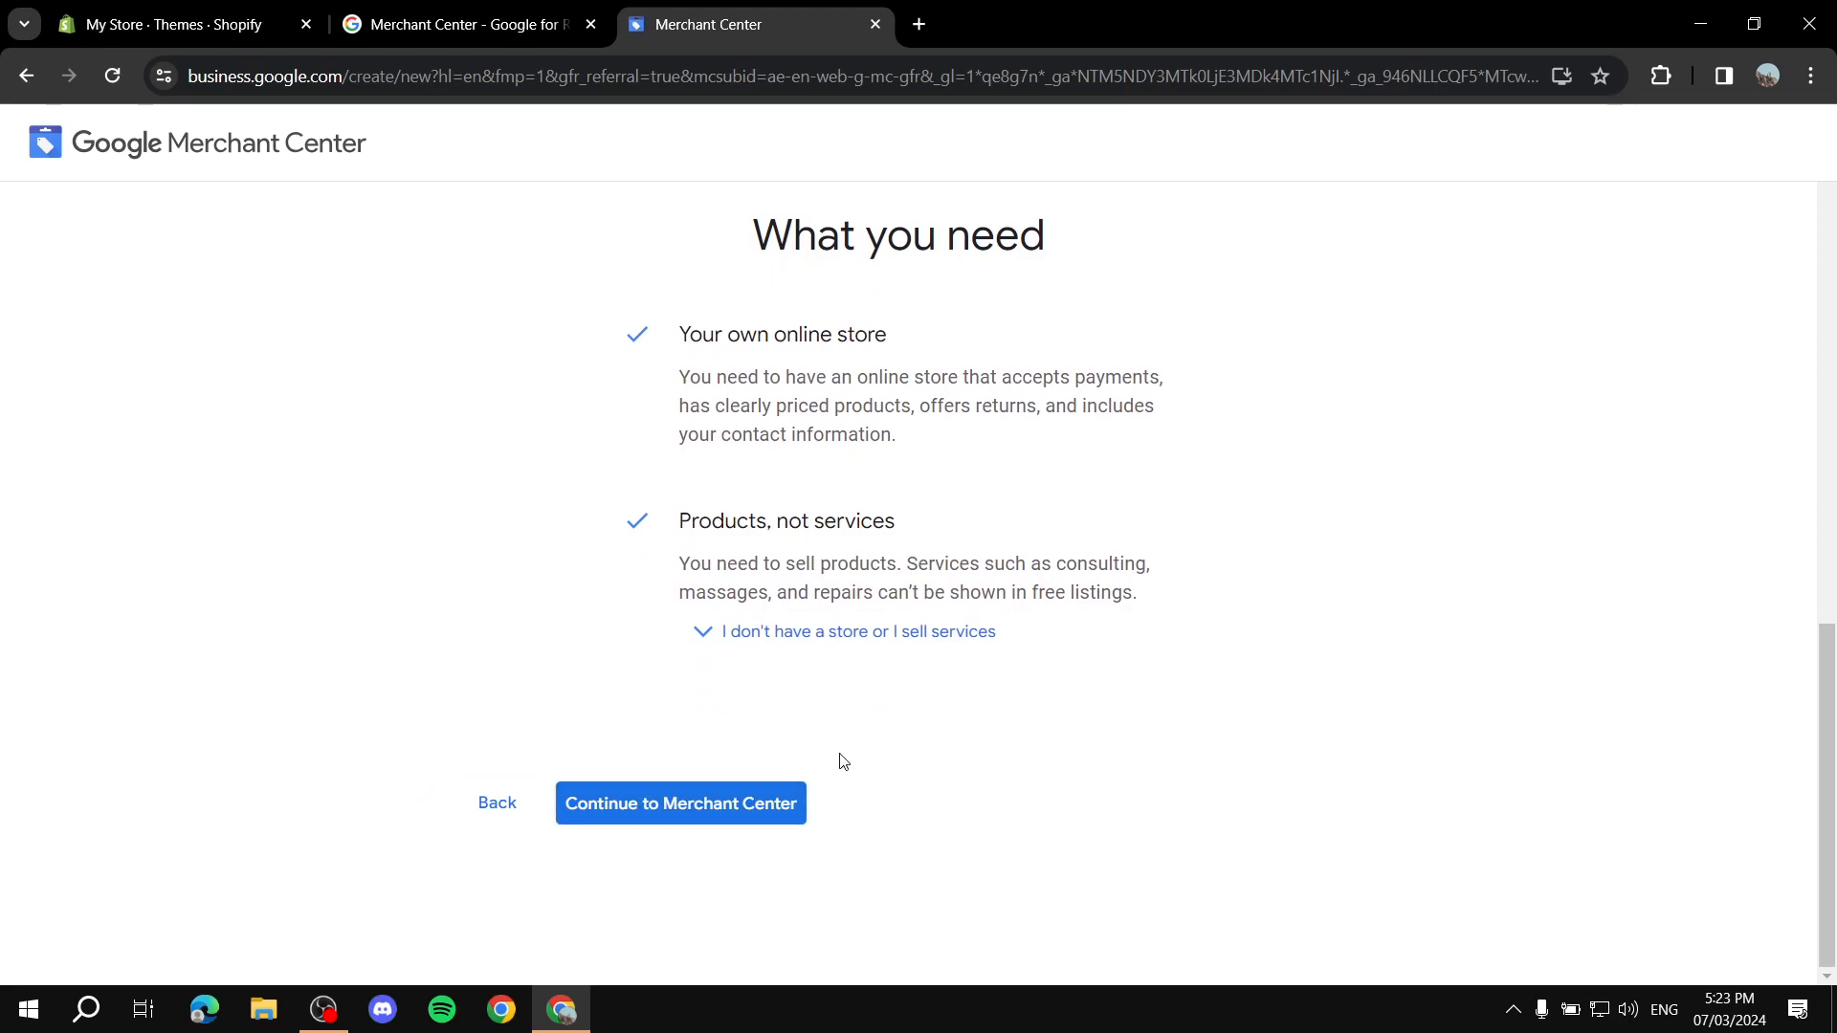
scroll(840, 759, up, 6)
scroll(516, 371, up, 7)
scroll(1132, 246, down, 9)
scroll(1069, 421, down, 5)
Step: Continue to the business info, enter Tutorialist Explains as the business name, and proceed through the welcome message into Merchant Center
click(701, 807)
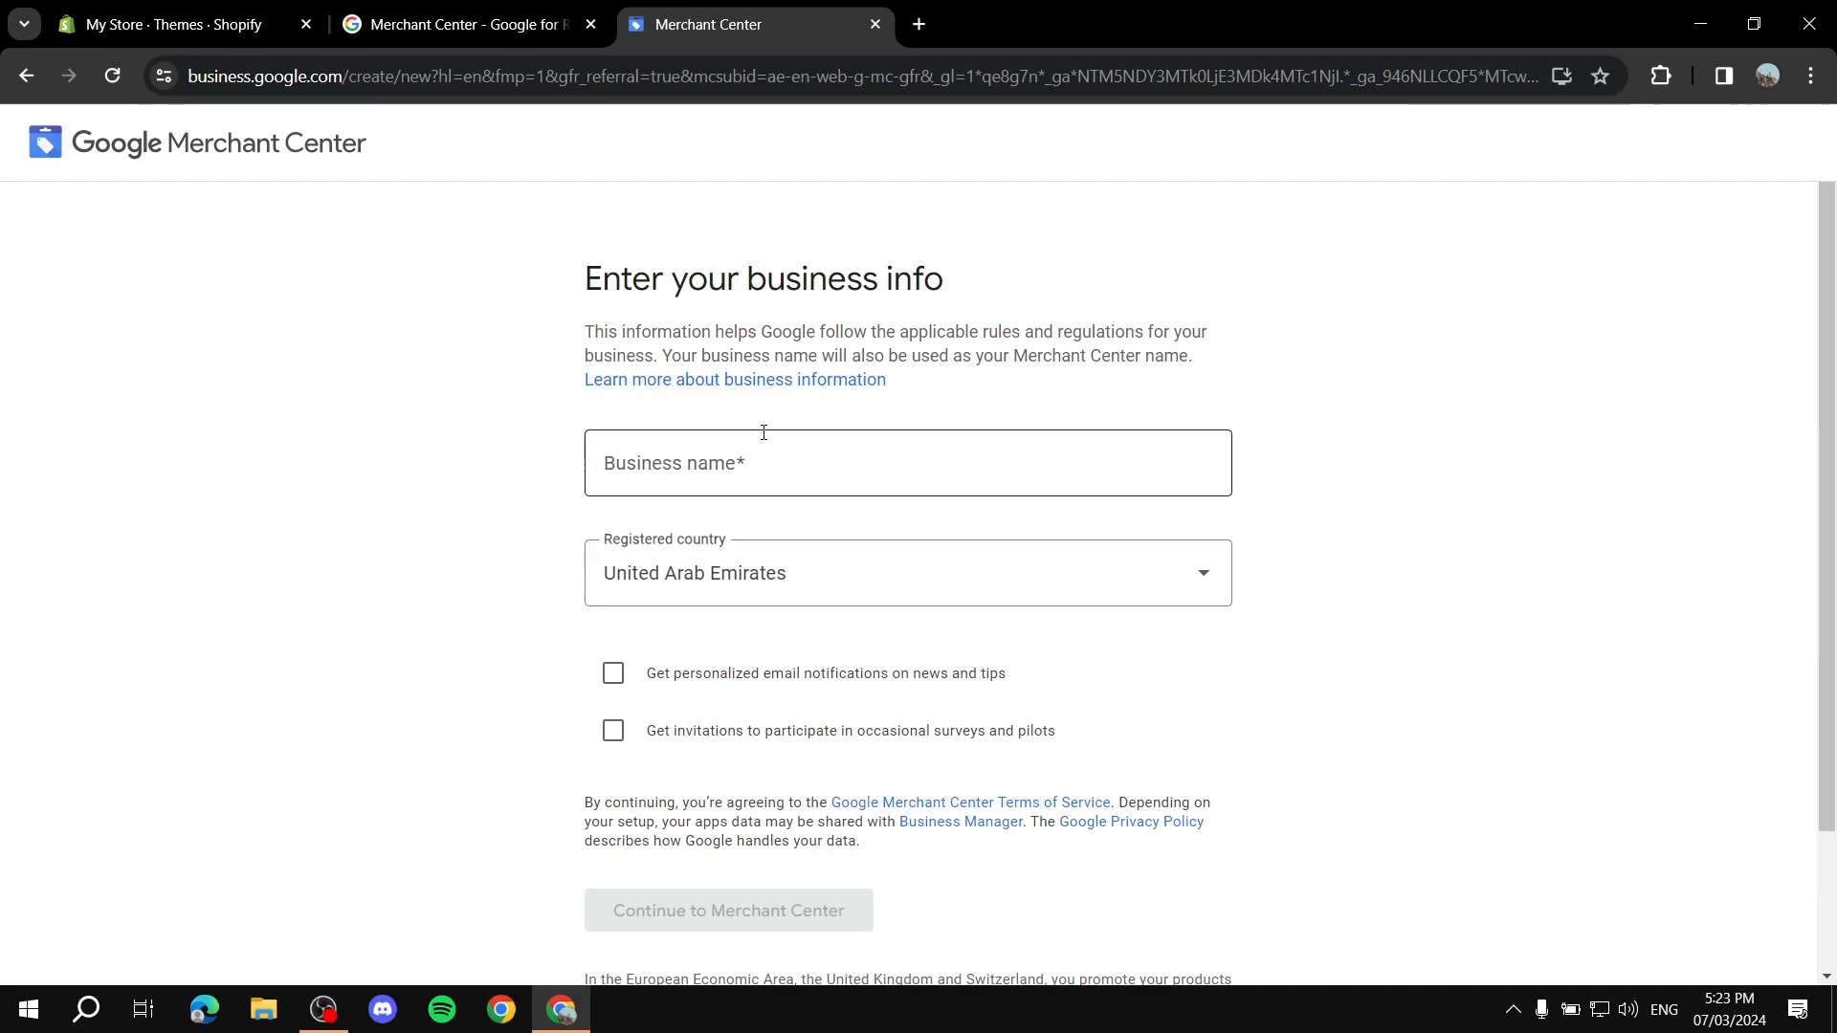
click(925, 439)
text(T)
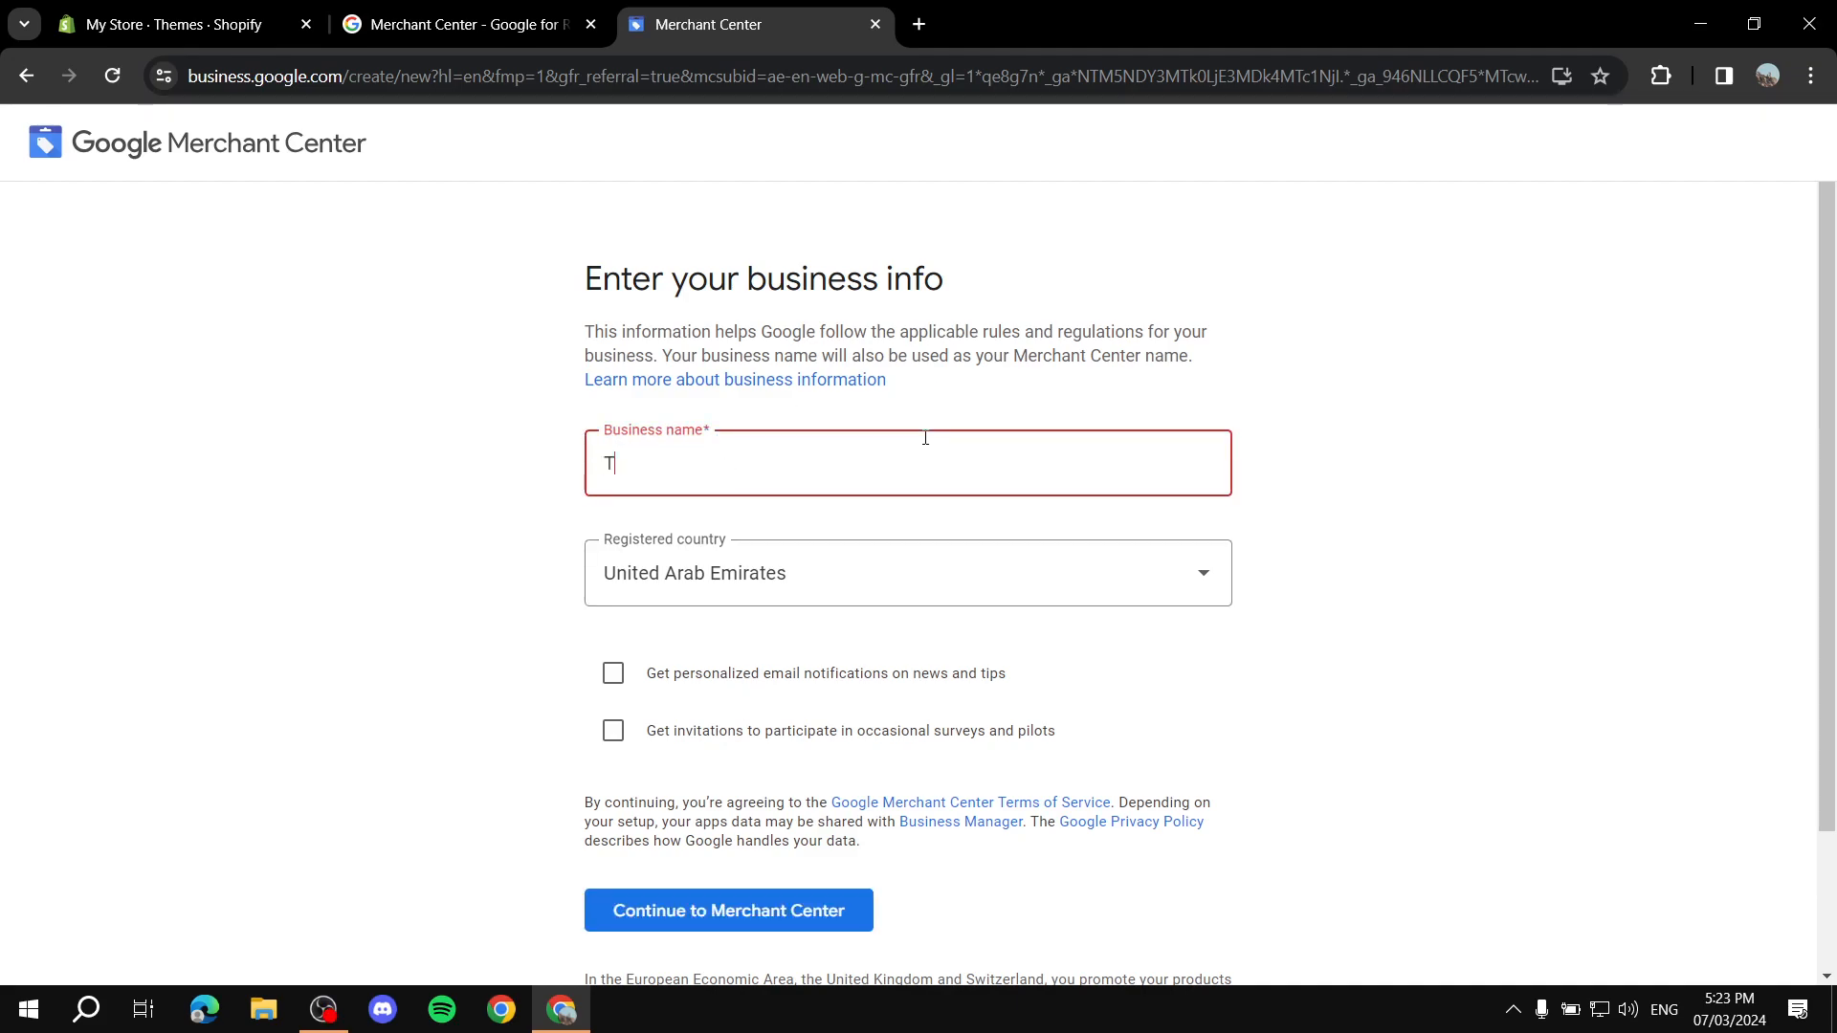
text(utorialist Explains)
scroll(679, 507, down, 2)
click(697, 745)
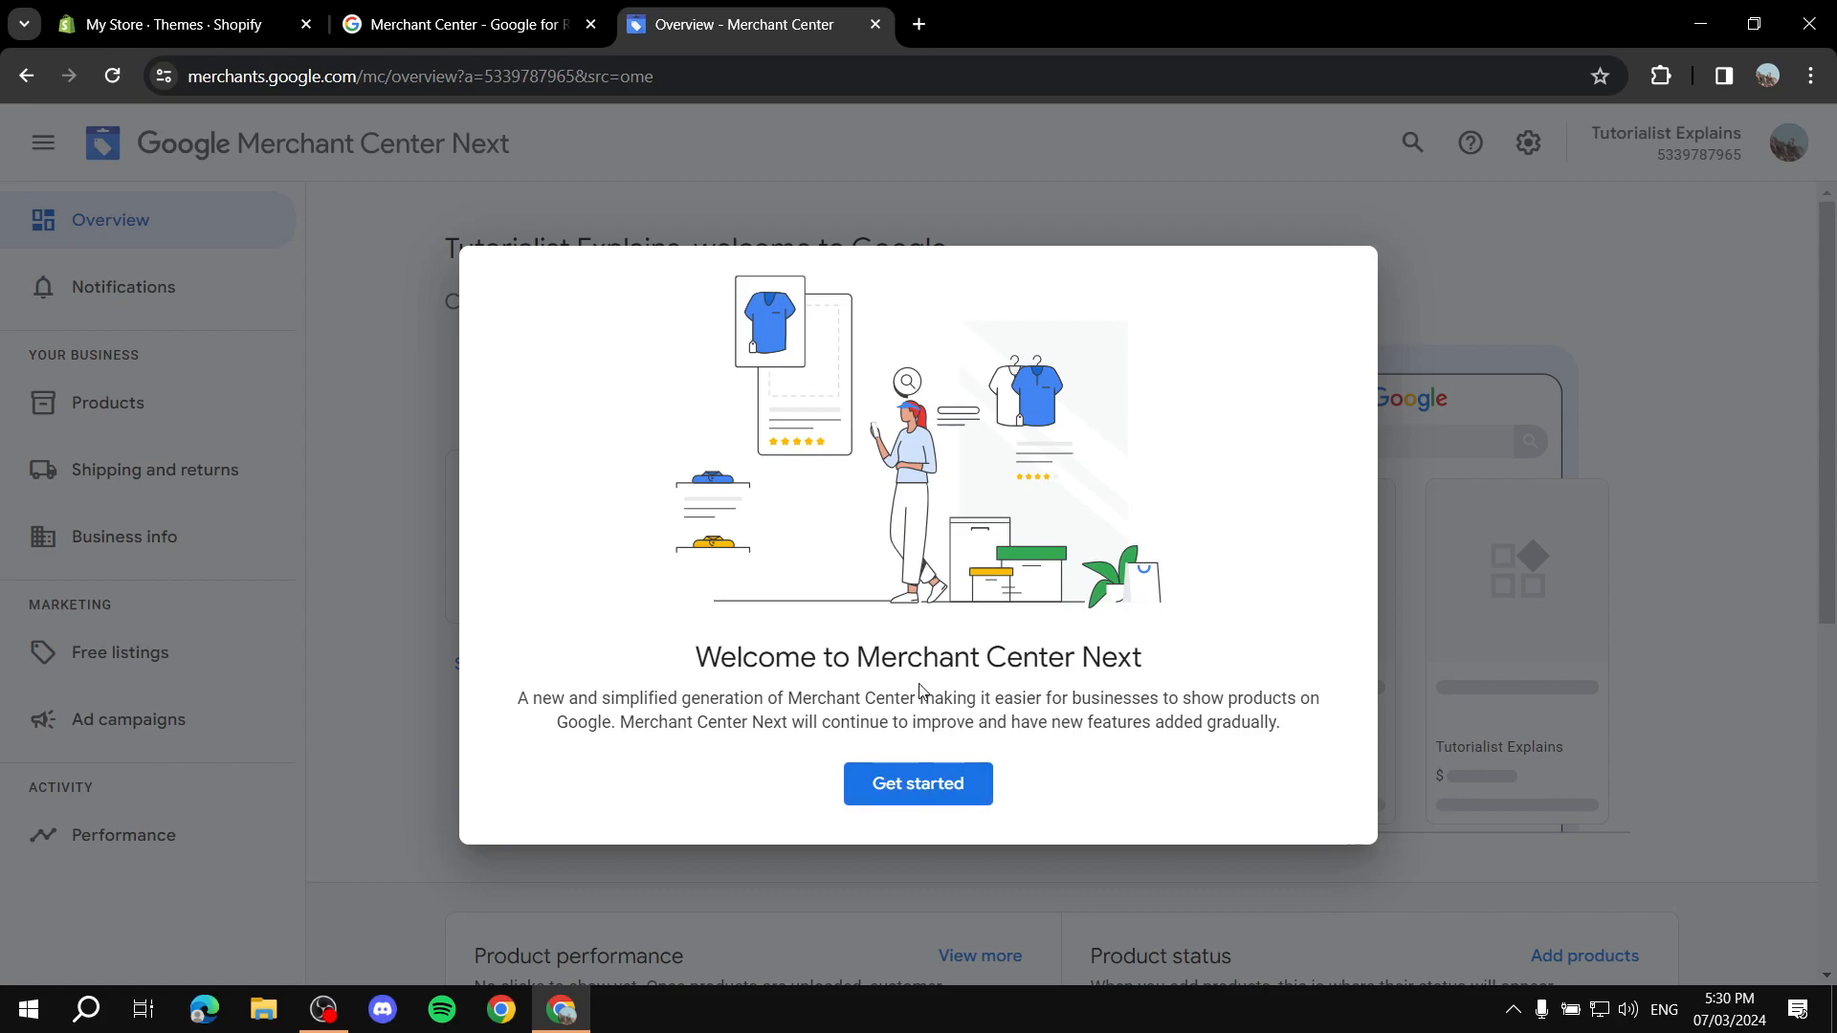
click(930, 799)
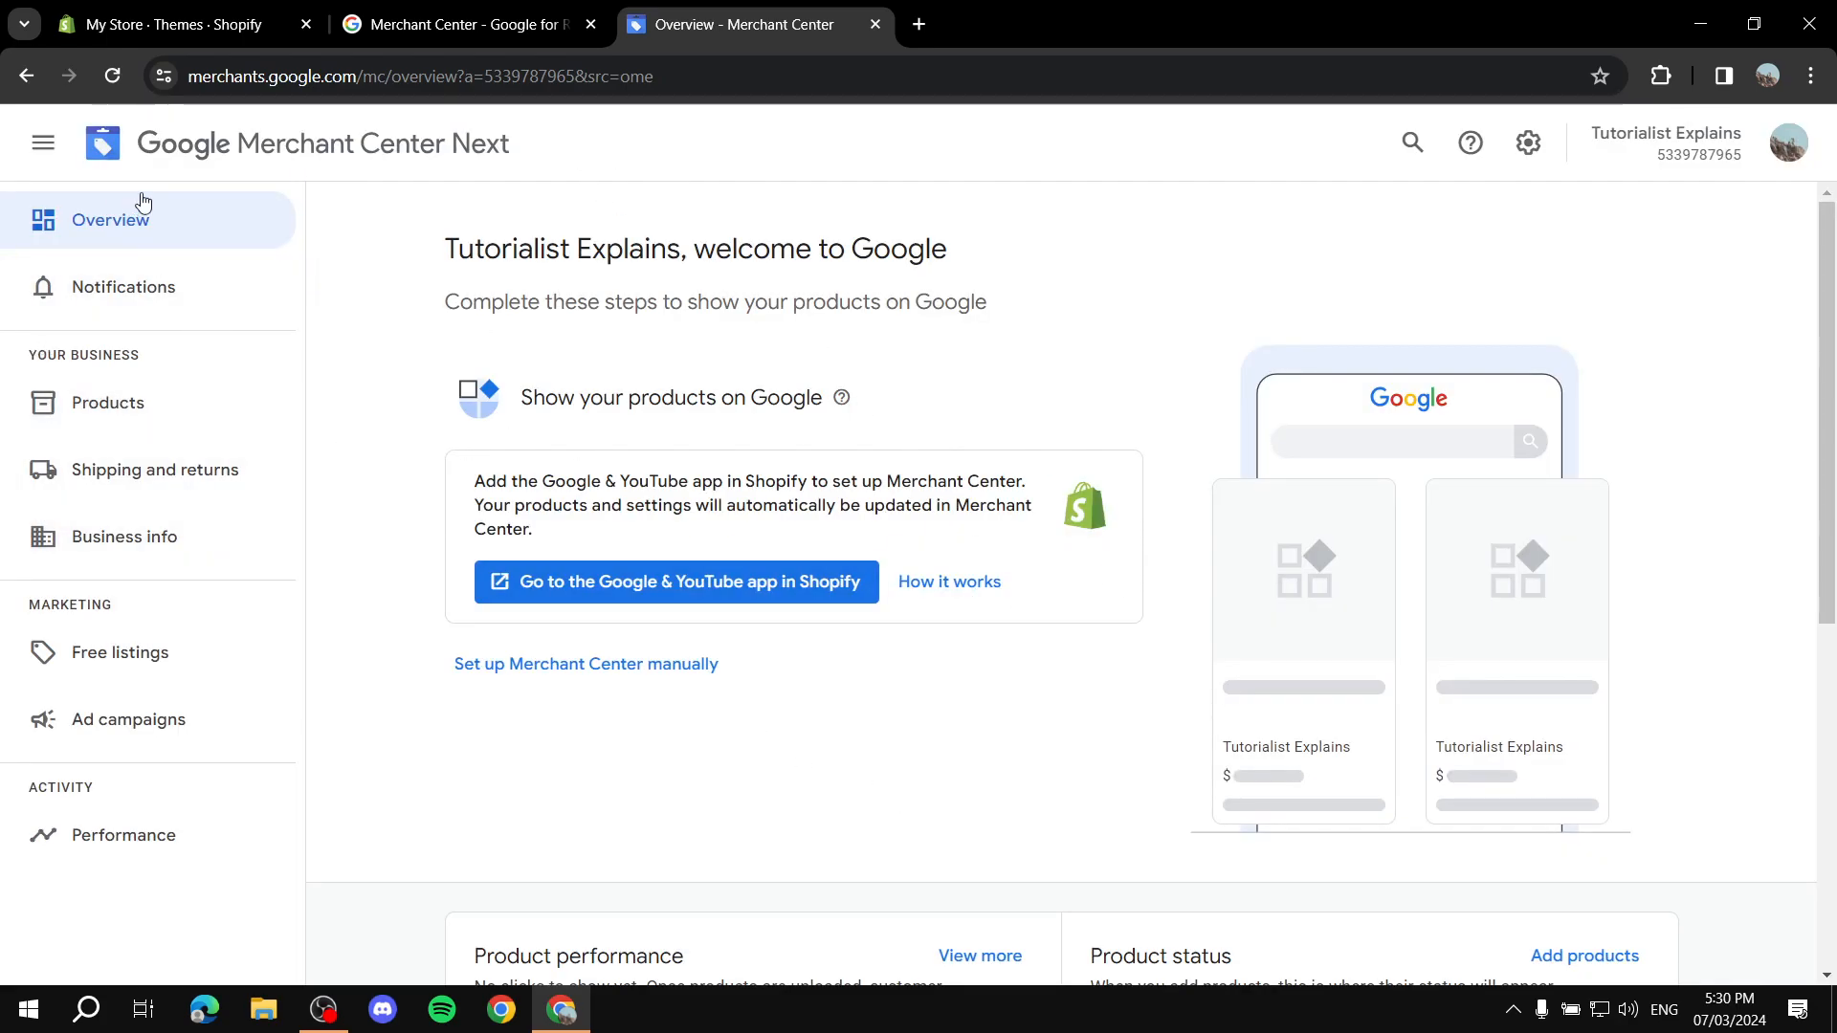
Step: Look through Merchant Center's notifications and products sections and return to the overview
click(172, 288)
click(161, 414)
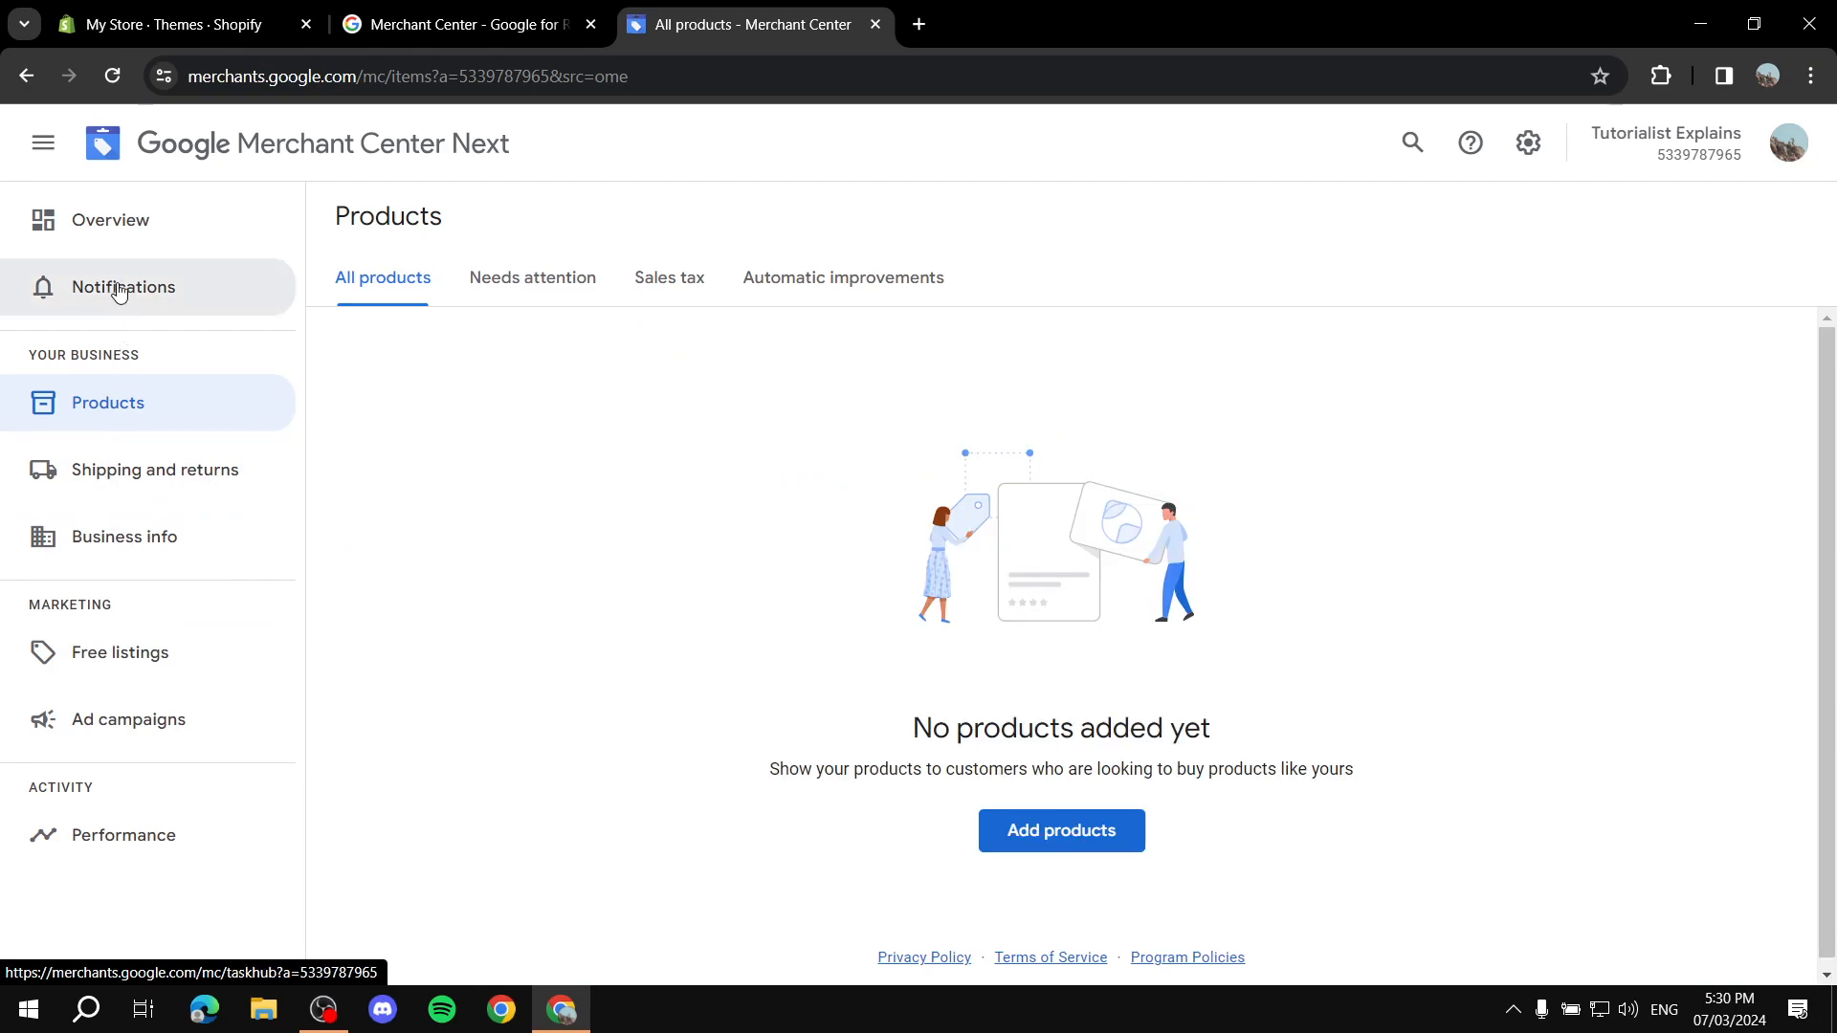
click(105, 228)
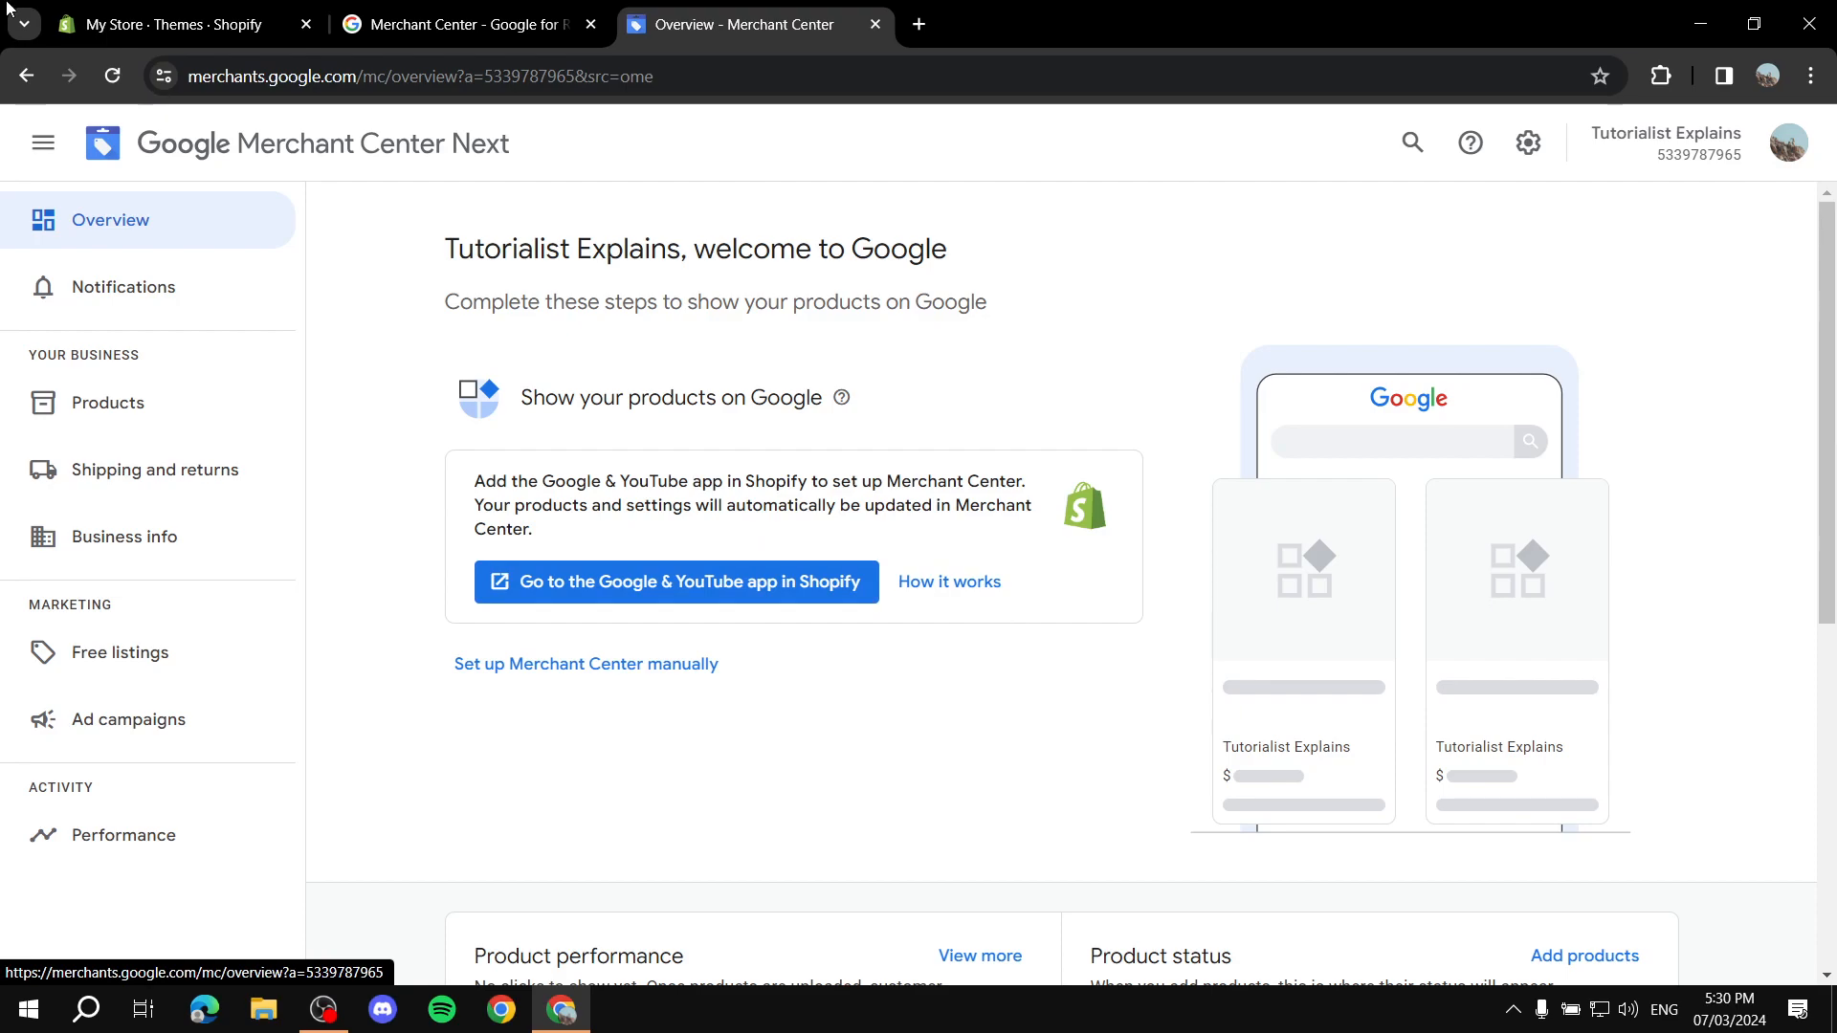
Step: Close the Google for Retail introduction page
click(173, 10)
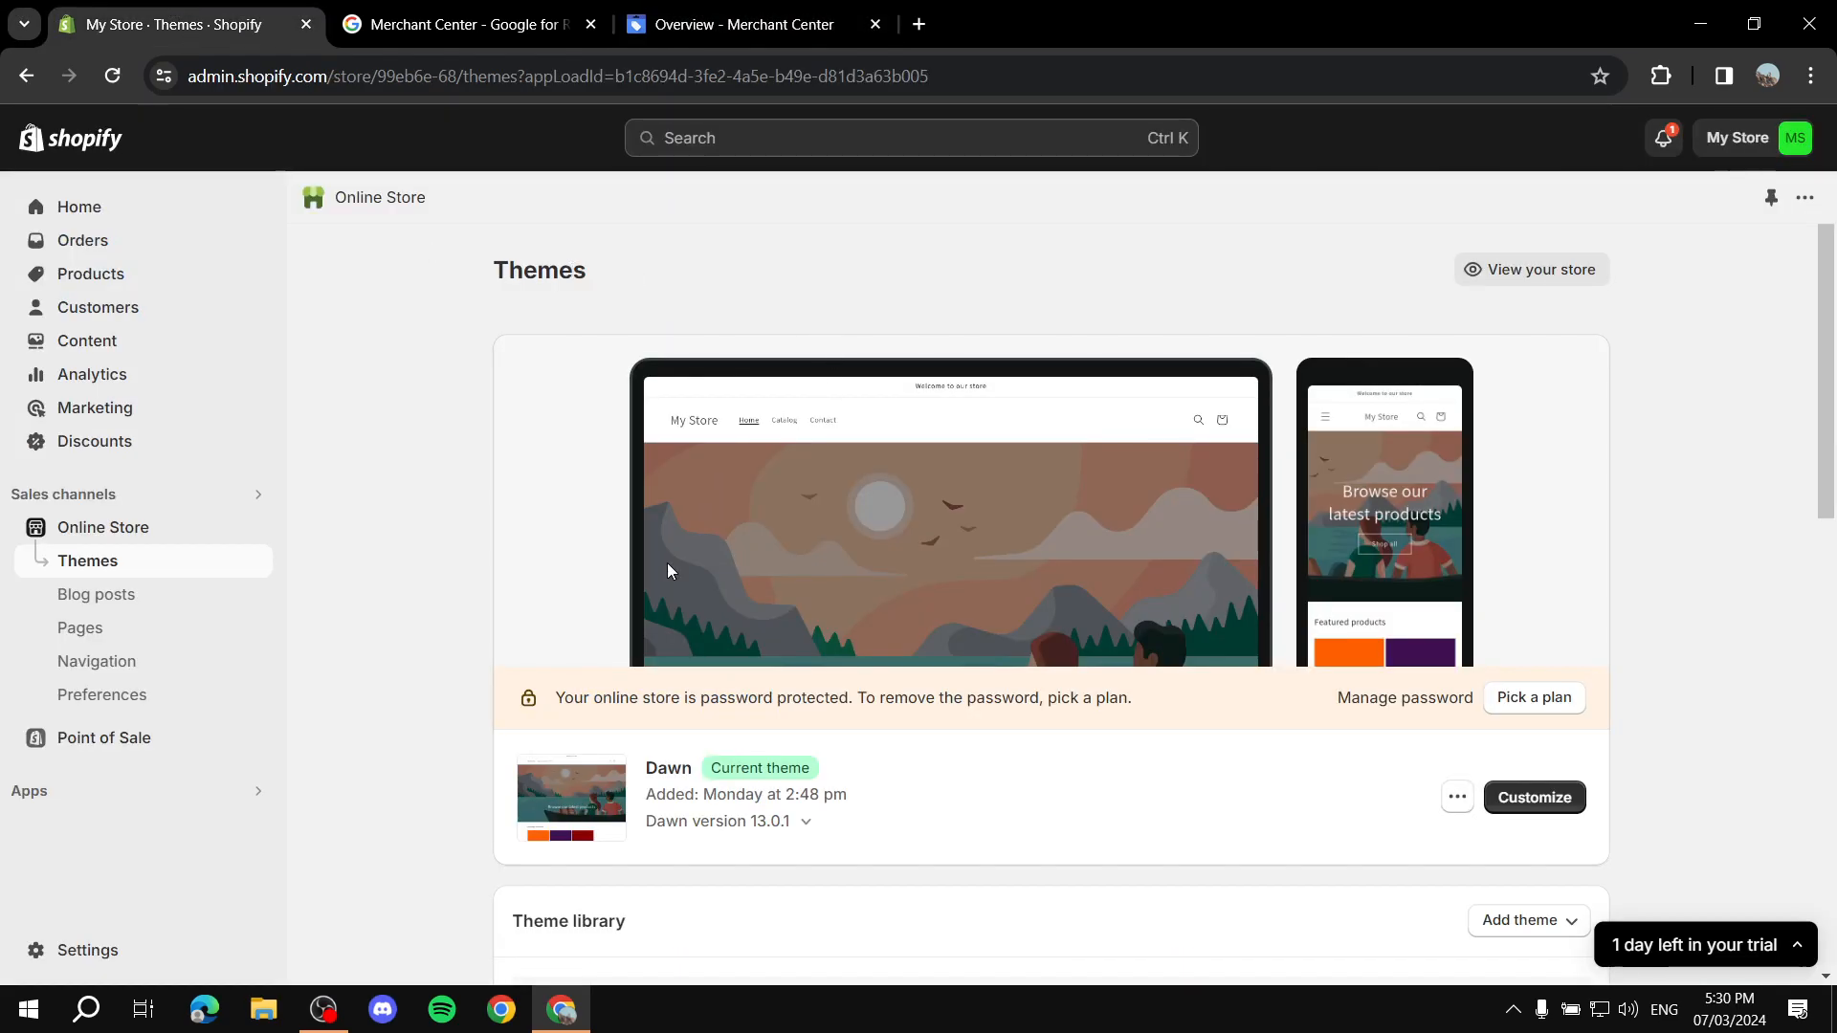
click(535, 21)
click(590, 24)
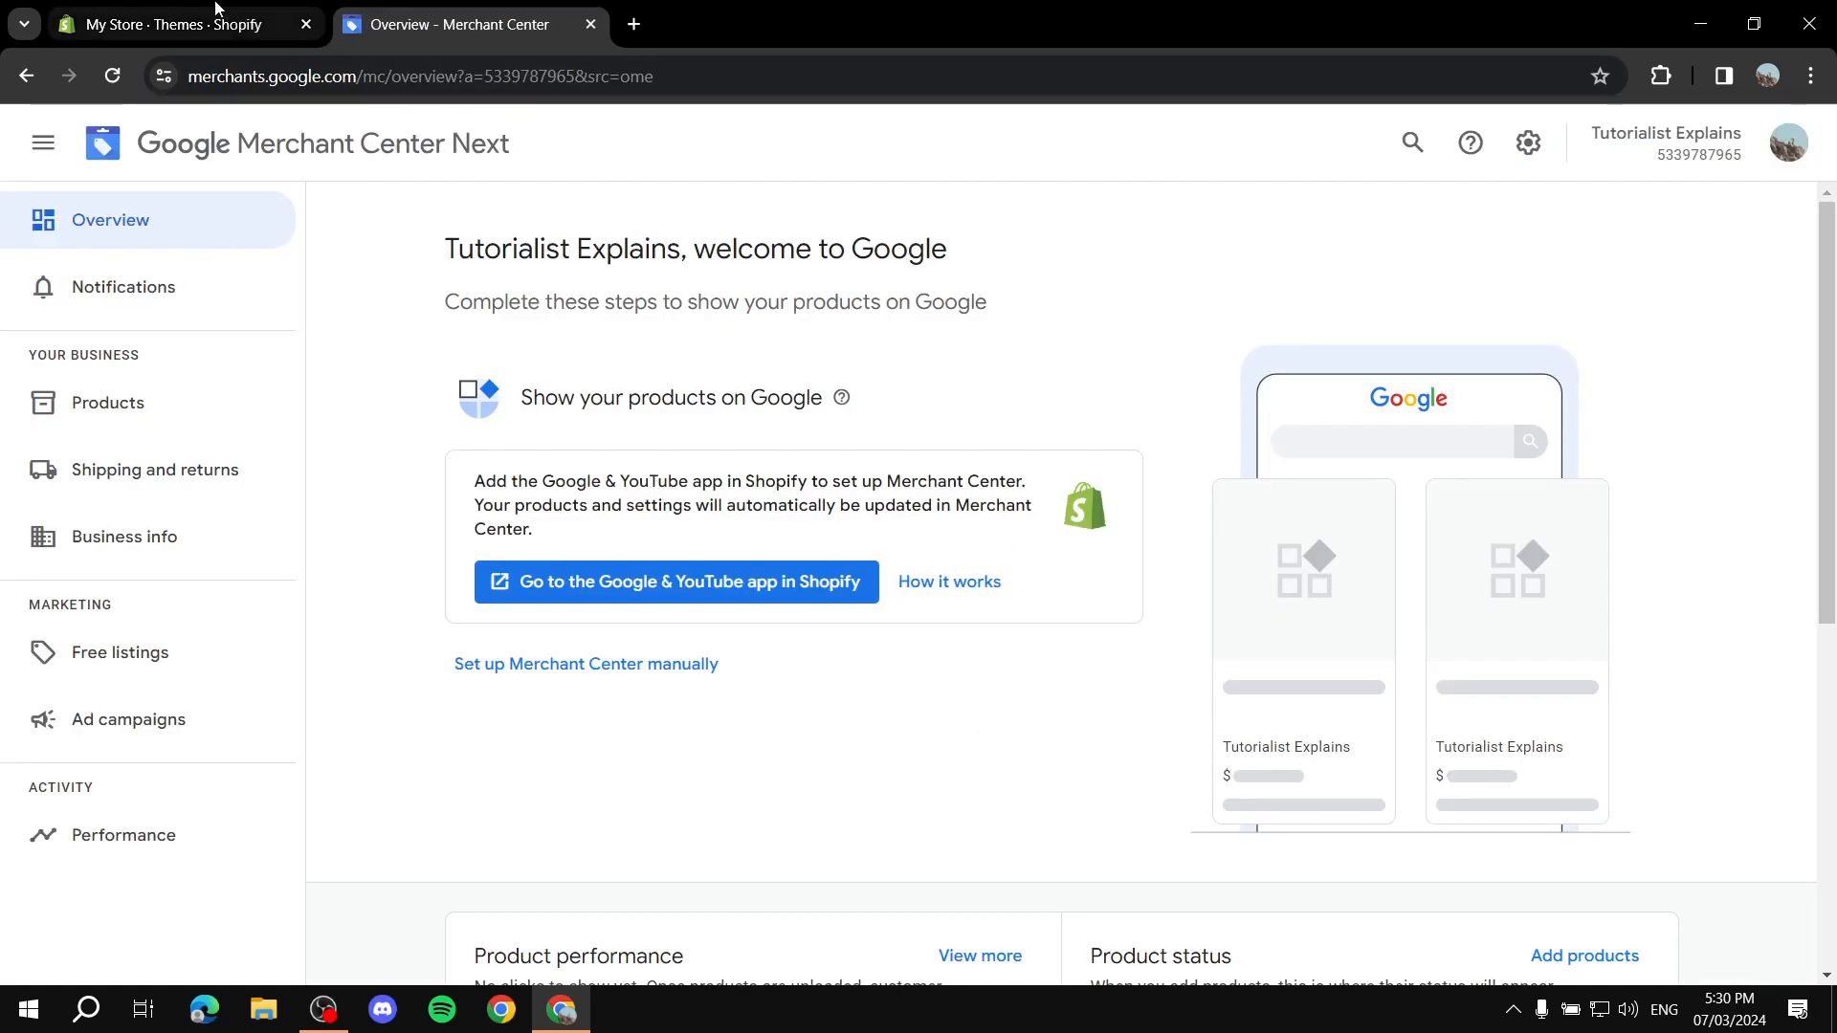
Step: Switch to the Shopify admin and open all recommended apps
click(162, 23)
click(196, 798)
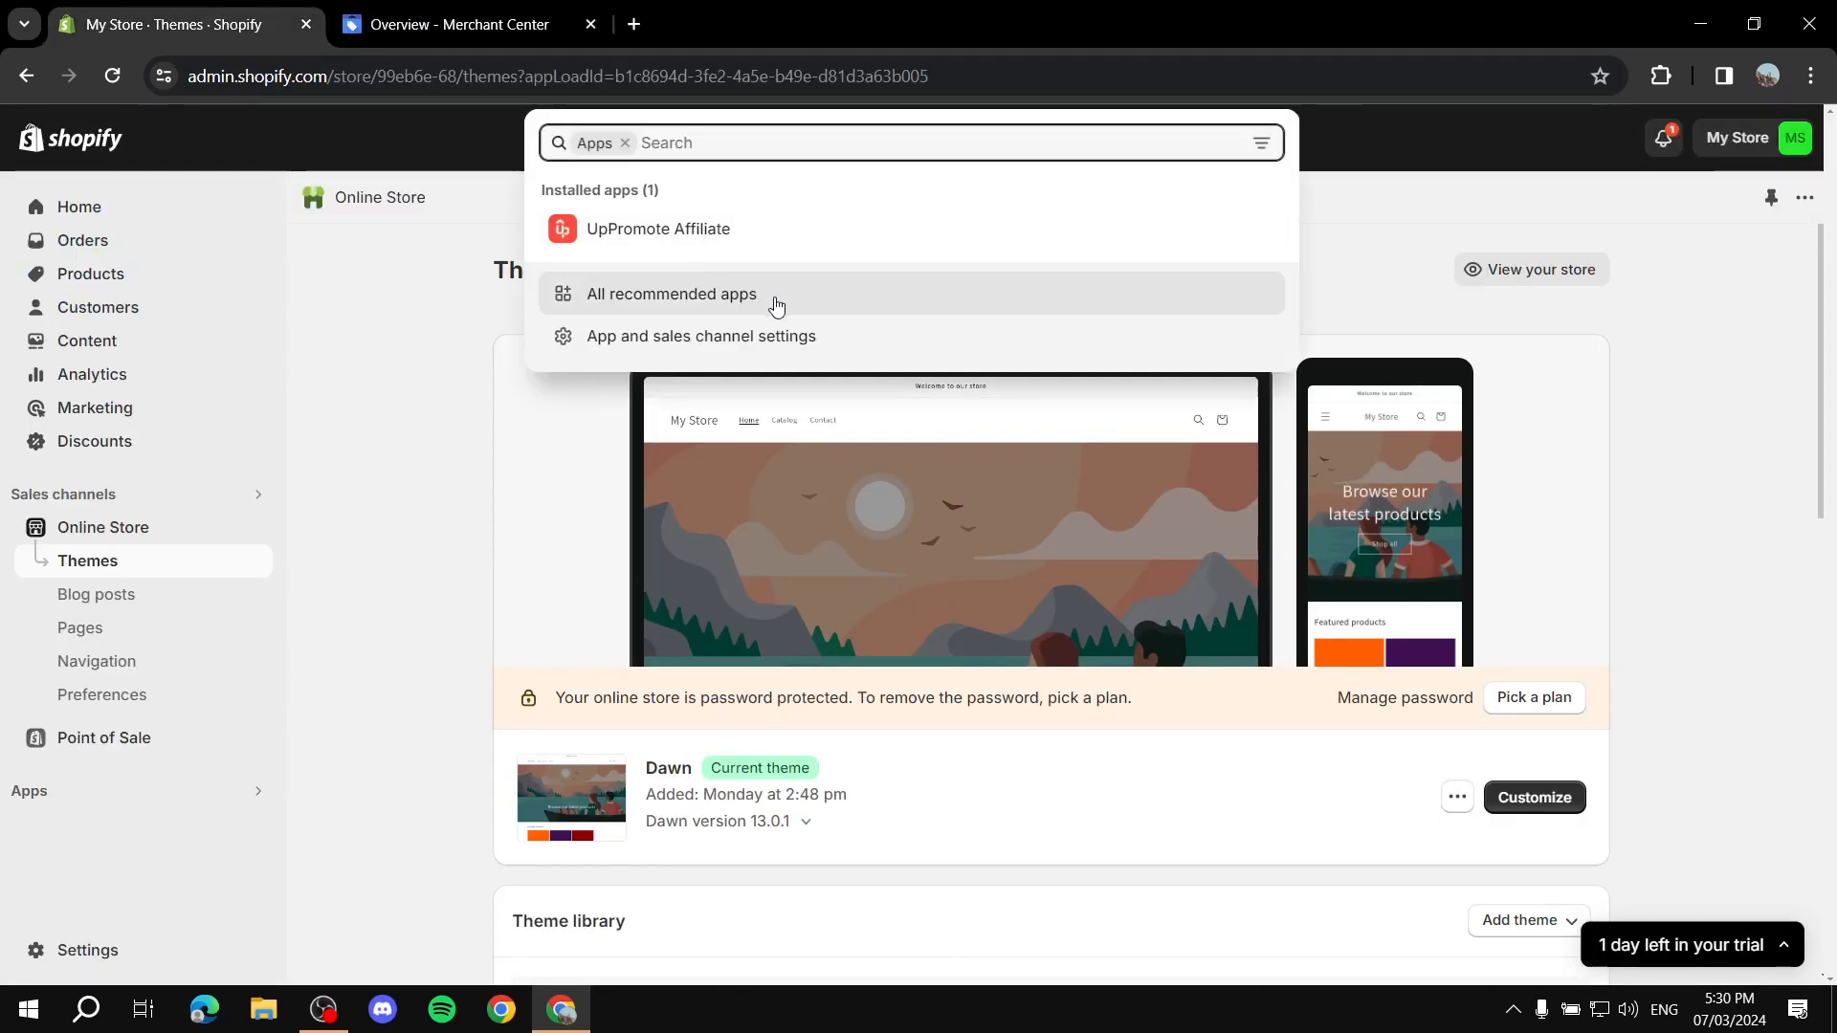
click(636, 296)
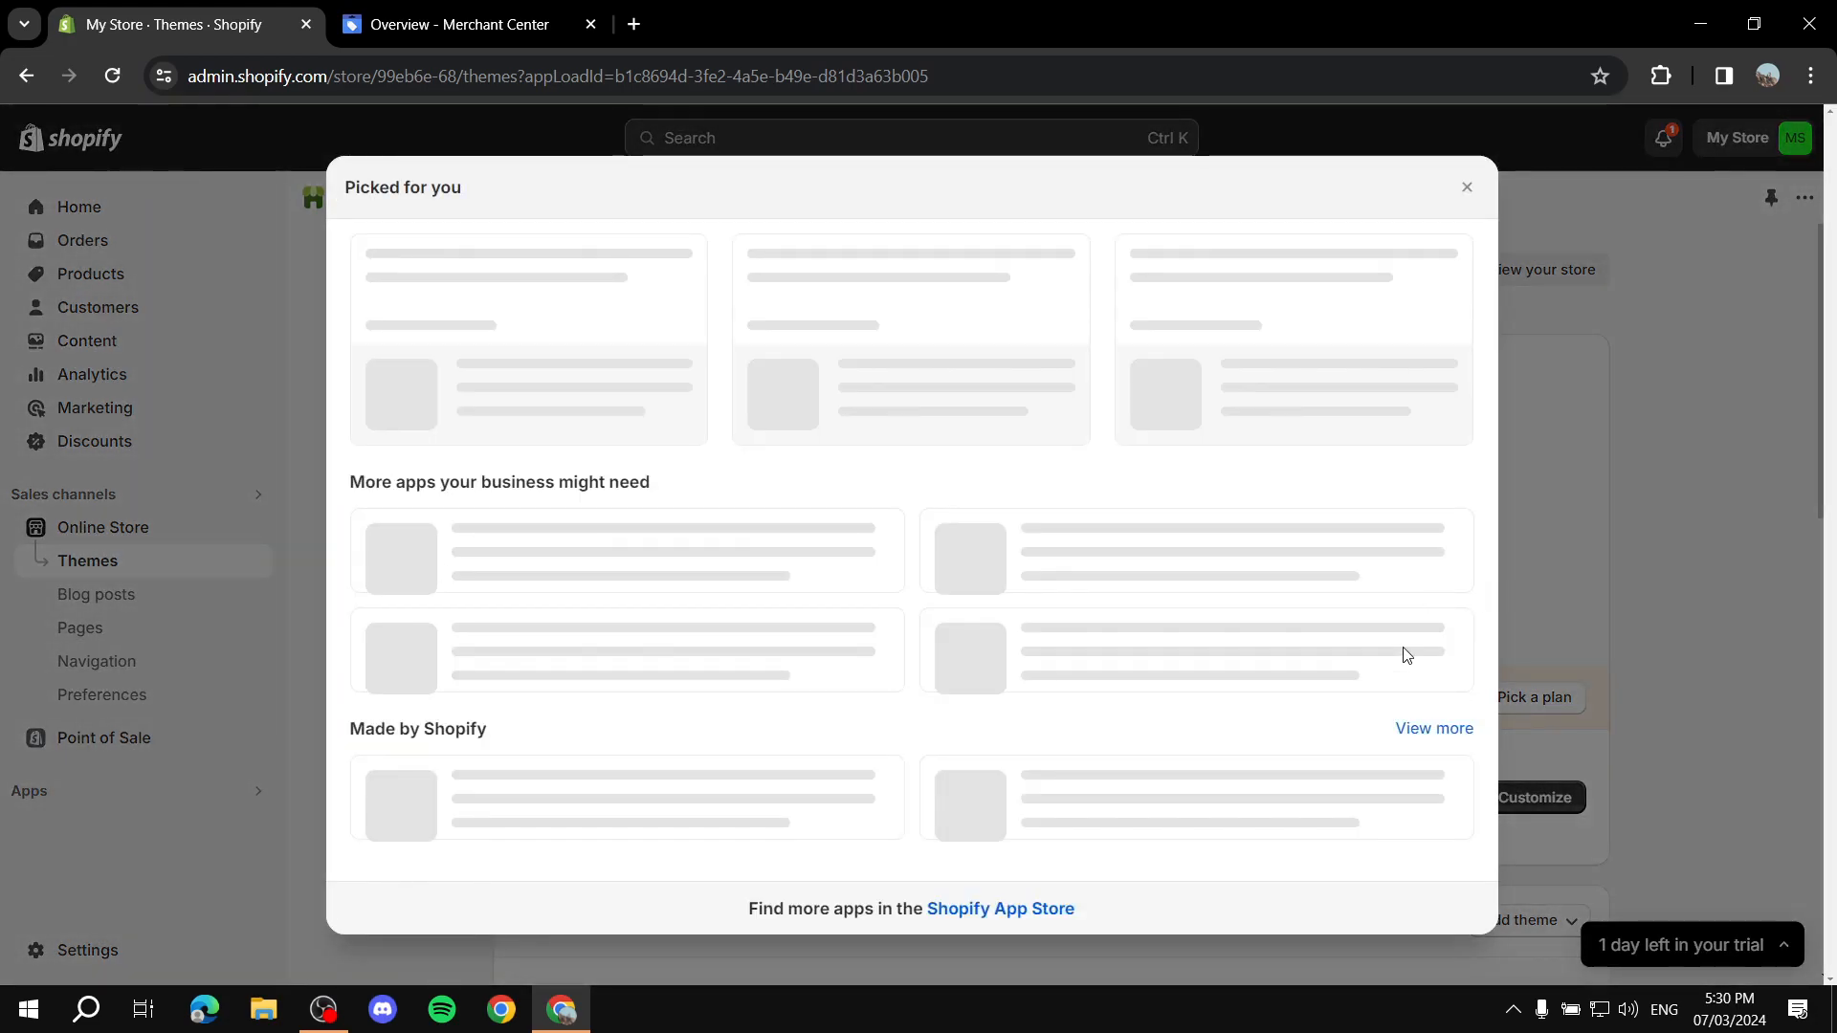
Step: Open the Shopify App Store from the recommended apps and search it for "Google merchant center"
scroll(1025, 833, down, 1)
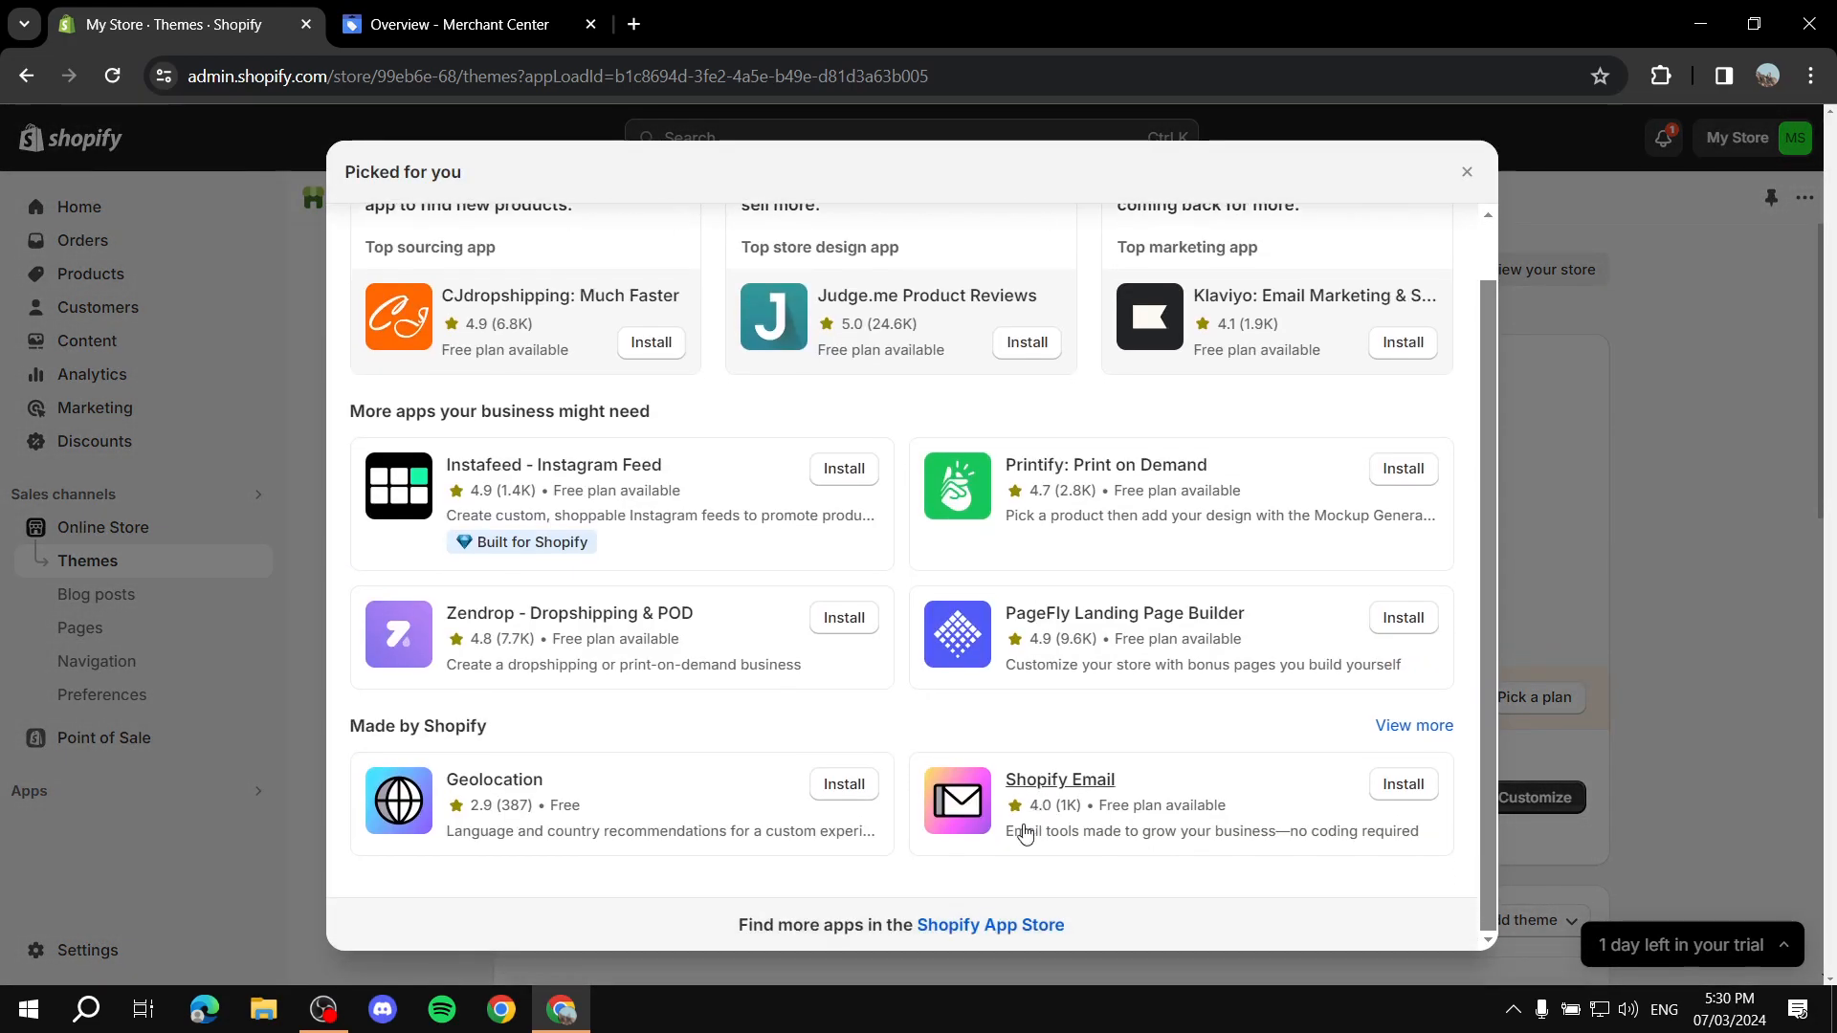
click(964, 924)
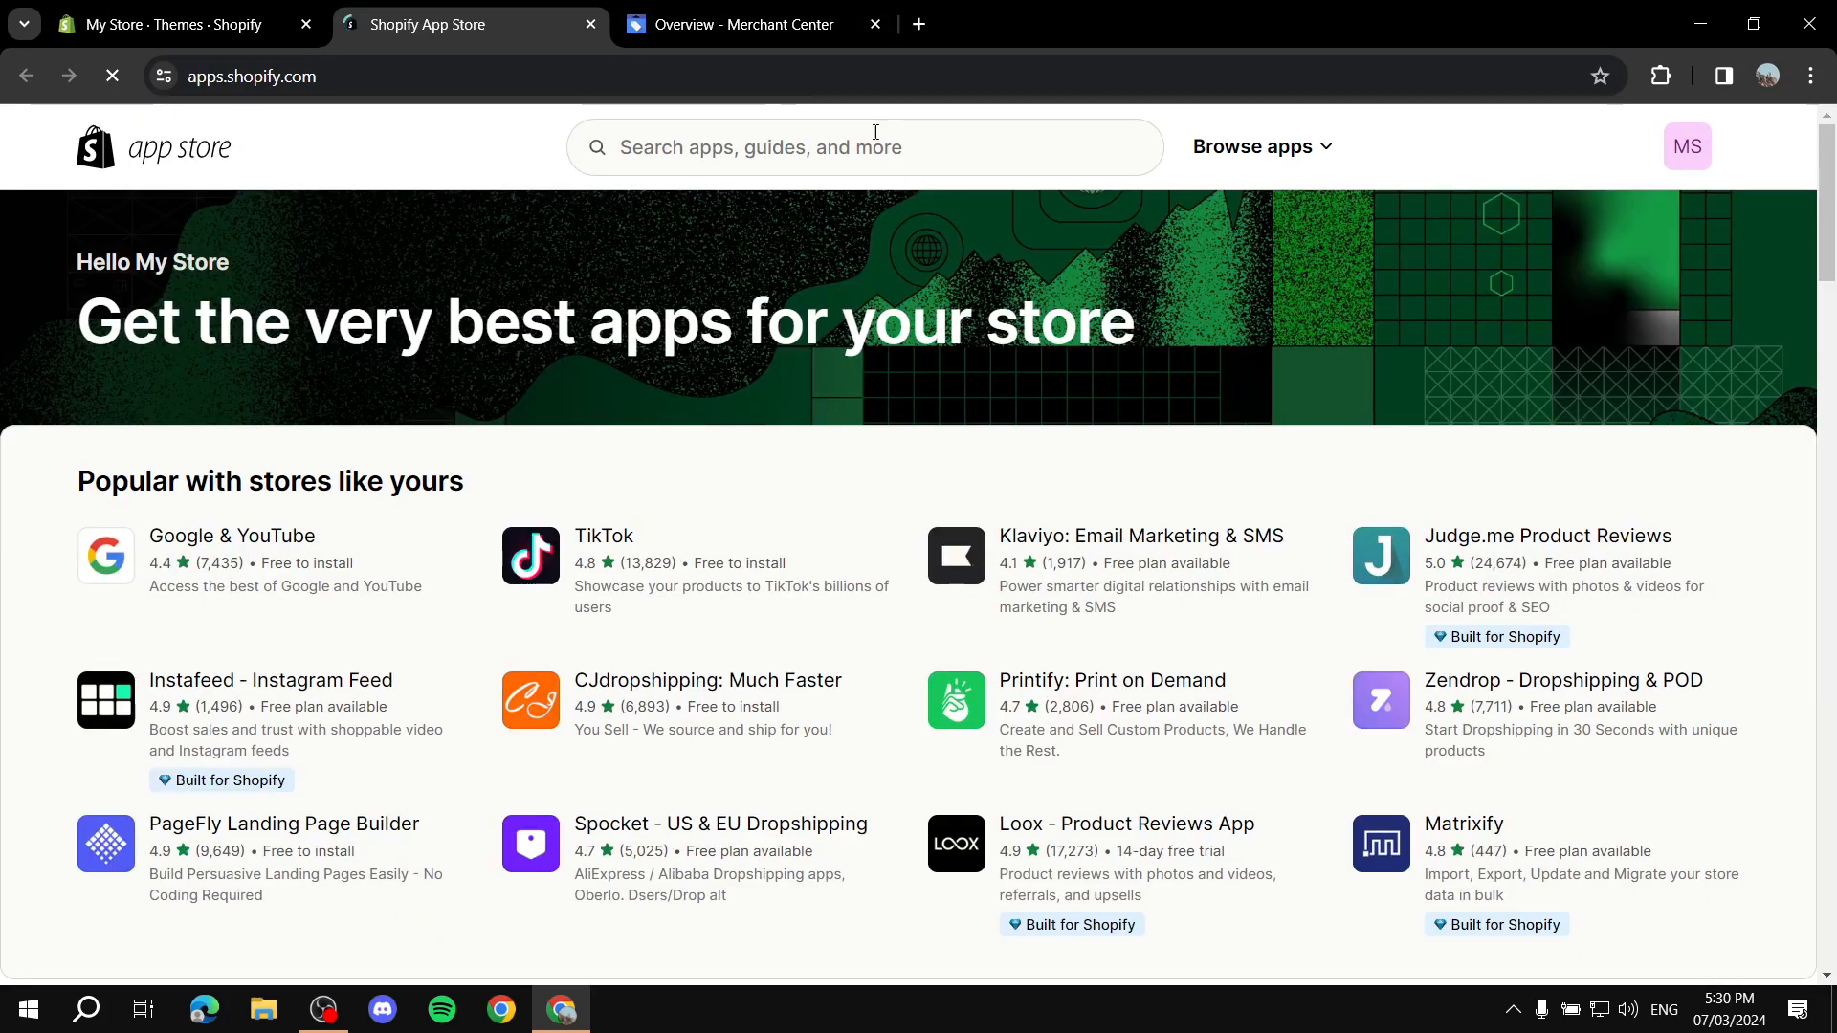
click(871, 145)
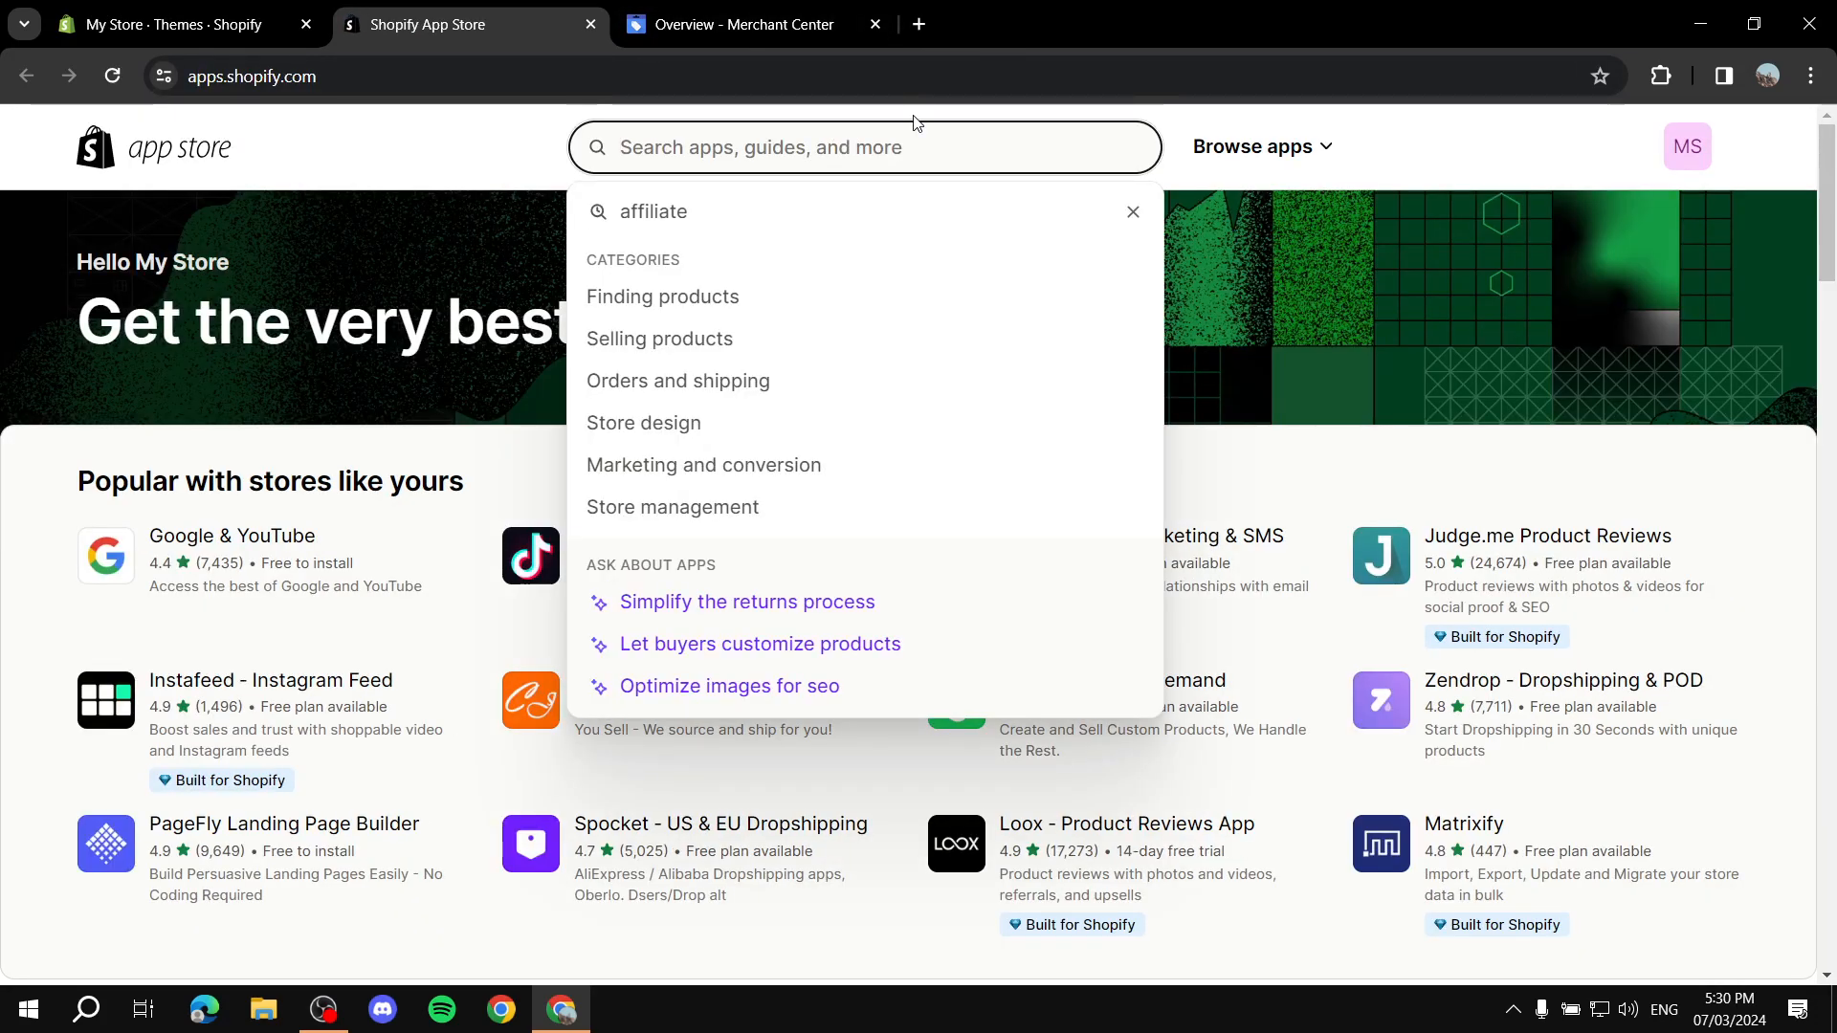
text(Google merchant center)
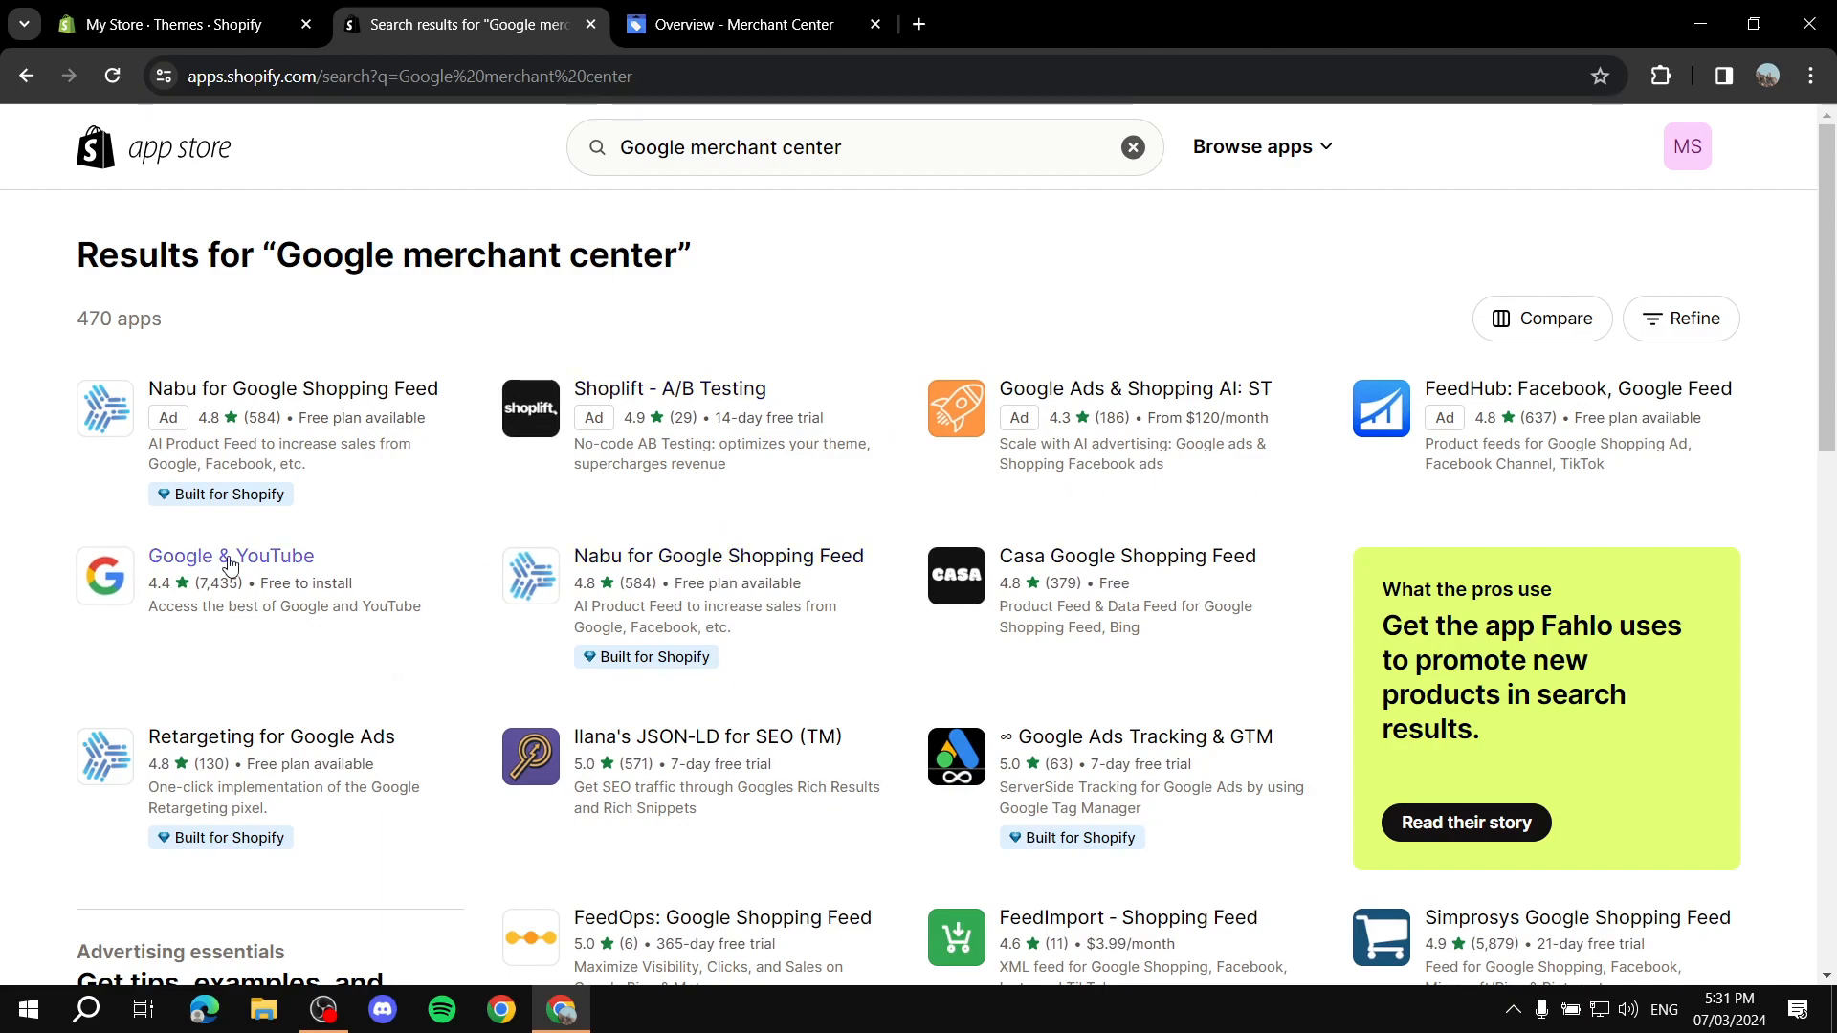
Step: Open the Google & YouTube app listing and install the app on the store, approving its requested data access
click(349, 600)
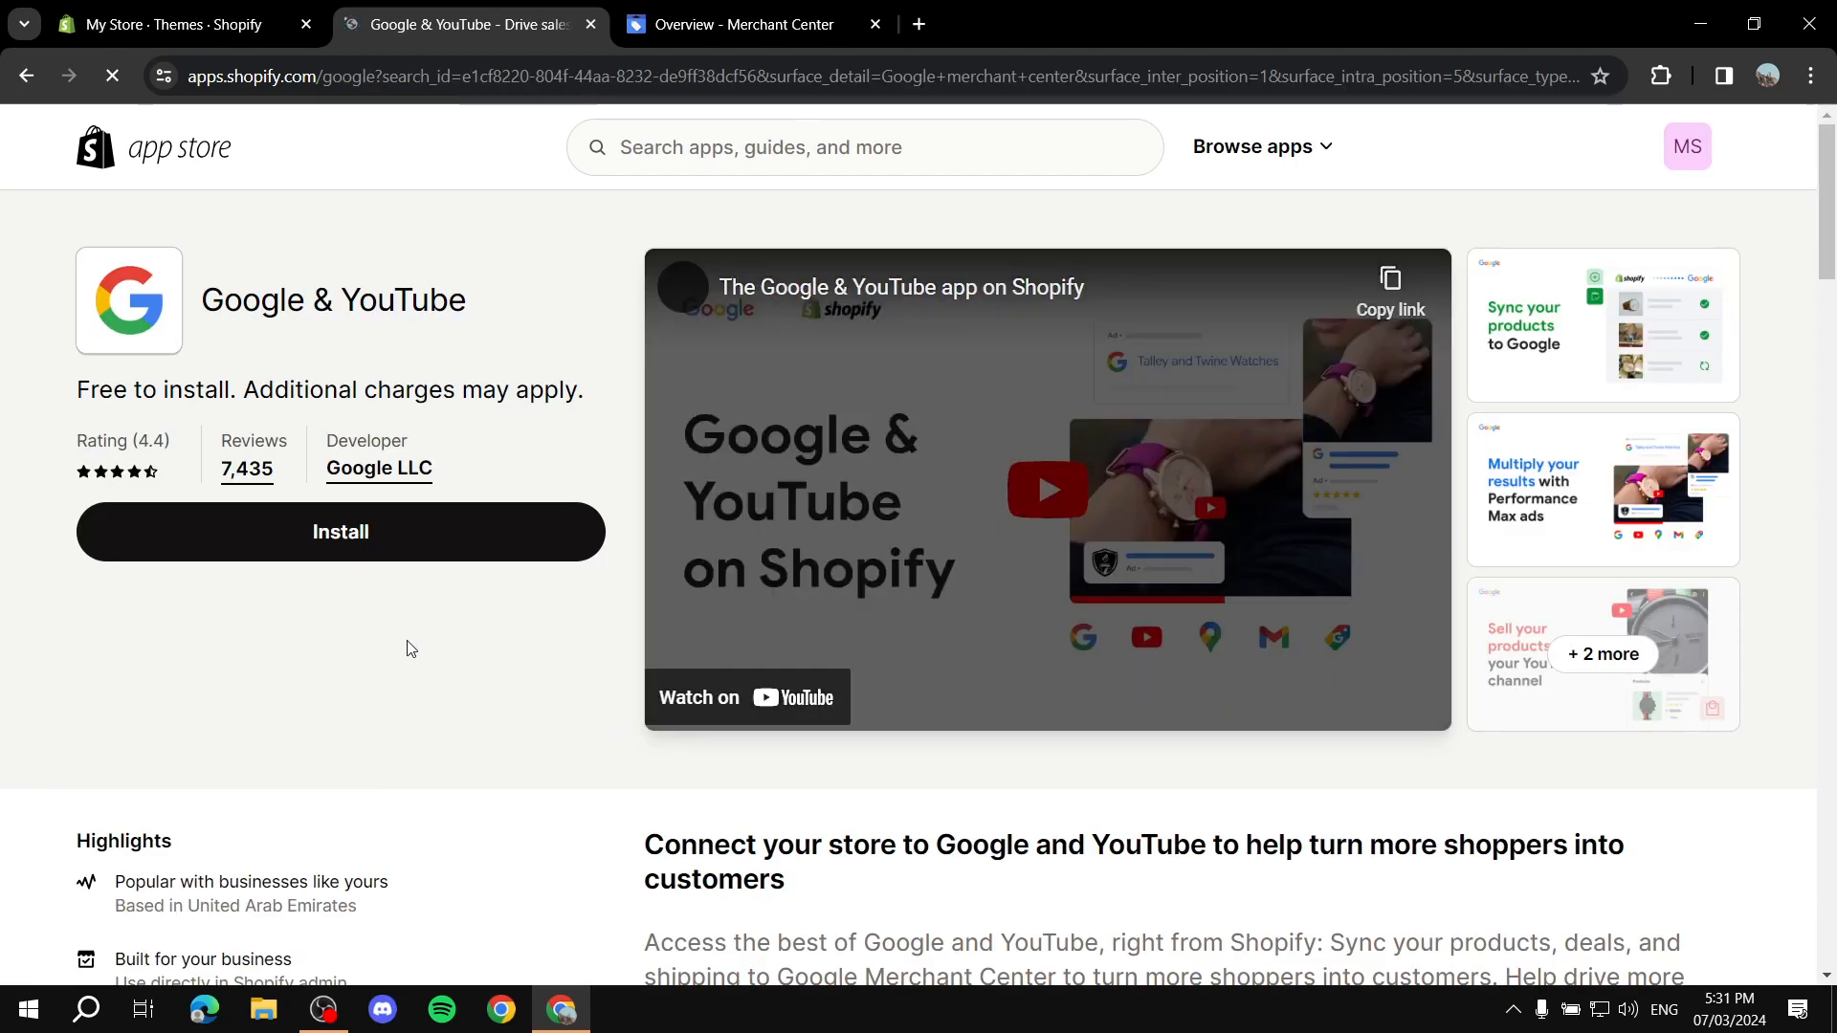
click(393, 529)
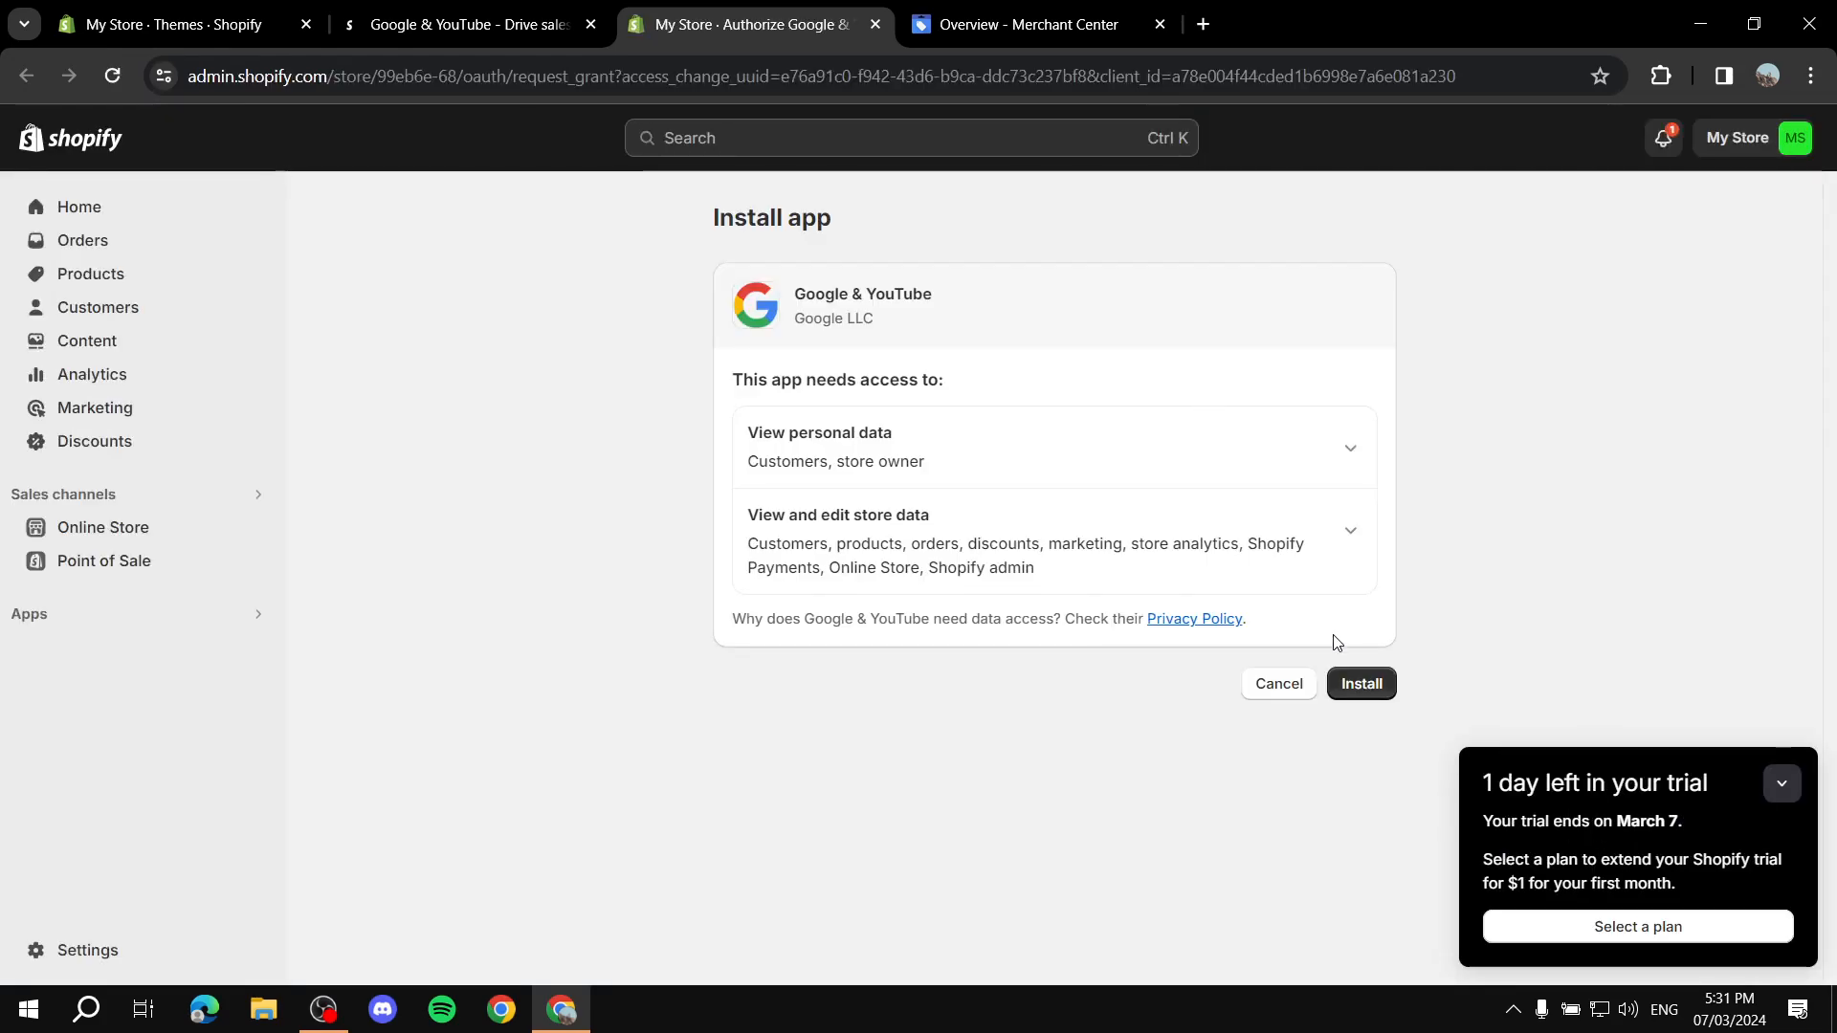
click(1761, 779)
click(1375, 689)
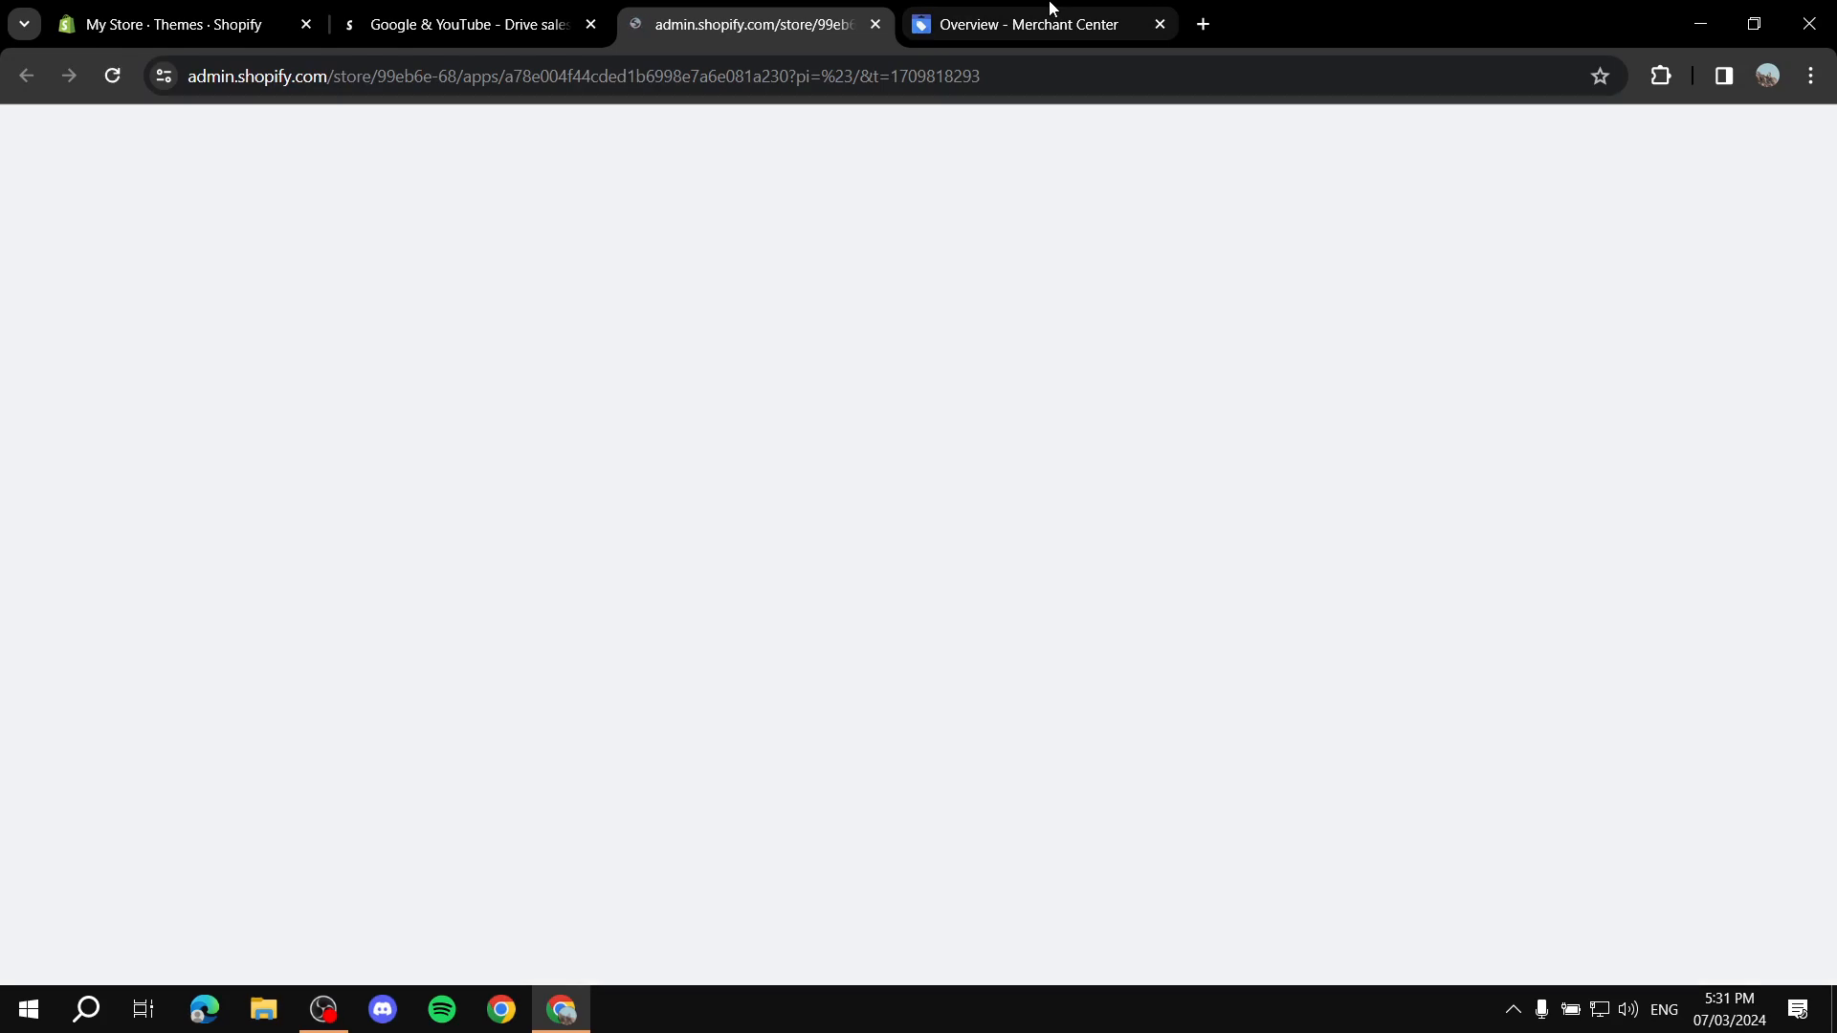
click(1014, 21)
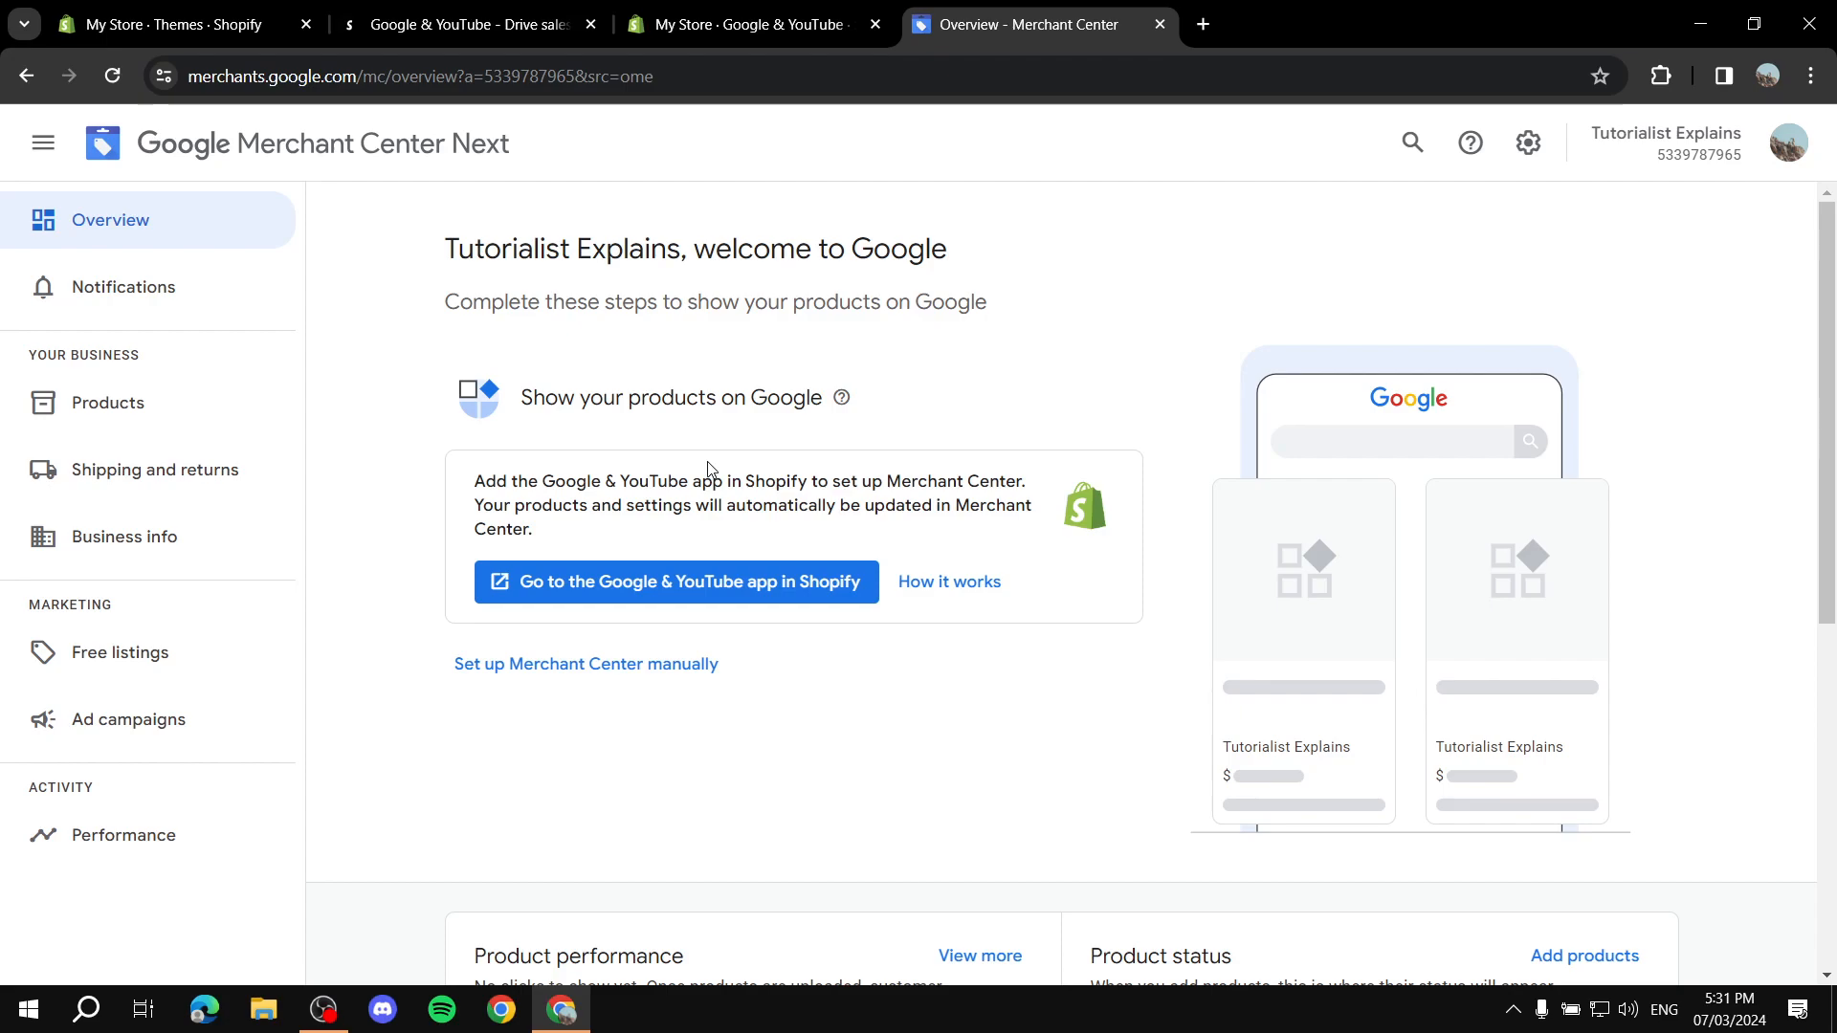
click(478, 24)
click(708, 10)
click(473, 9)
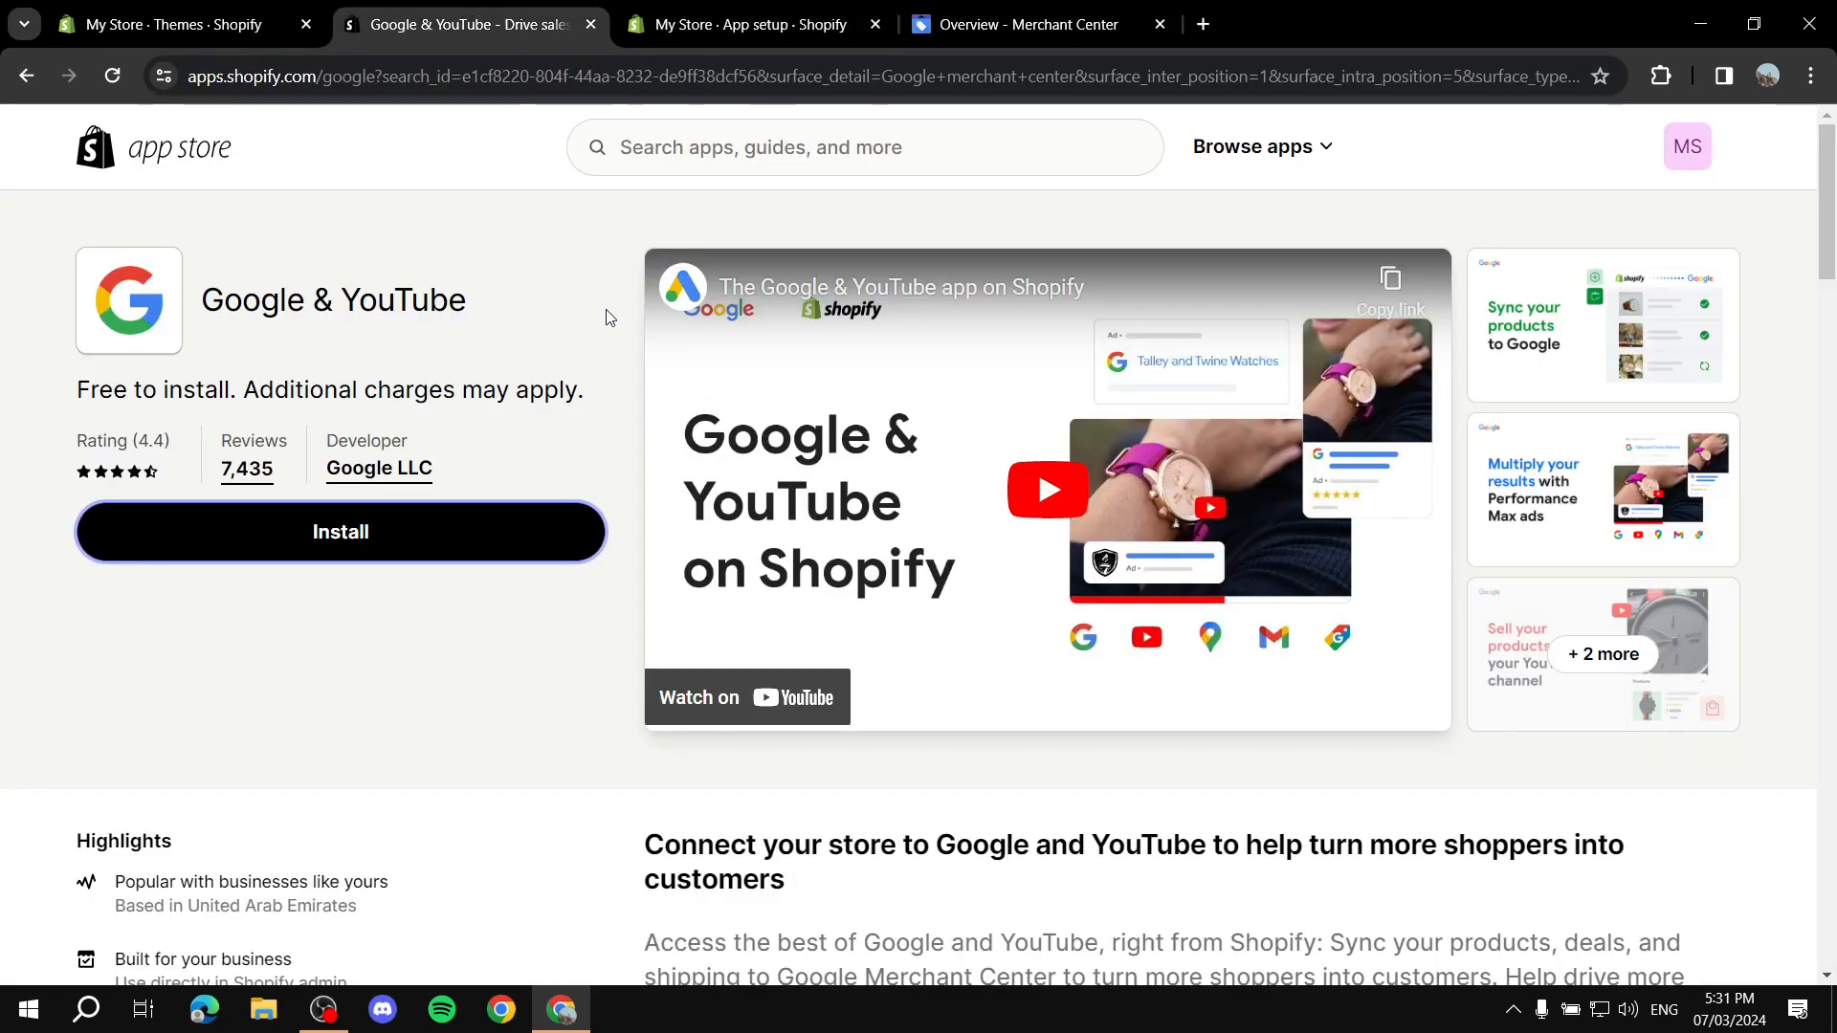
Step: Return to the Google & YouTube app setup, collapse the trial notice, and start connecting a Google account
click(833, 12)
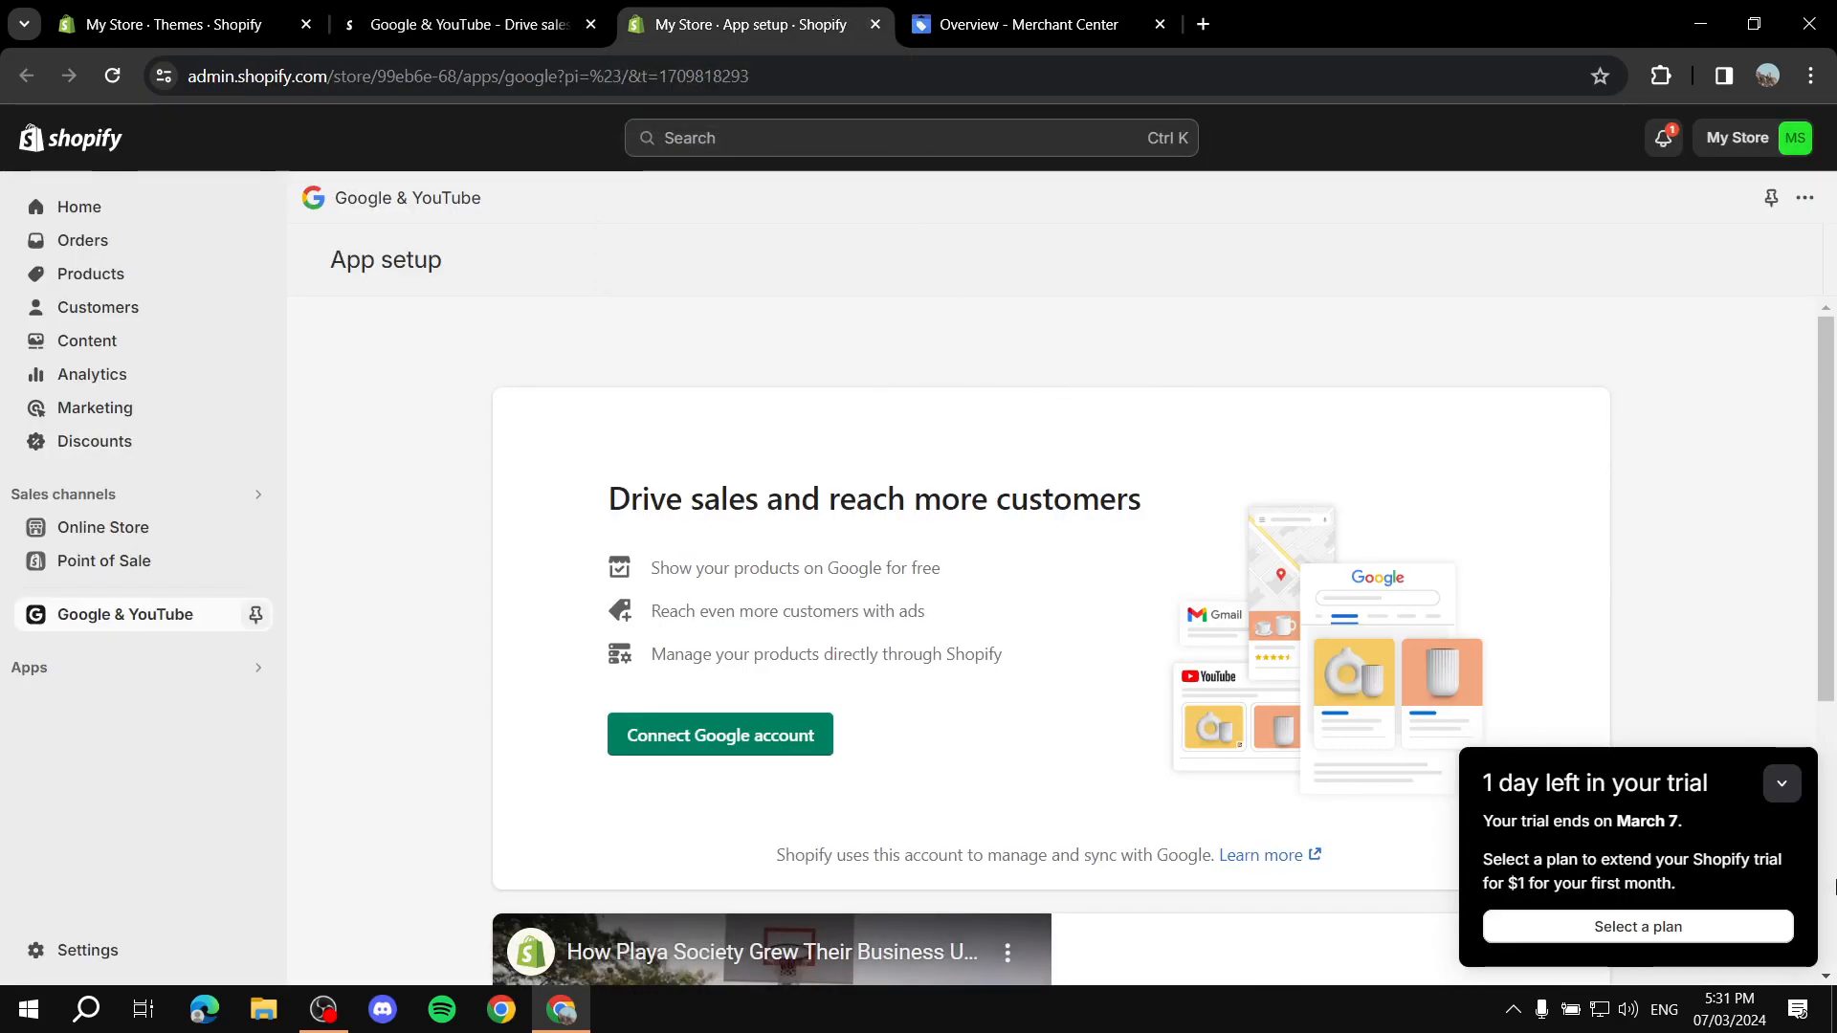
click(1781, 779)
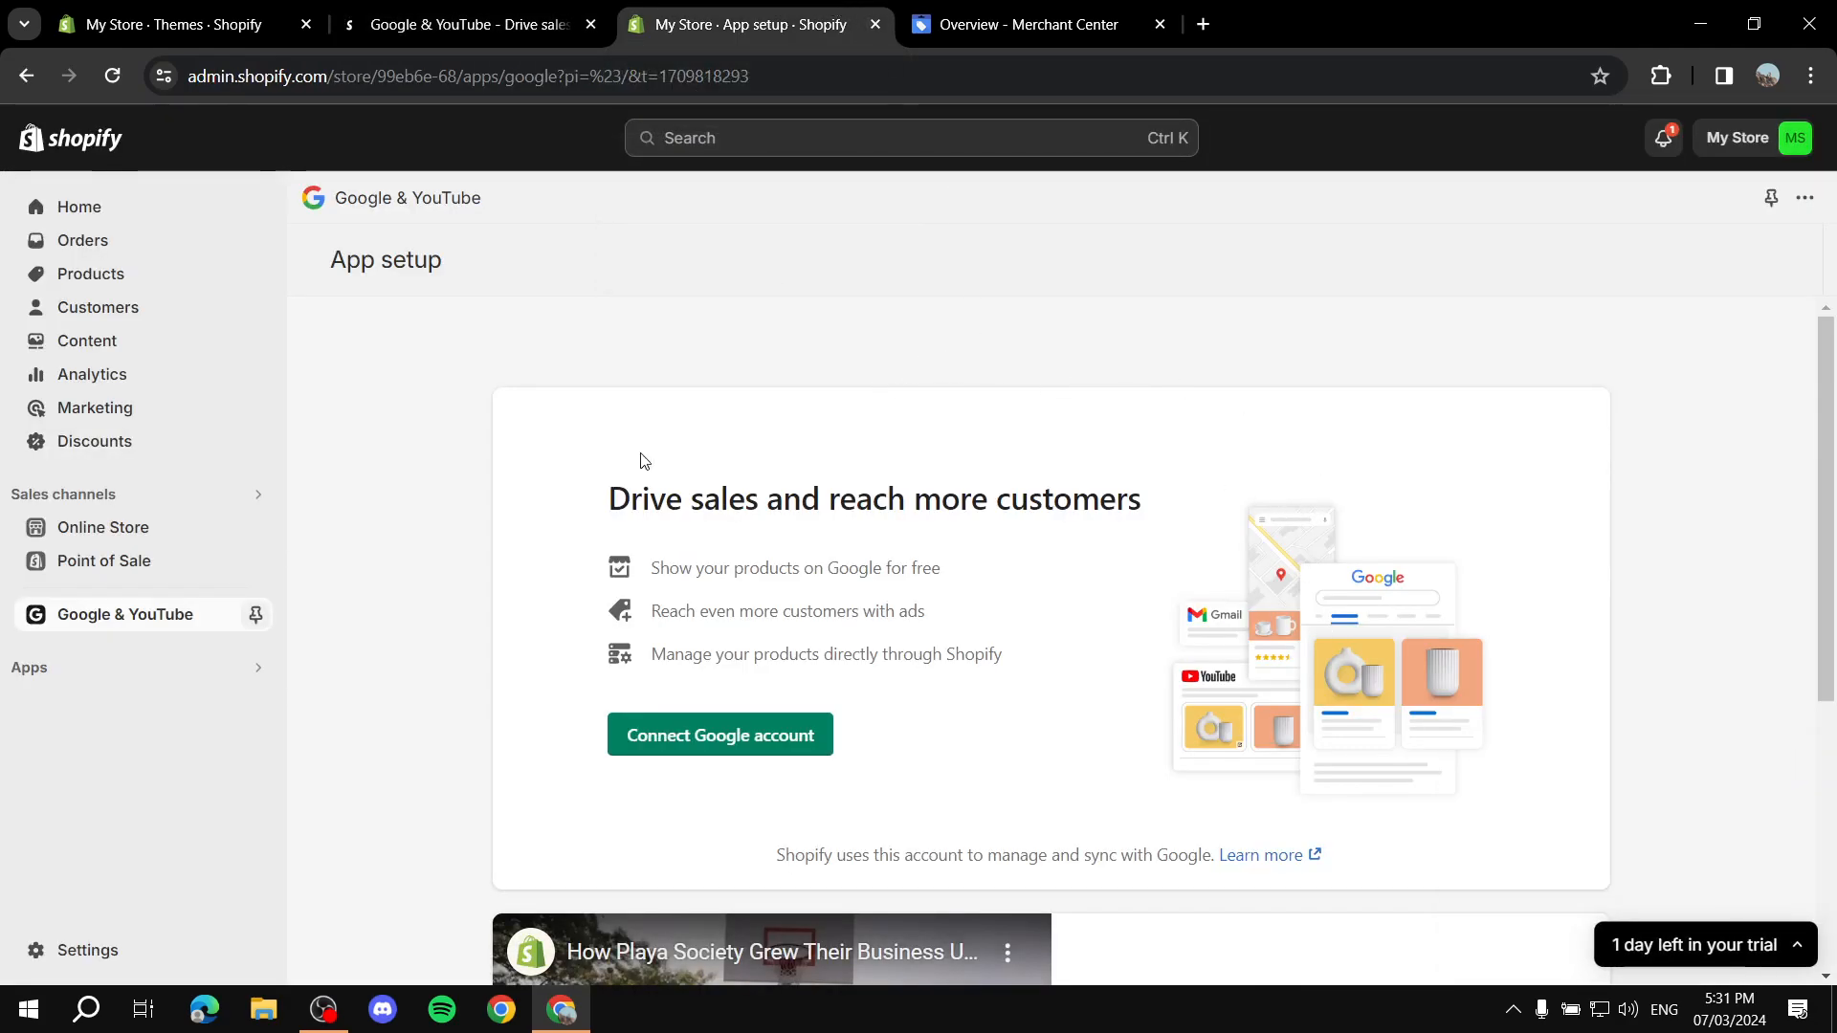
scroll(748, 557, down, 2)
scroll(954, 636, up, 2)
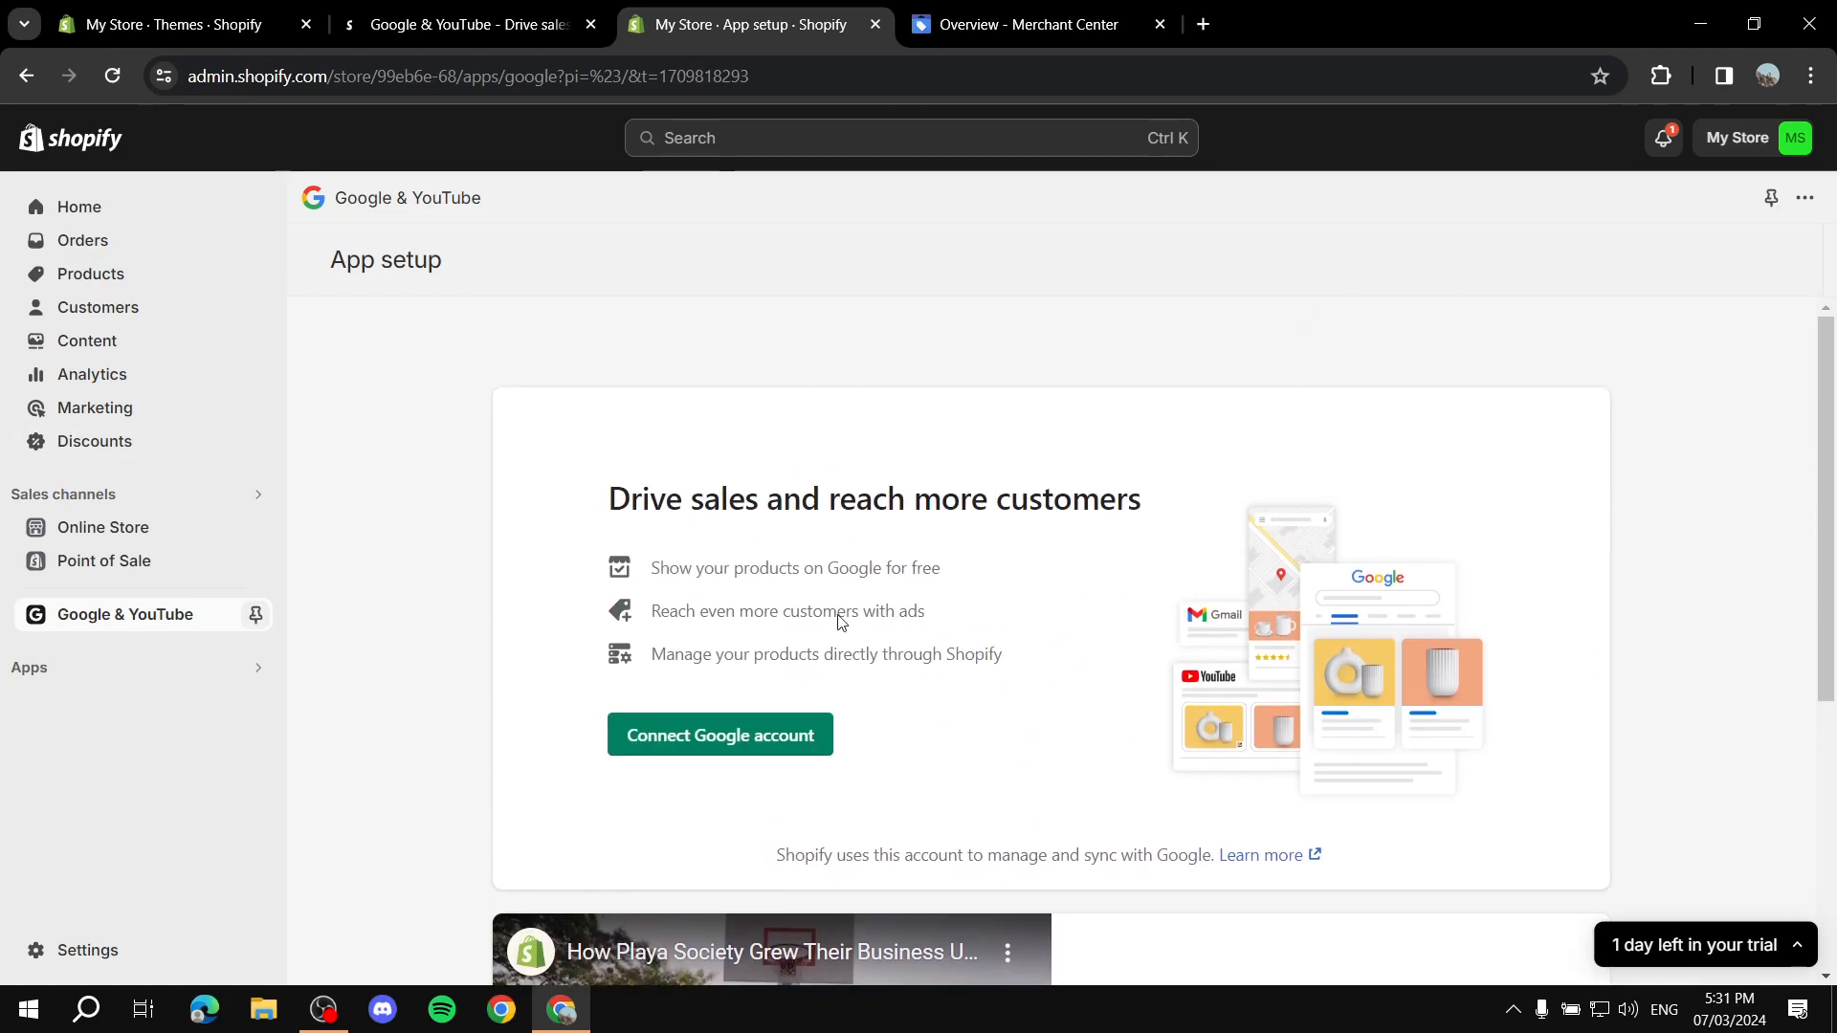
click(123, 617)
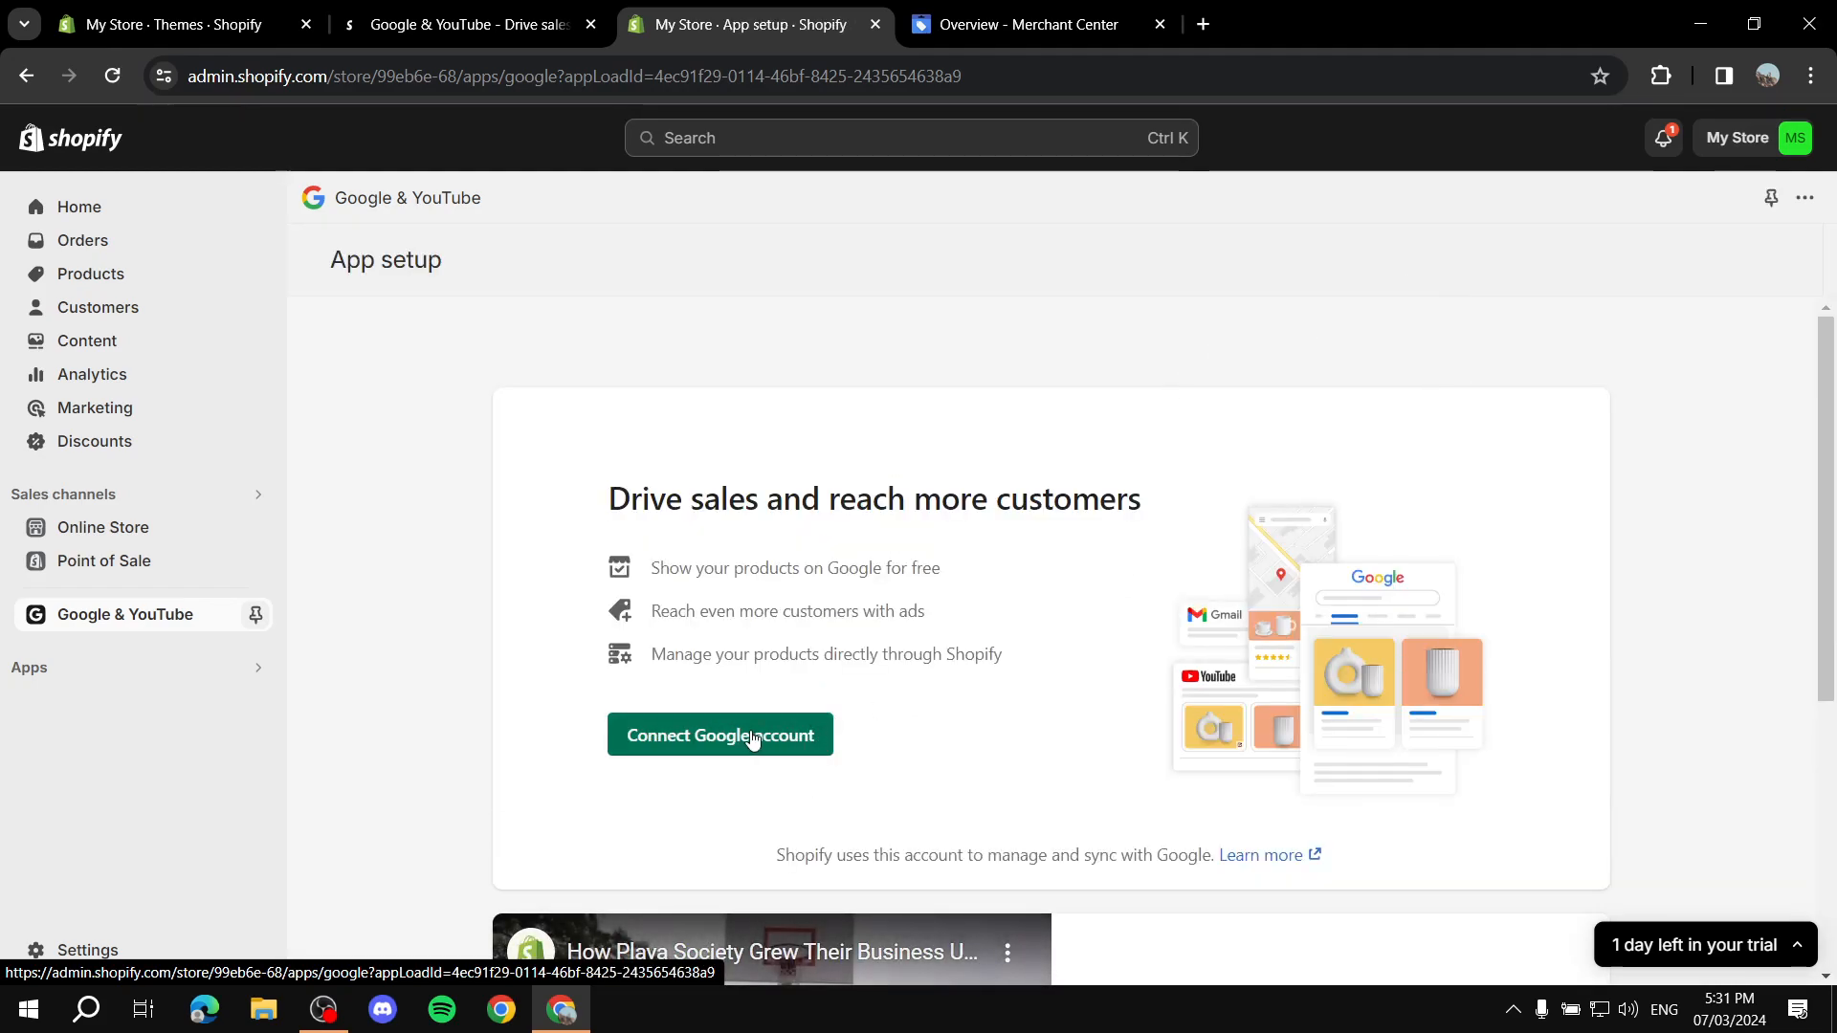
click(773, 734)
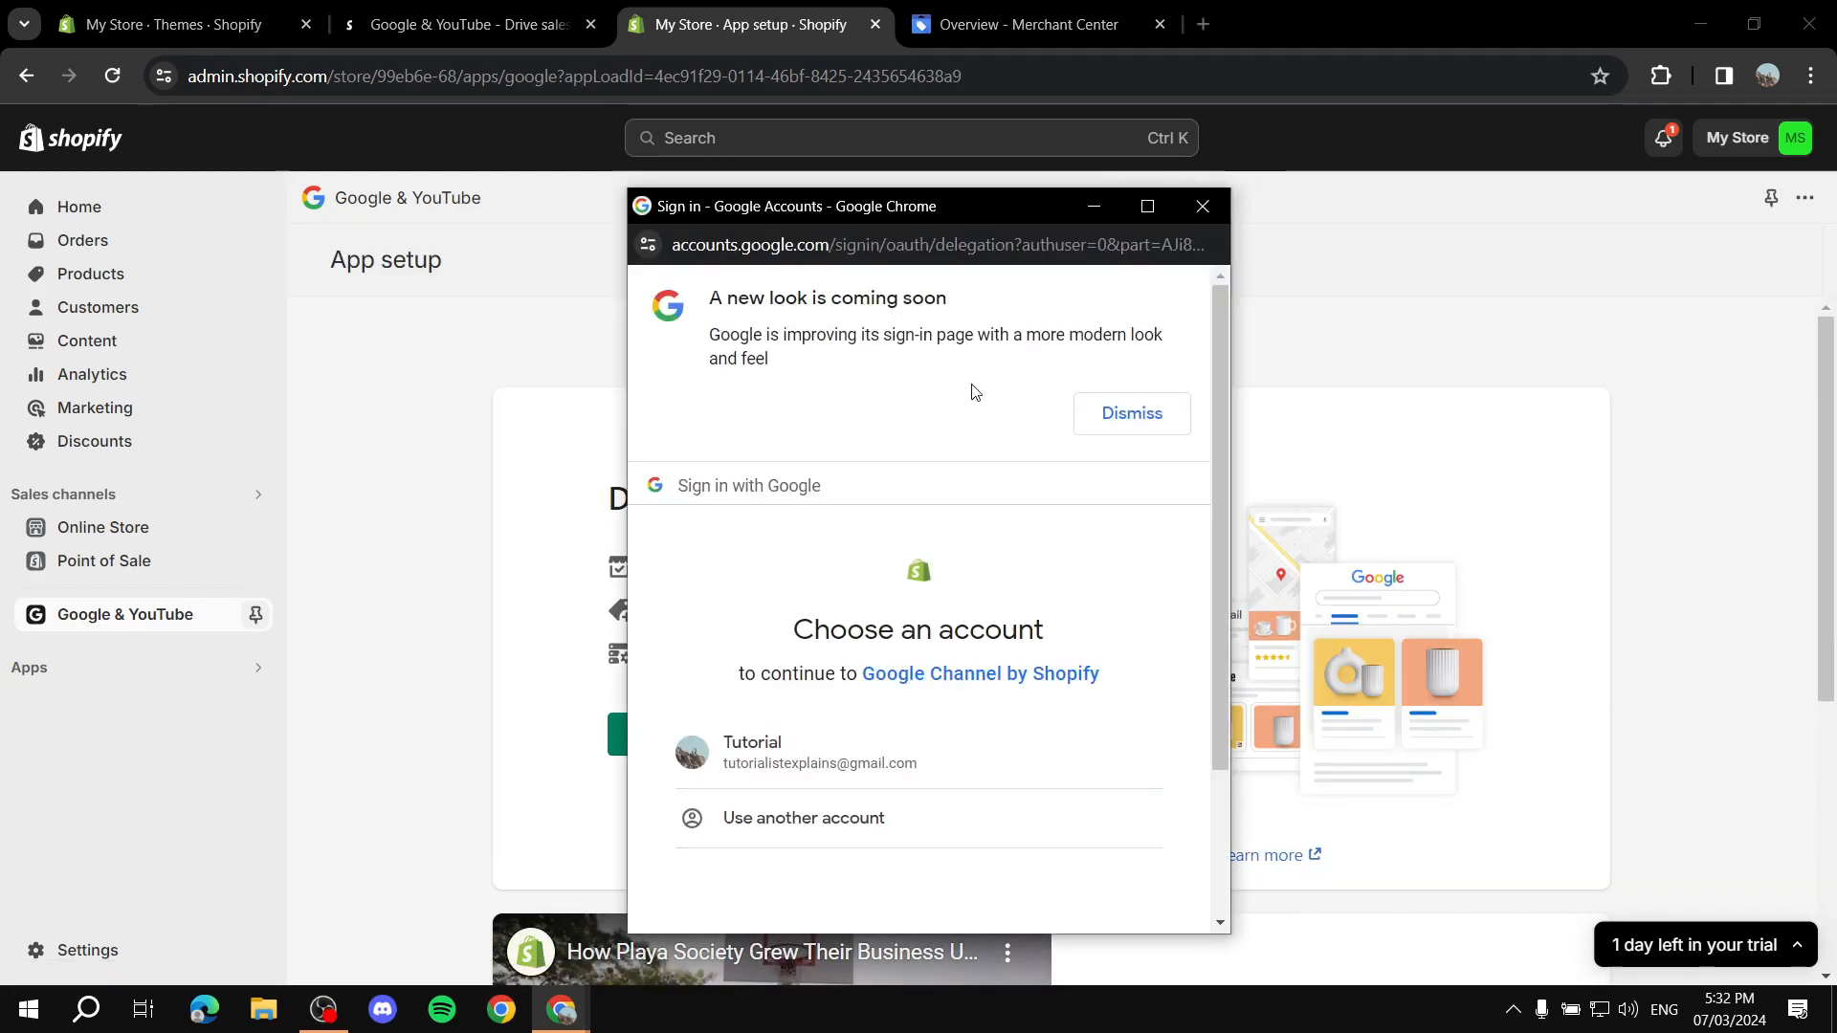
drag(948, 211, 1317, 203)
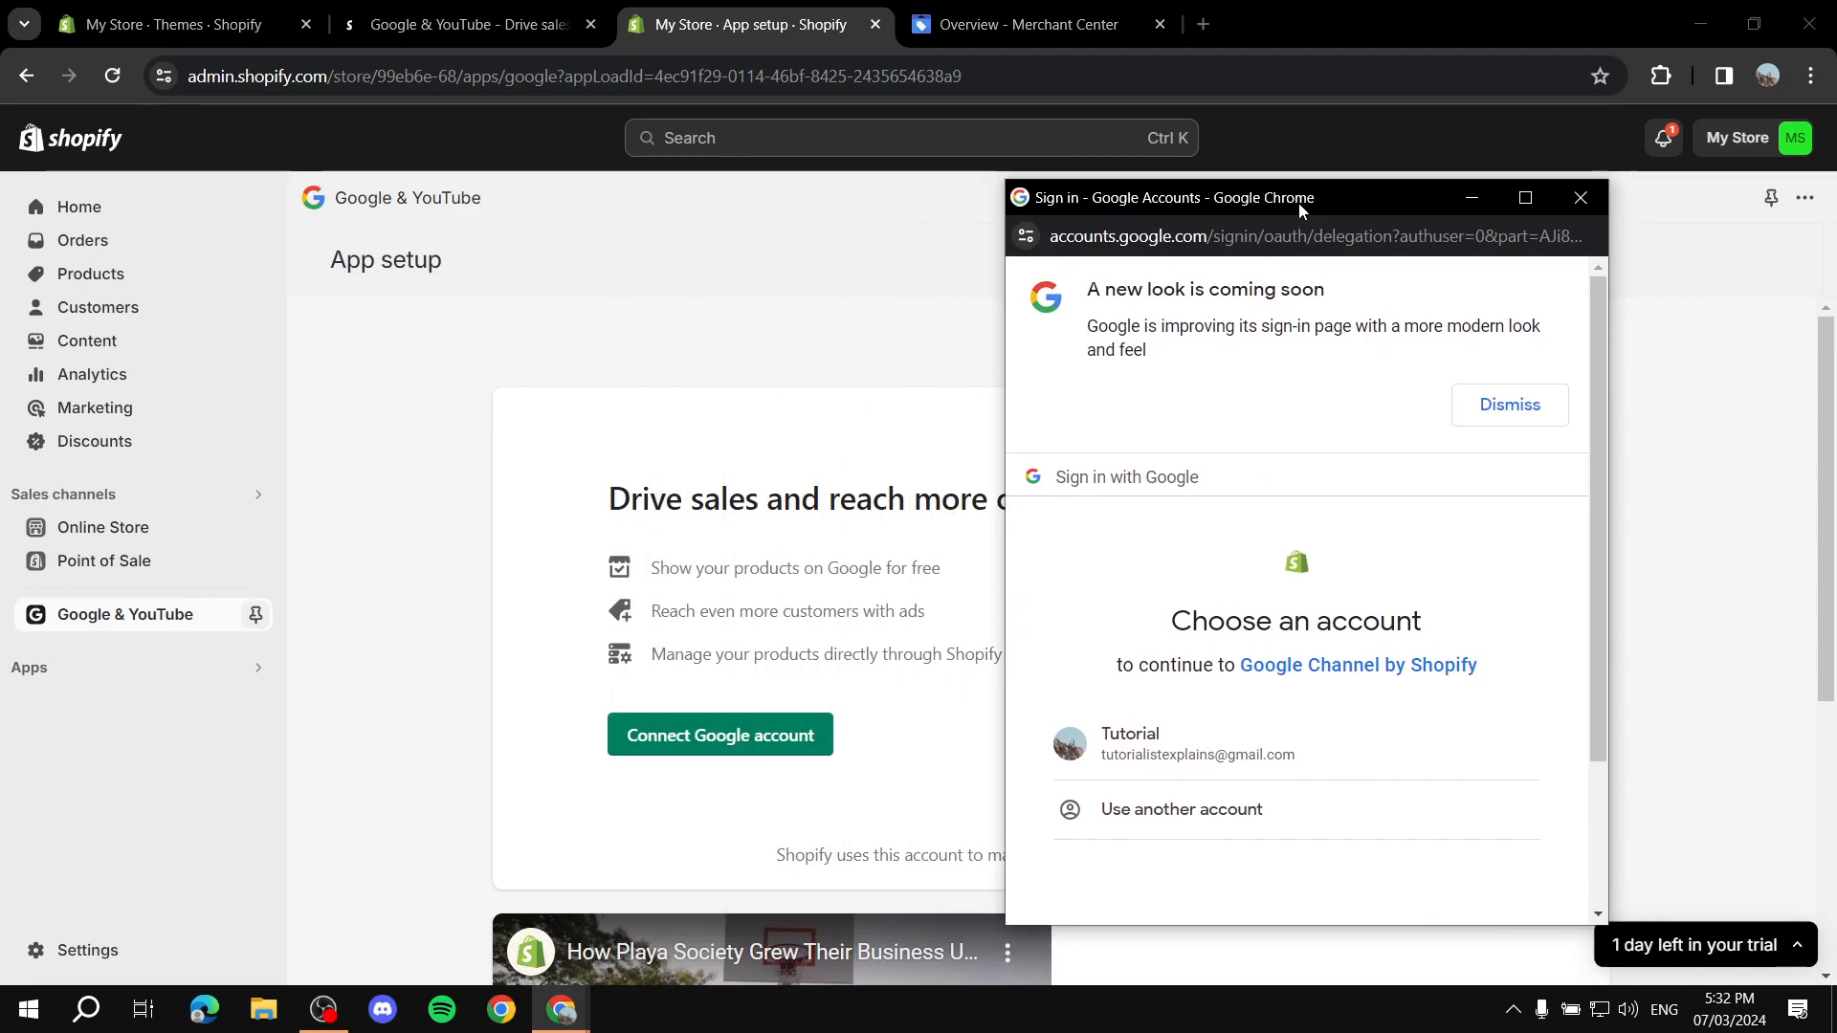
click(1026, 9)
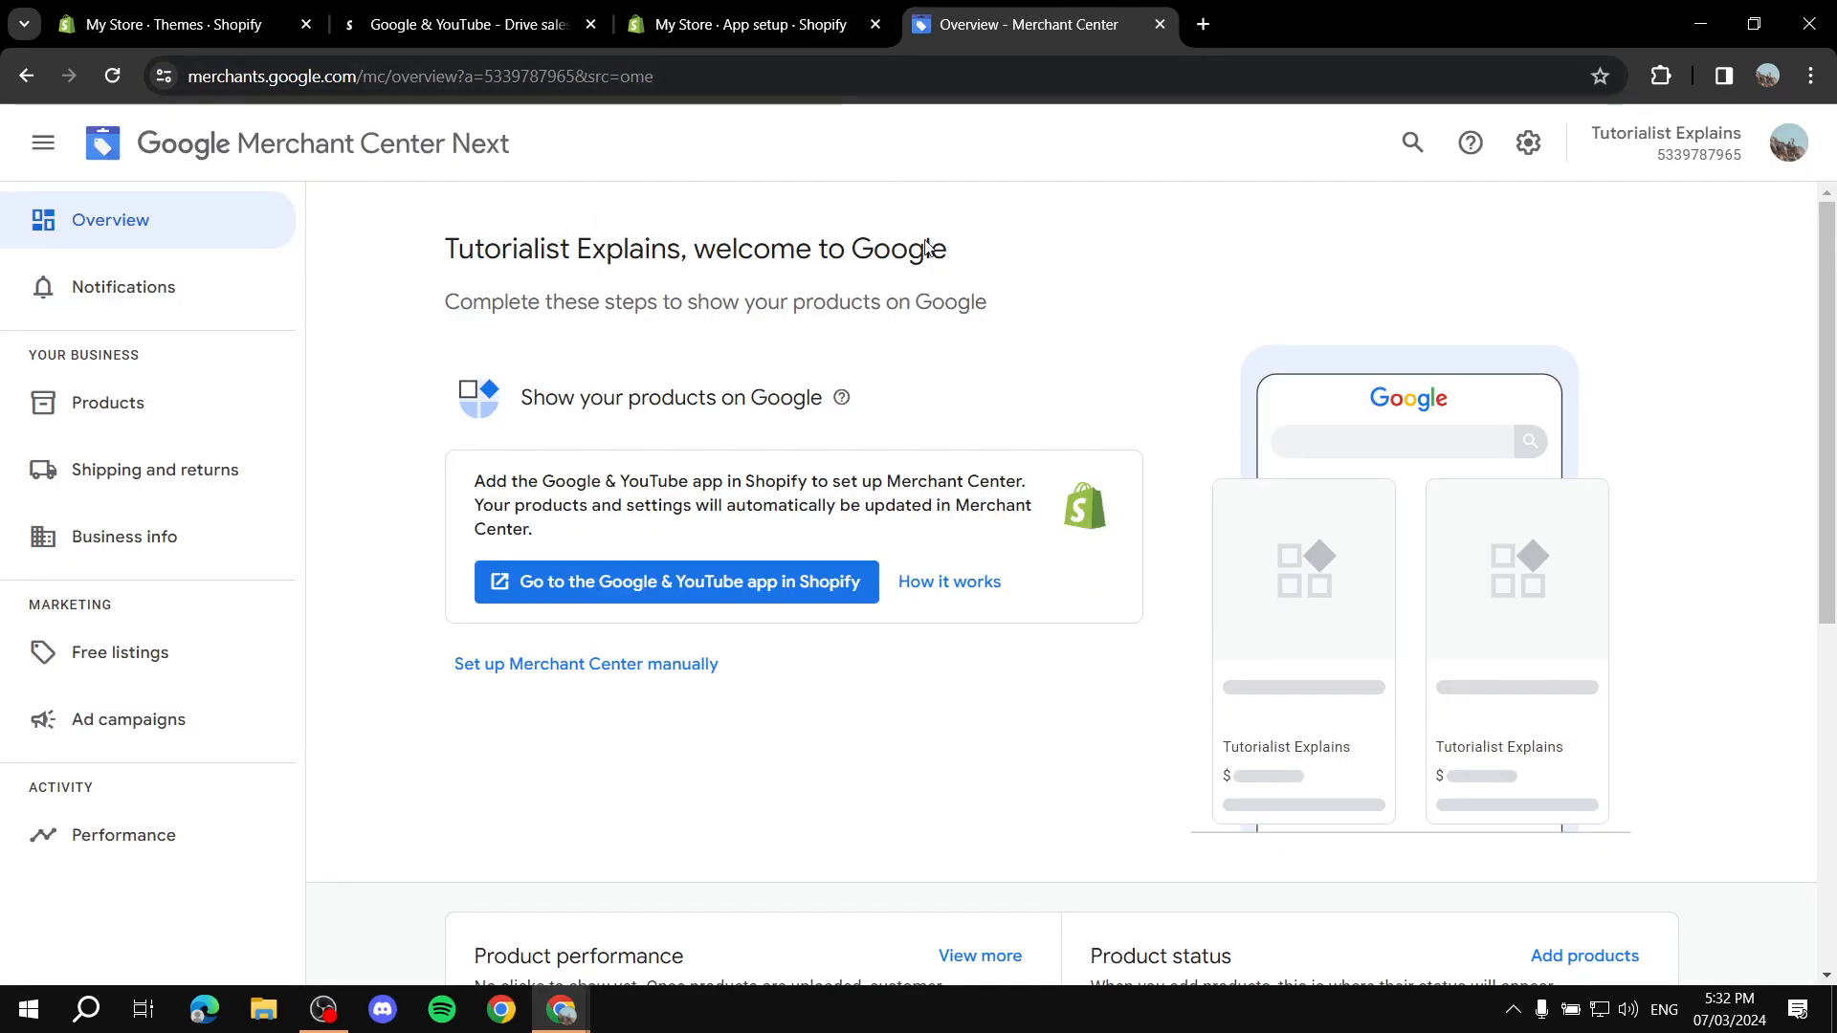
click(757, 11)
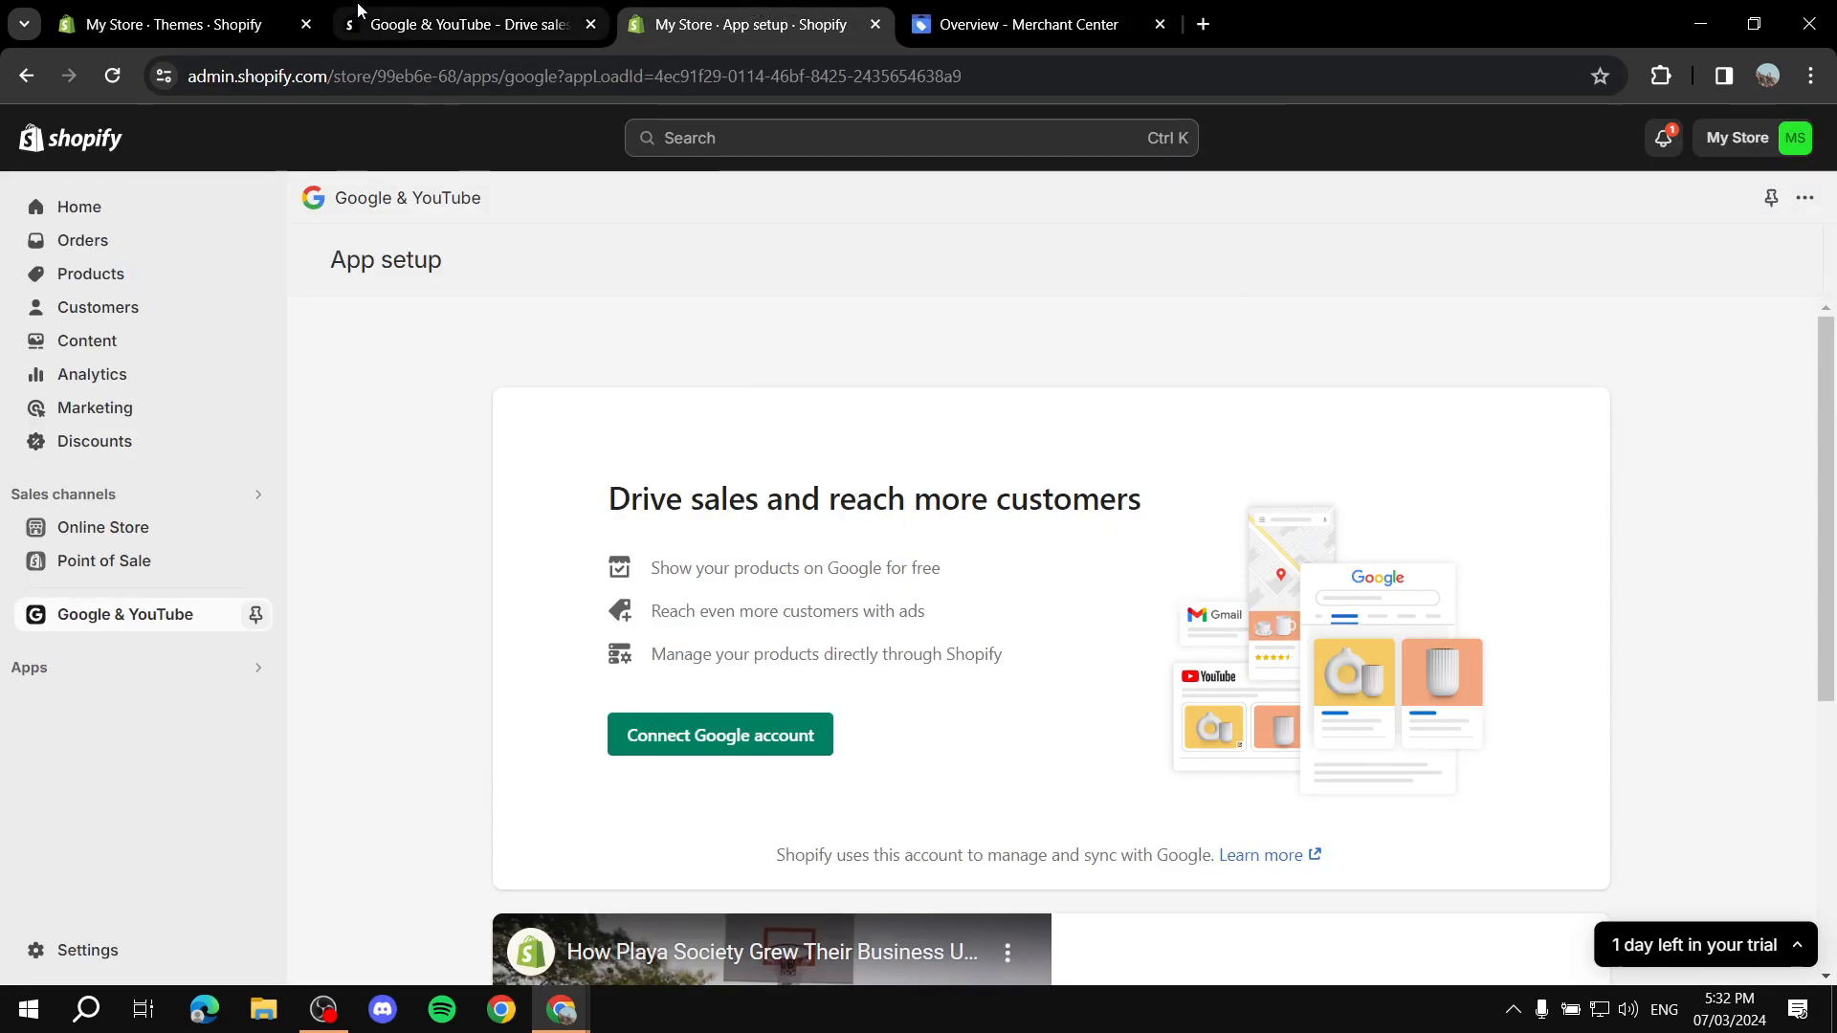
click(459, 21)
click(249, 21)
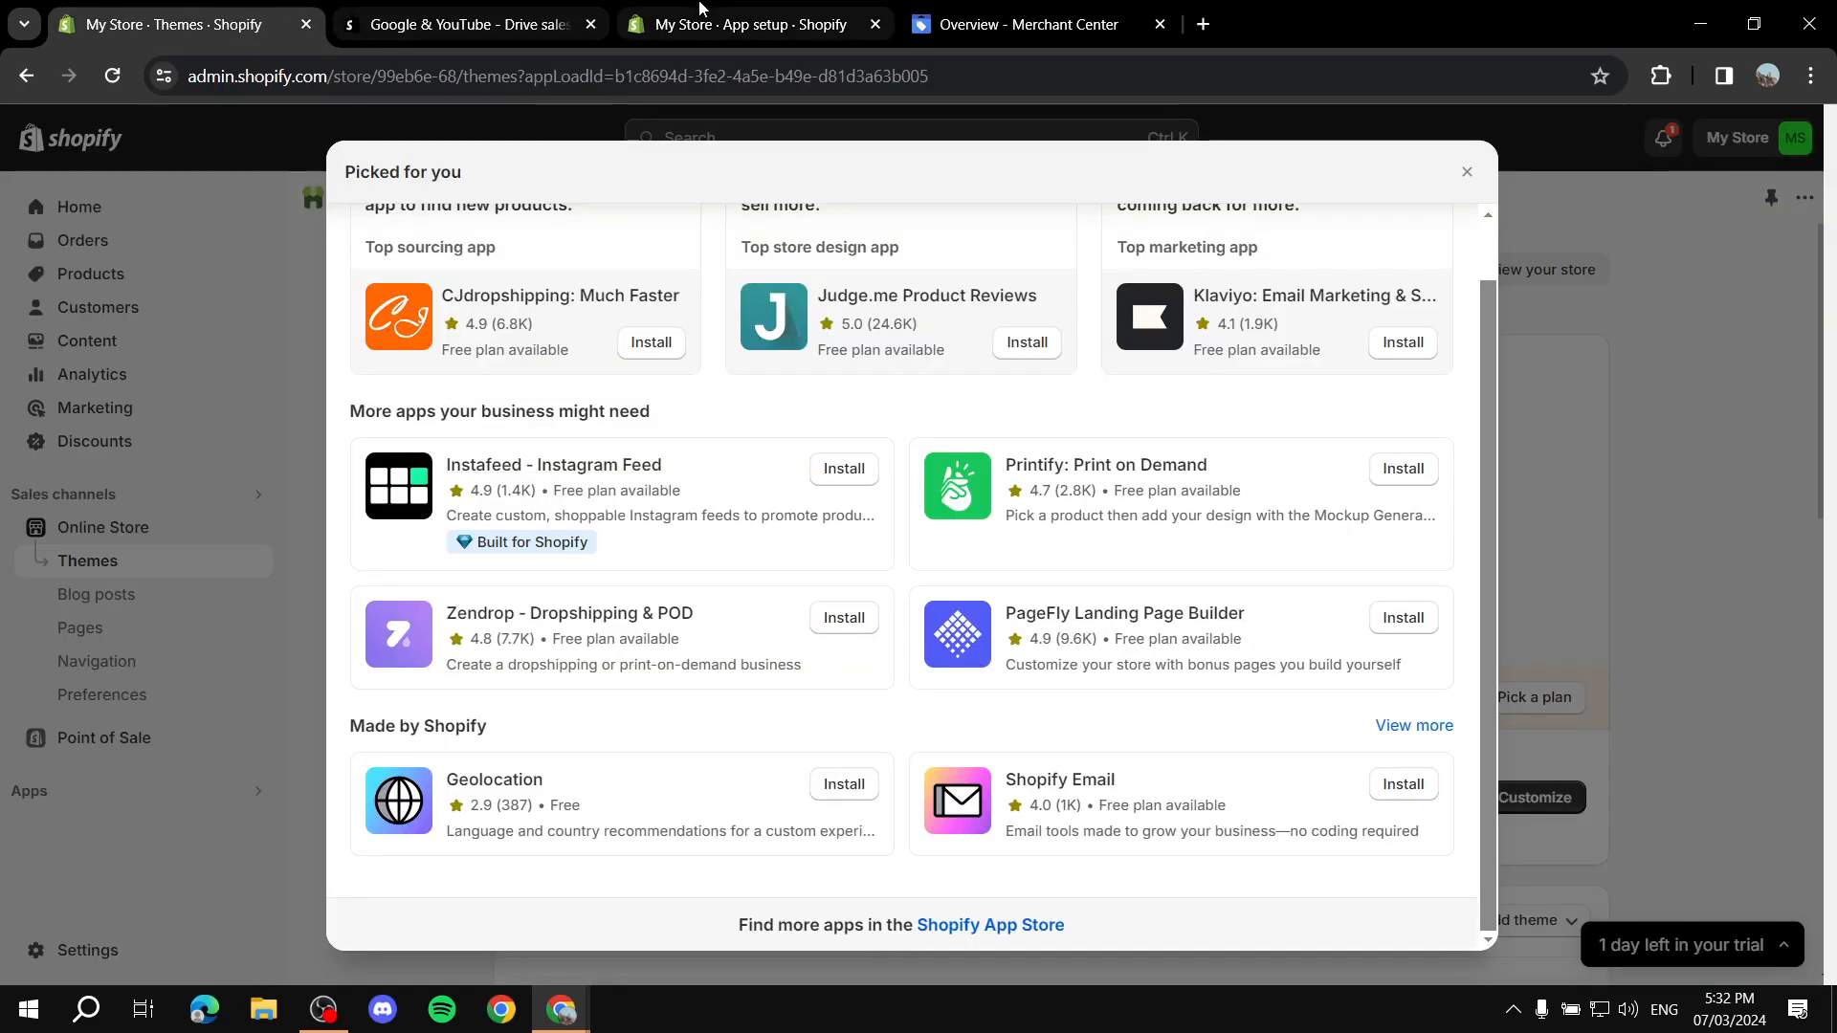
click(737, 23)
Step: Bring back the Google sign-in window, choose the listed account, and authorize Google Channel by Shopify
mouse_move(566, 1016)
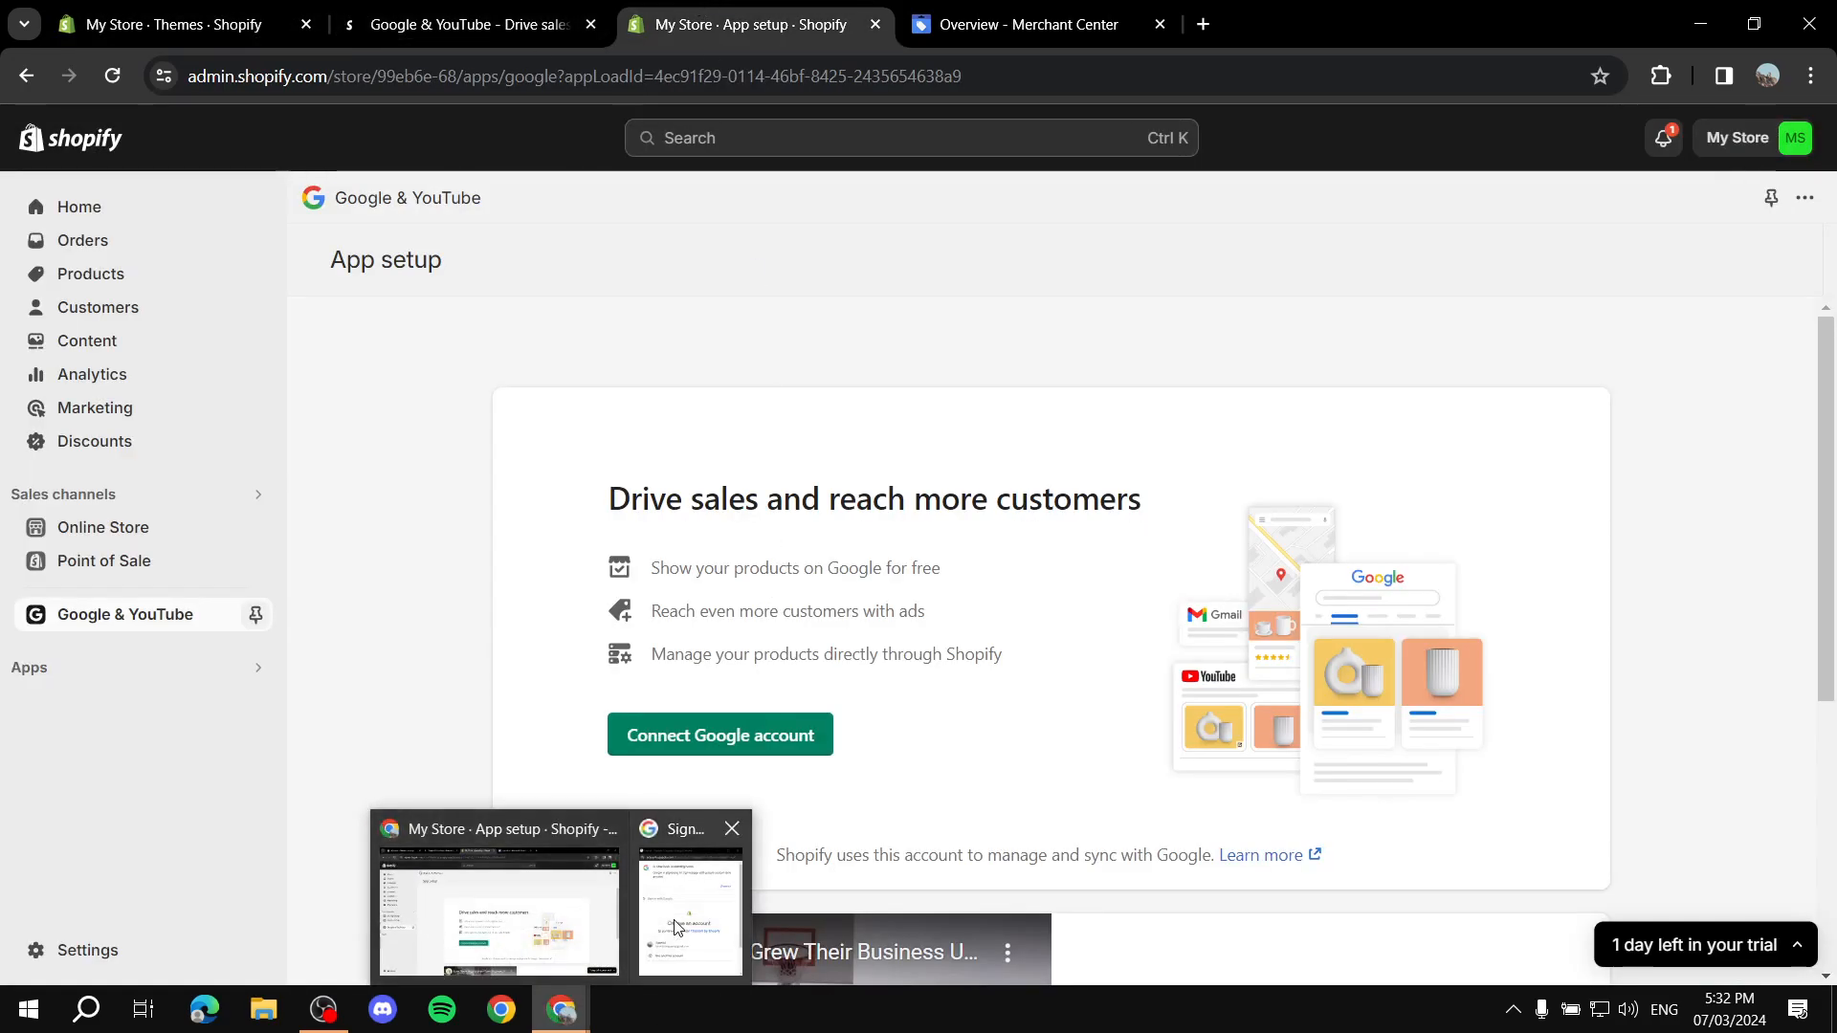
click(689, 899)
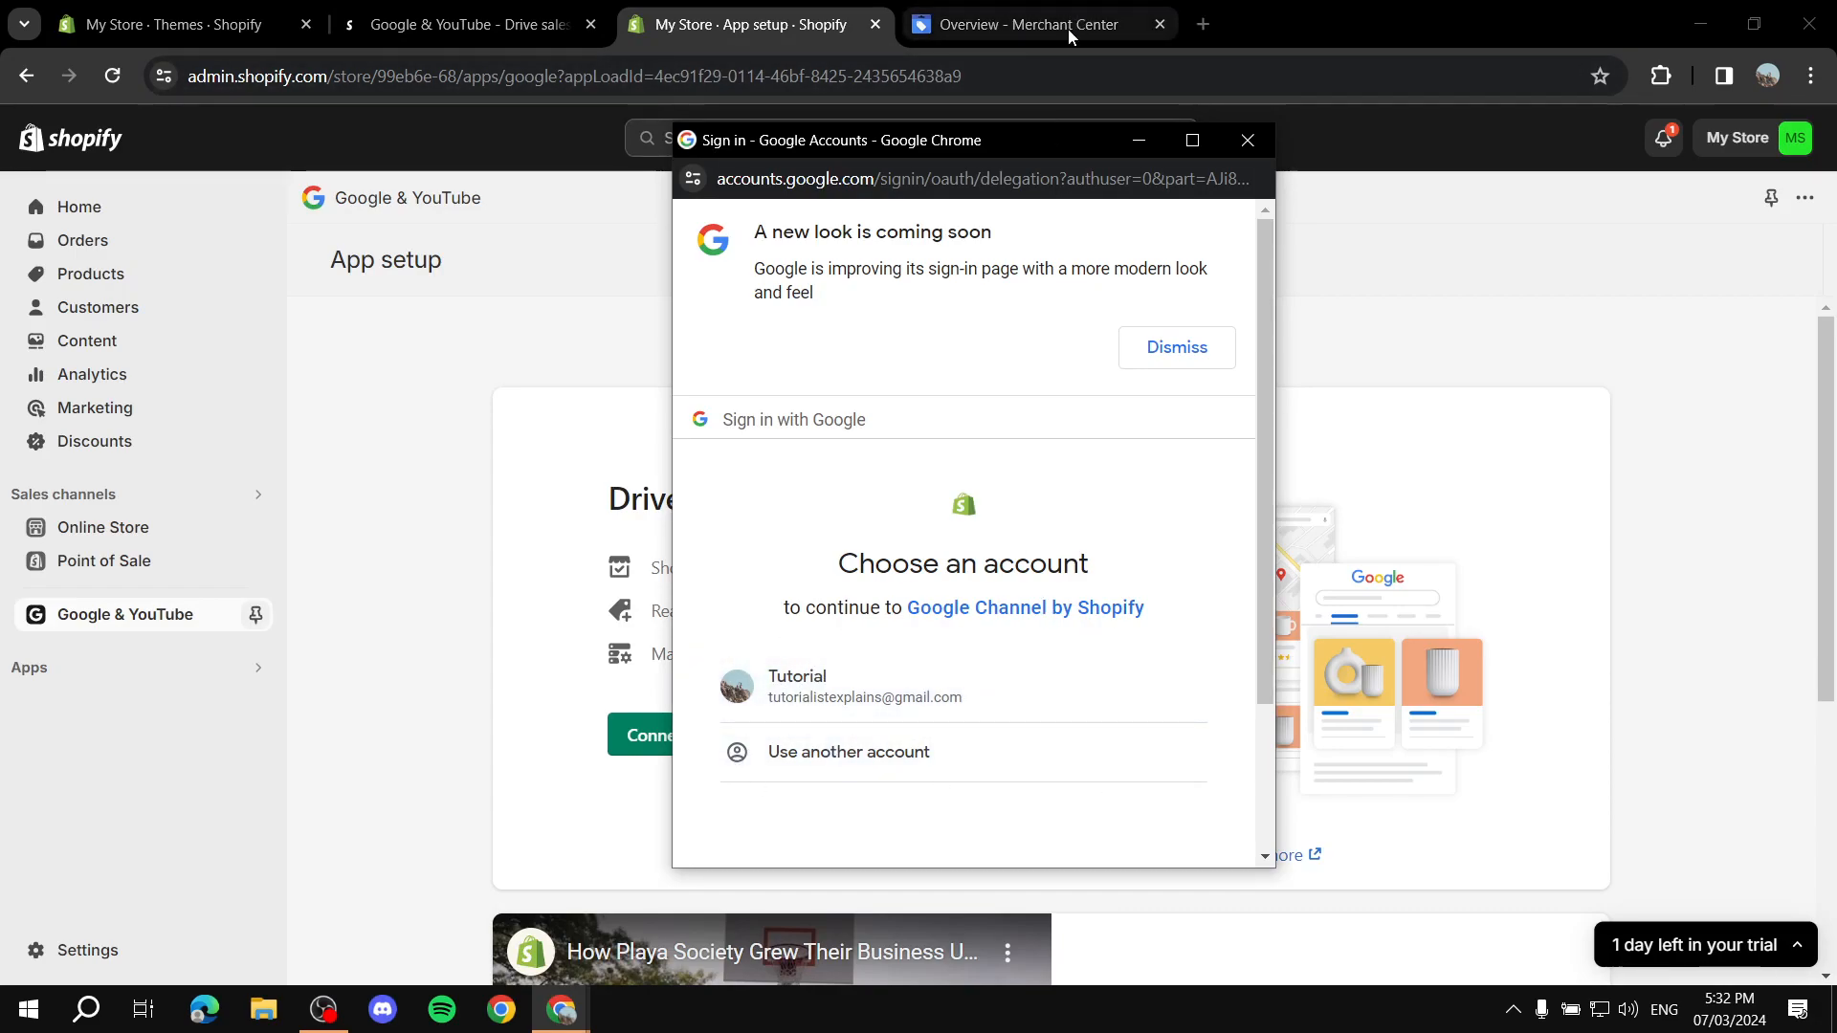
click(829, 685)
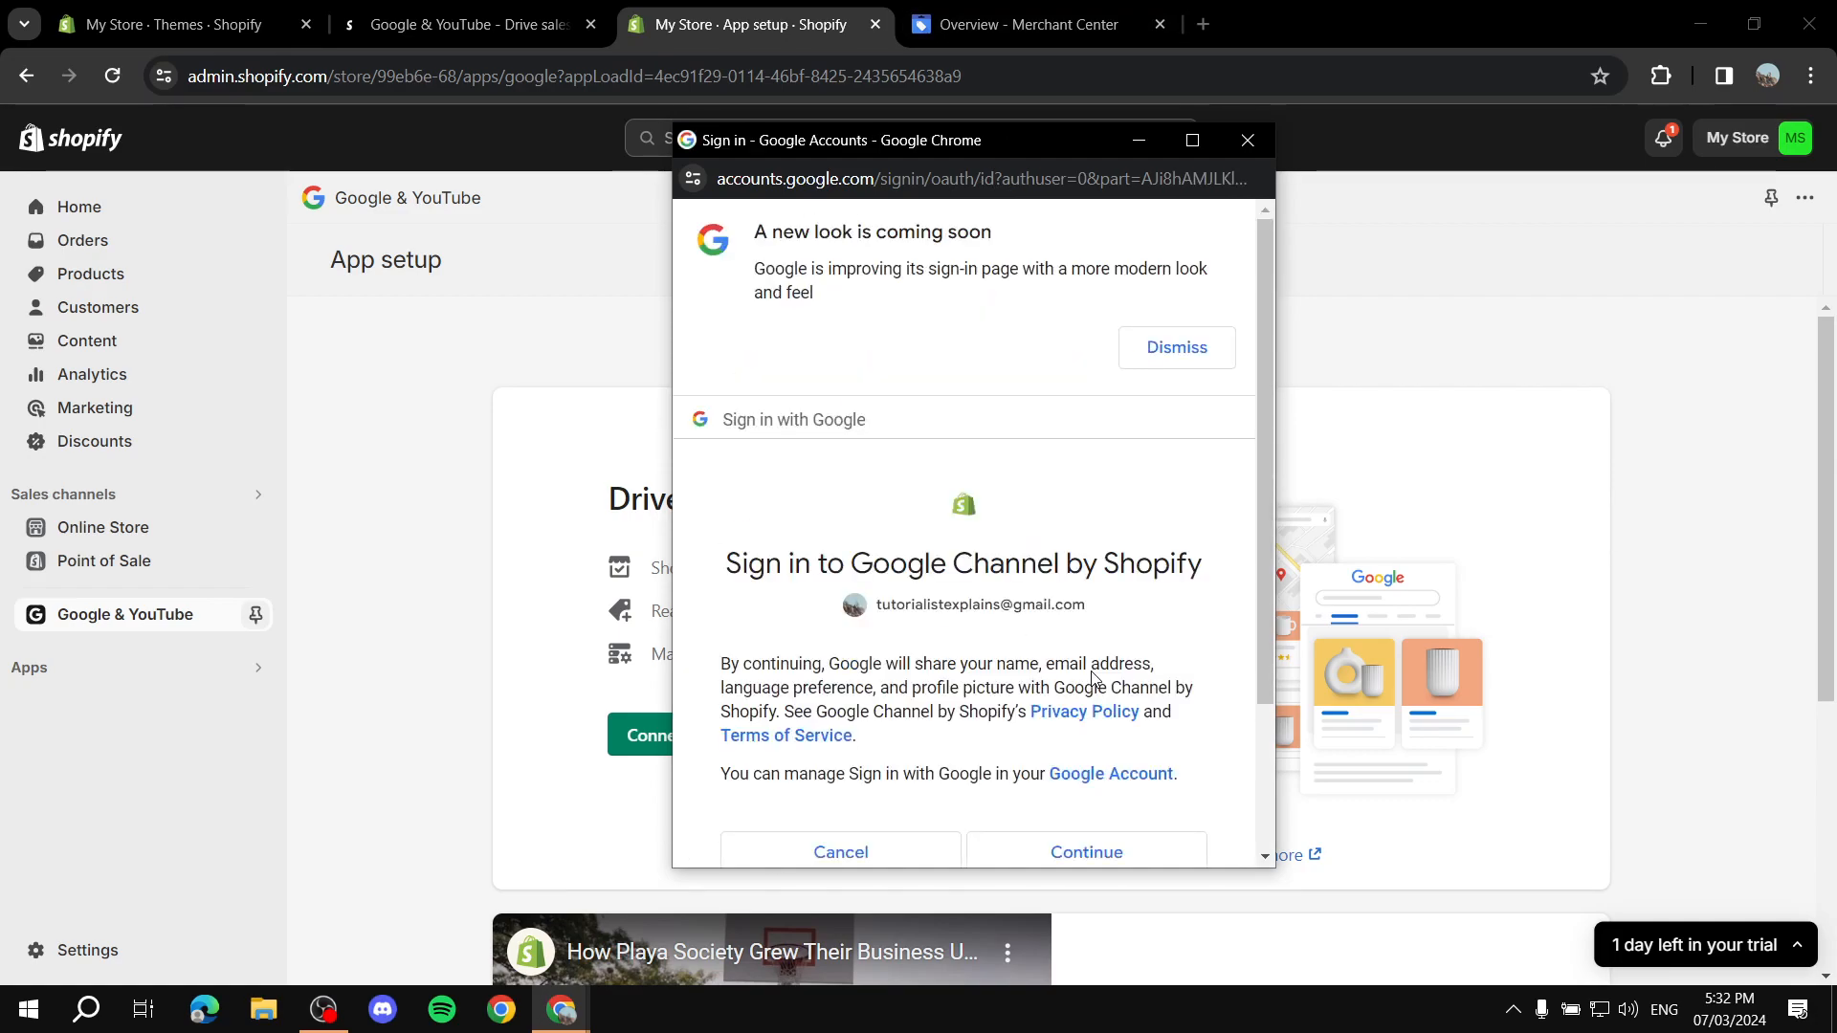
scroll(1105, 703, down, 3)
click(1087, 659)
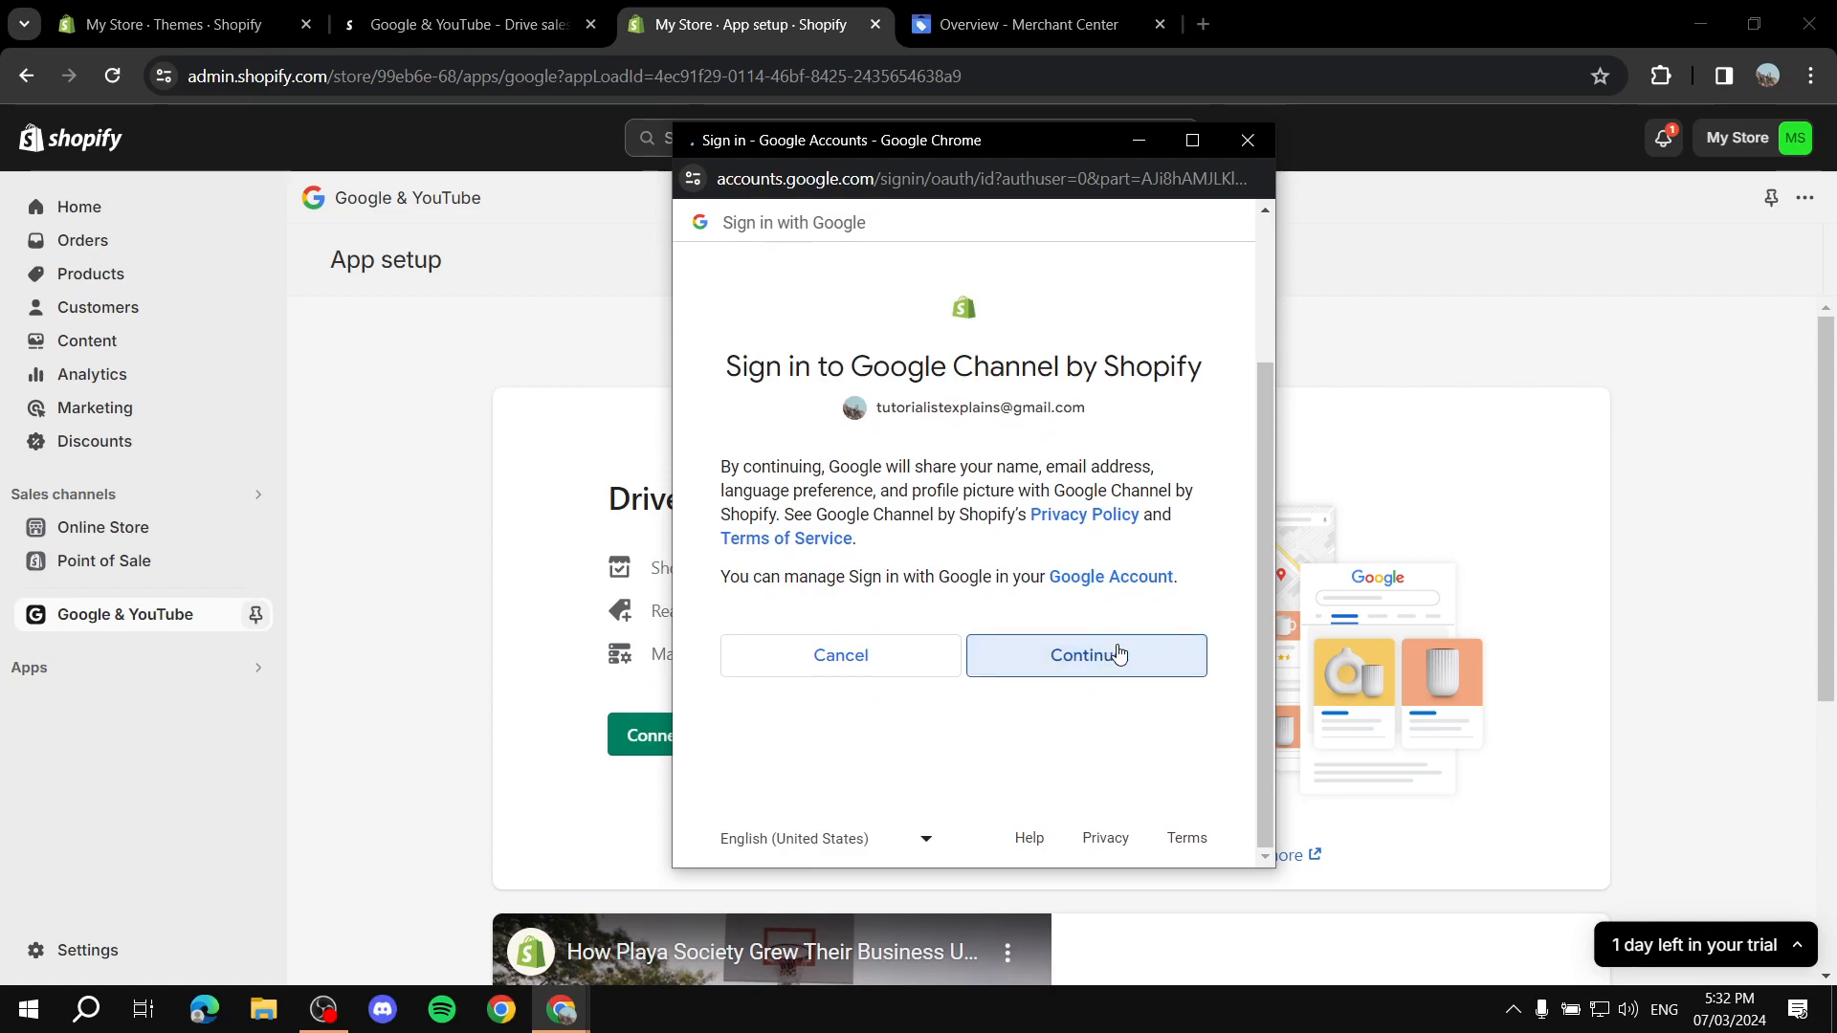
scroll(1088, 645, down, 10)
click(1100, 703)
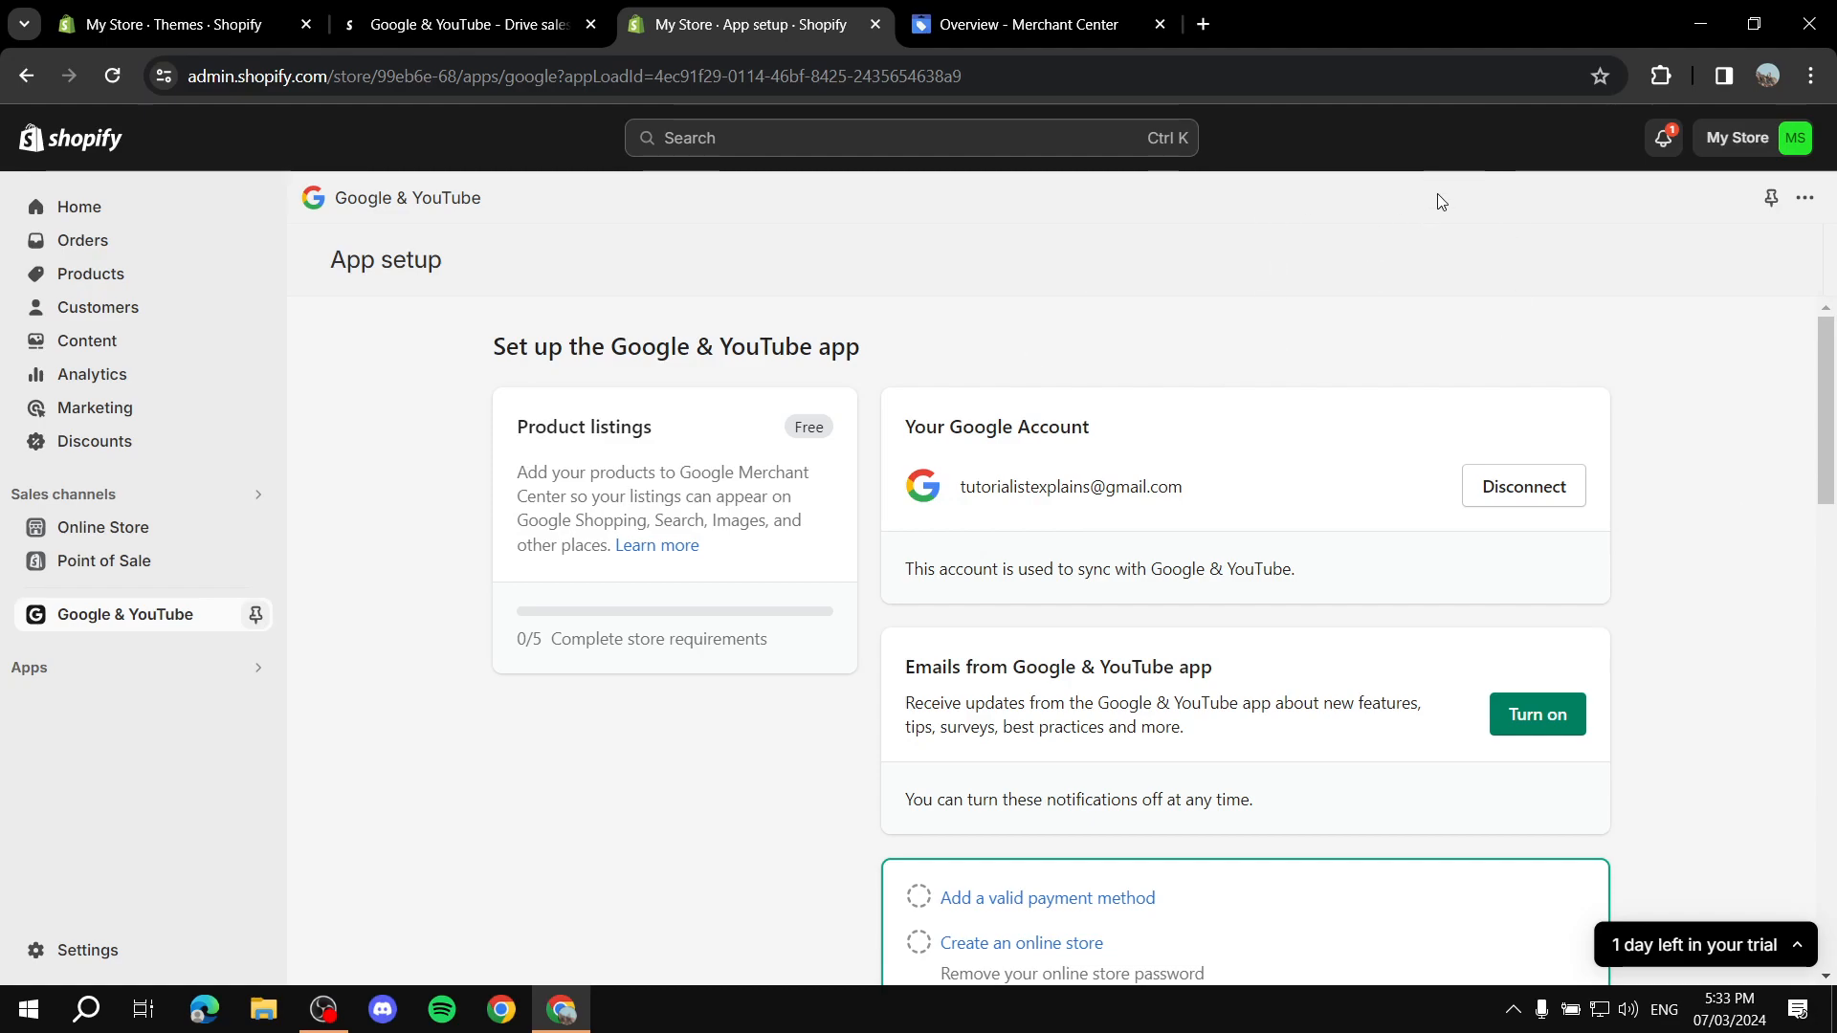
Step: Review the app setup checklist, open its payment method requirement, and look through the store's payment settings before closing them
scroll(1152, 415, down, 4)
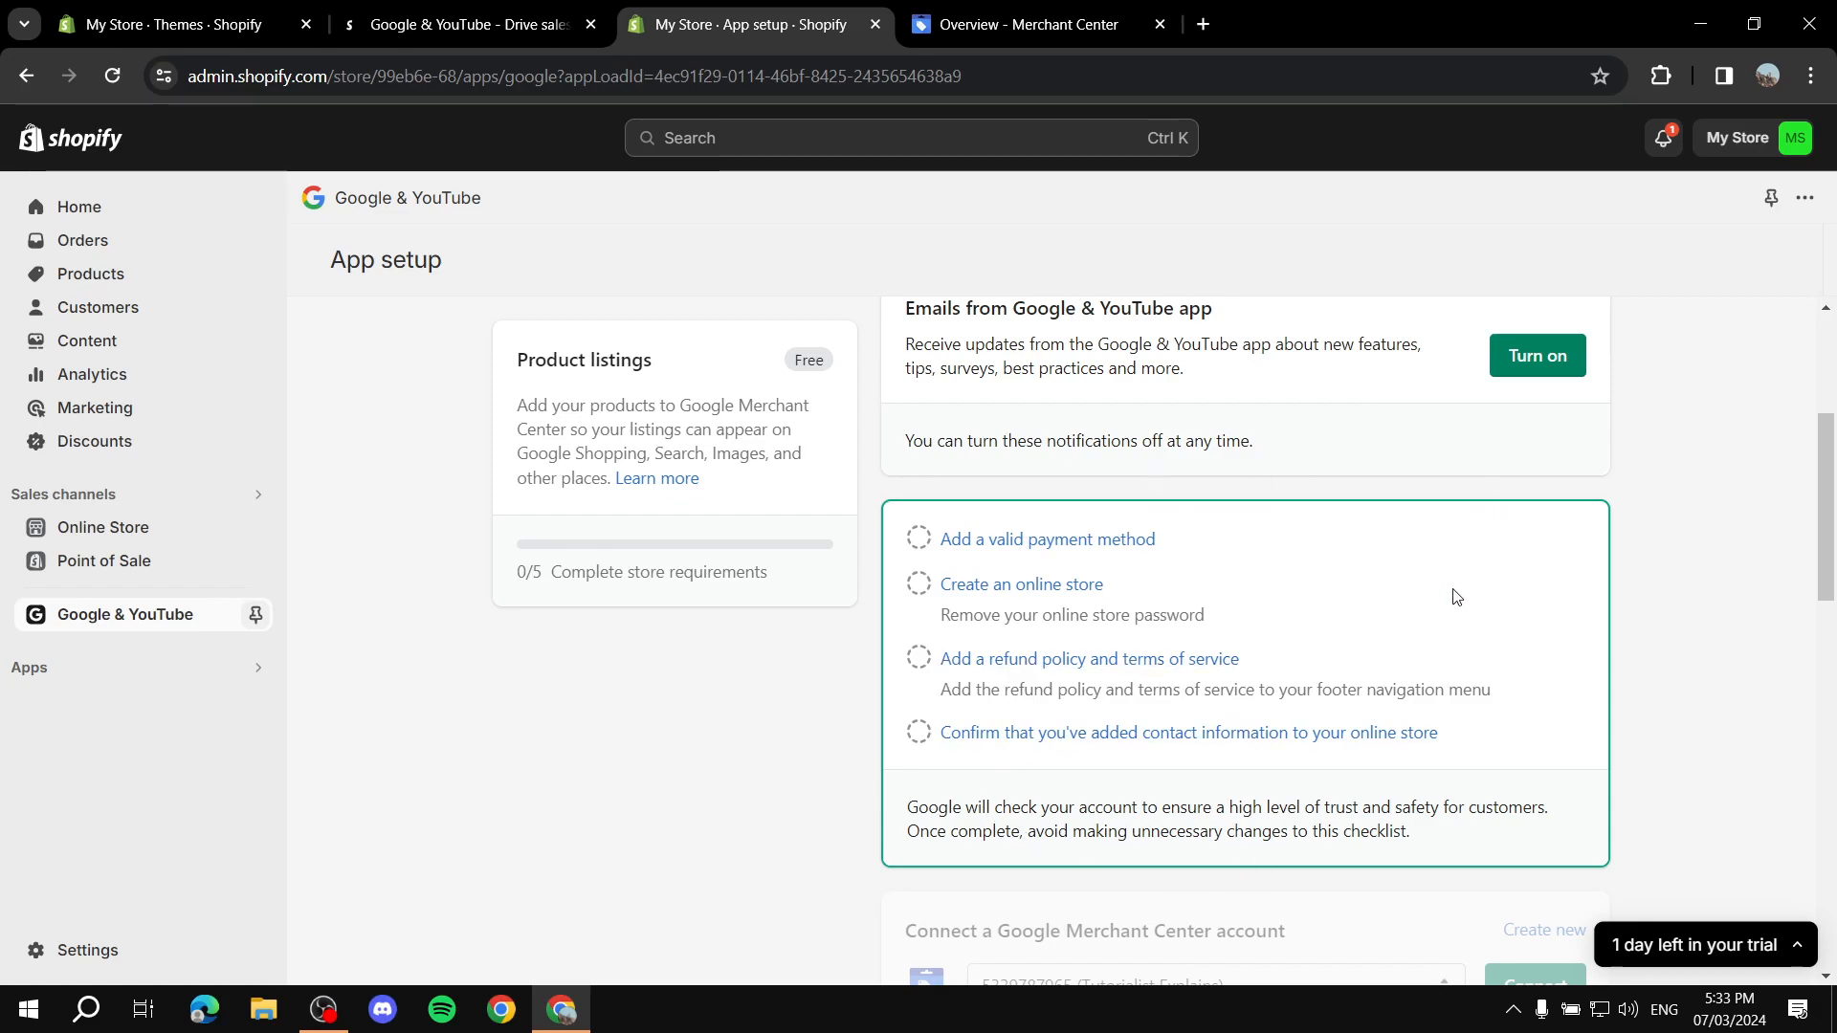
click(1079, 541)
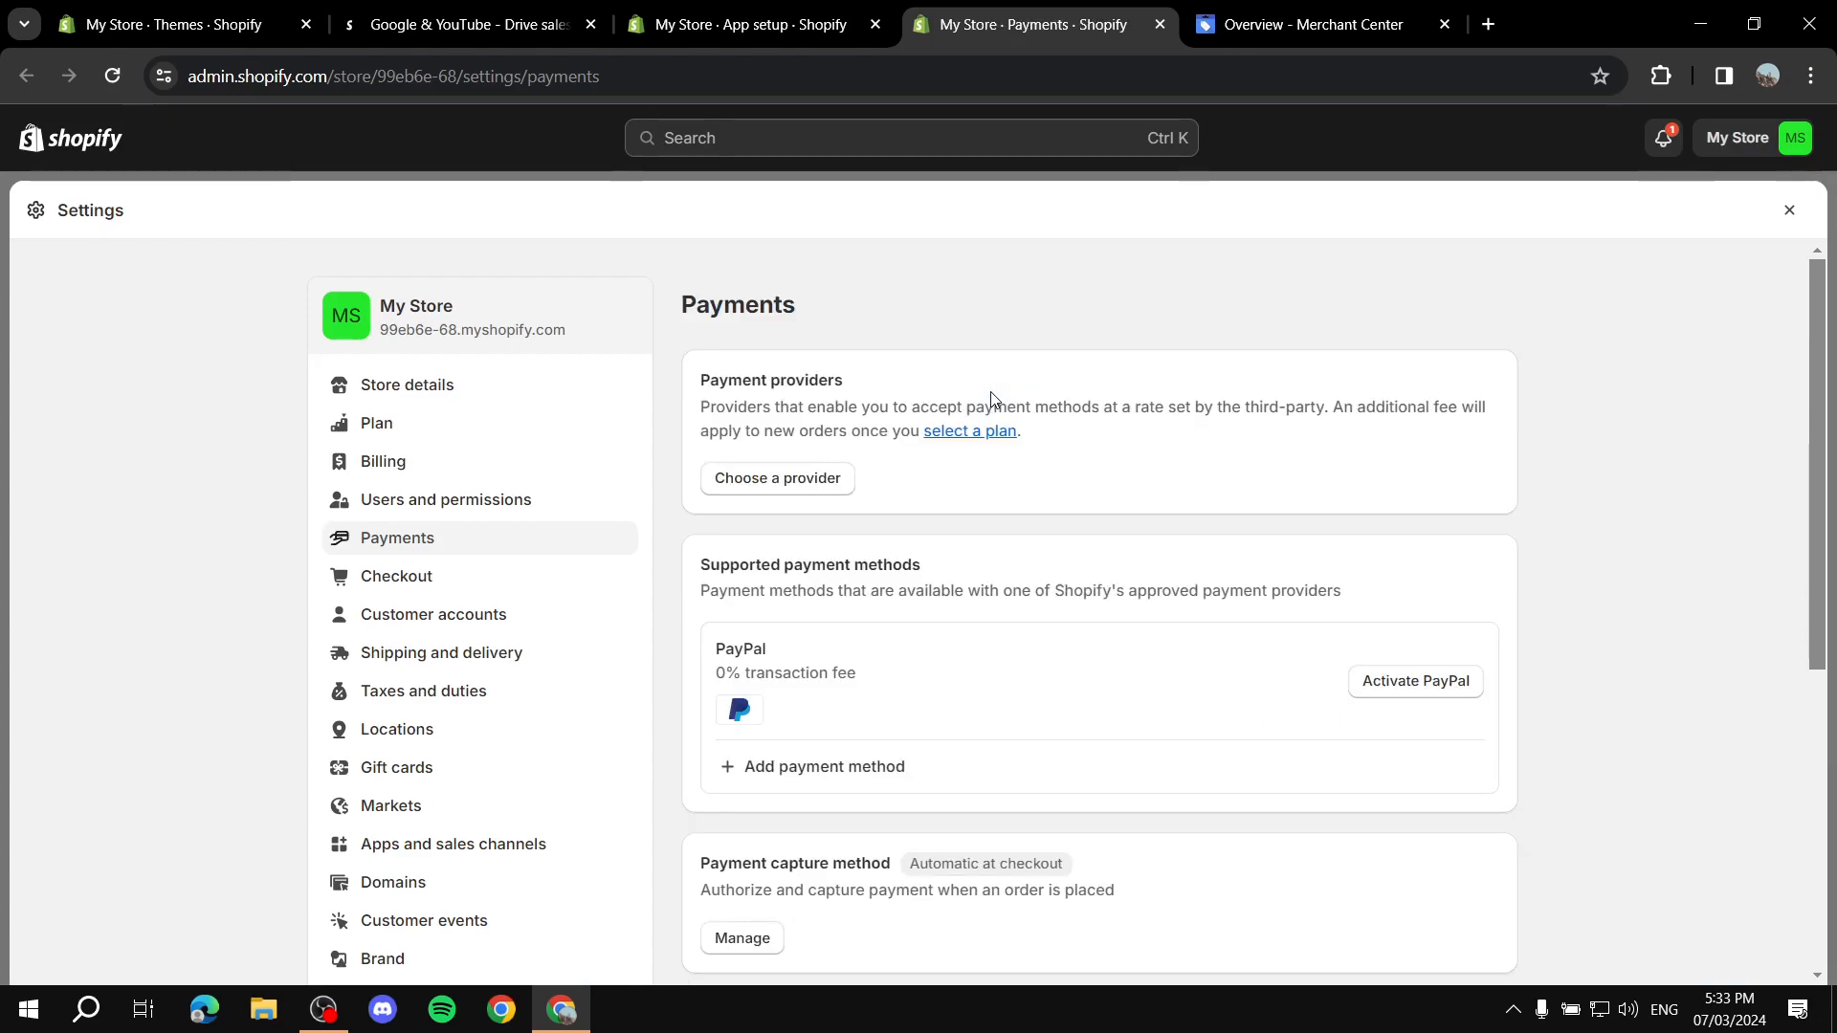
scroll(766, 463, down, 6)
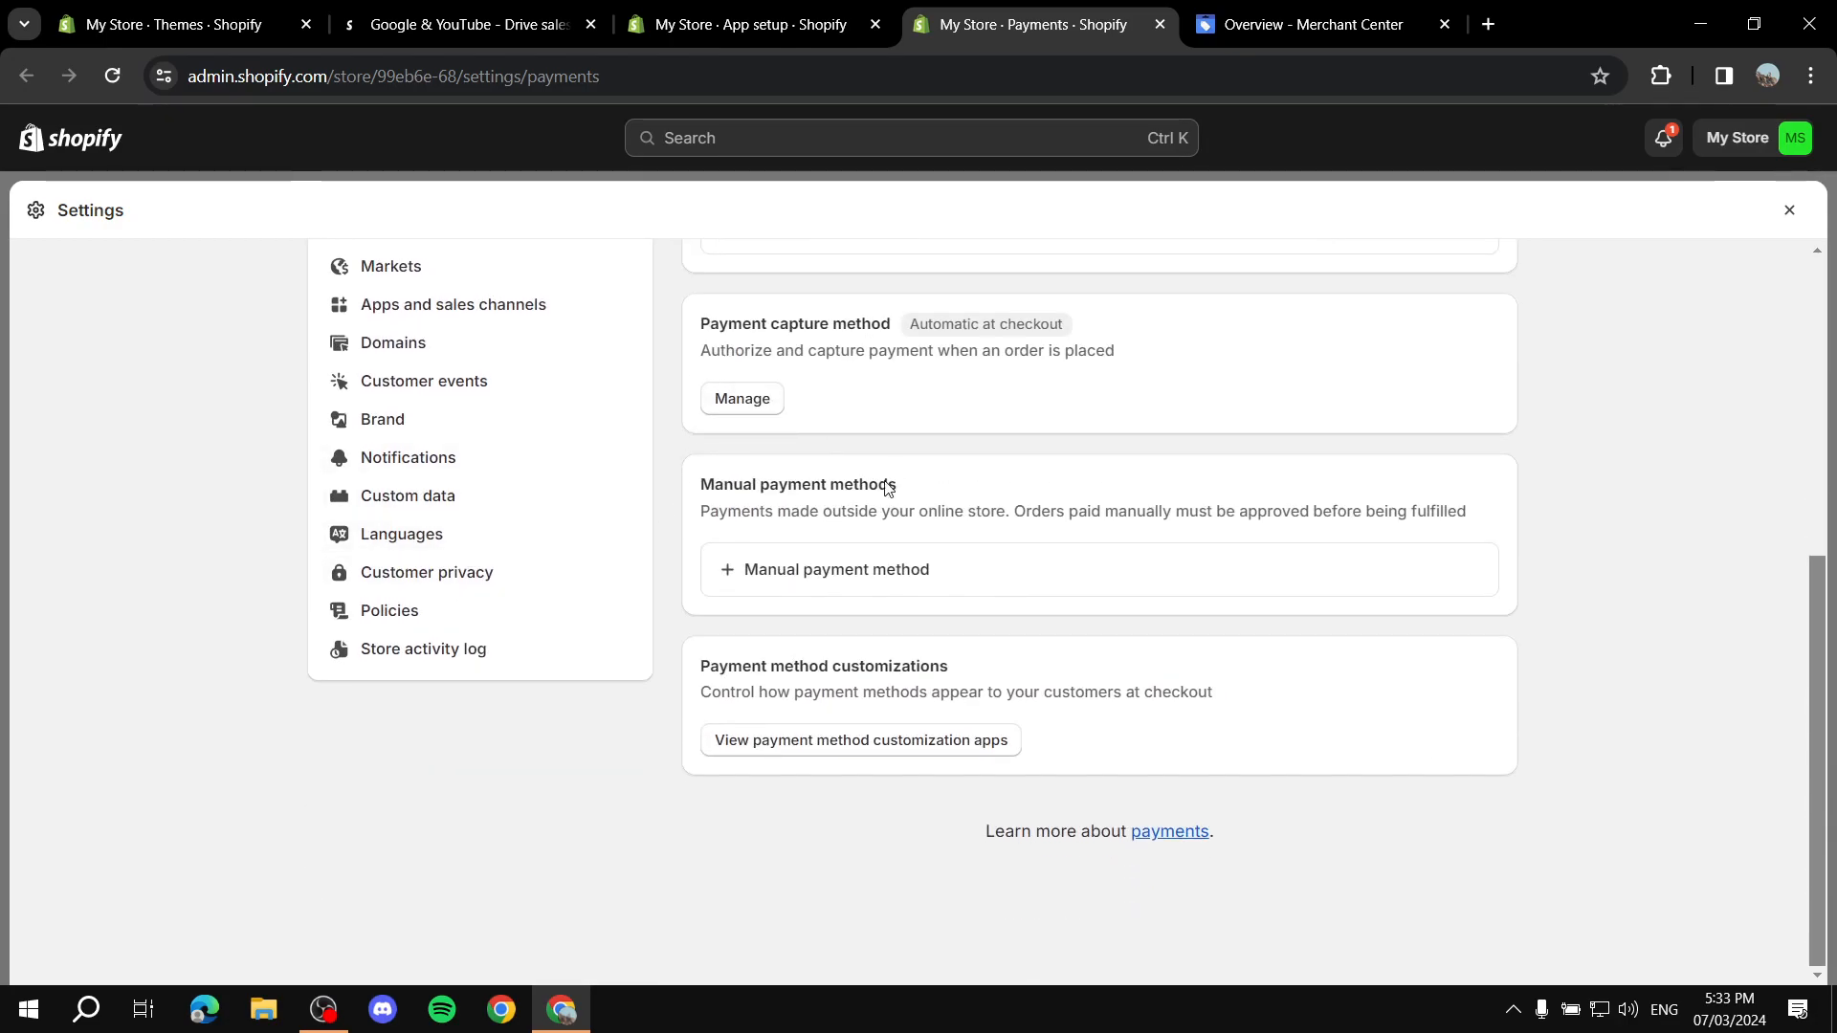
scroll(899, 478, up, 6)
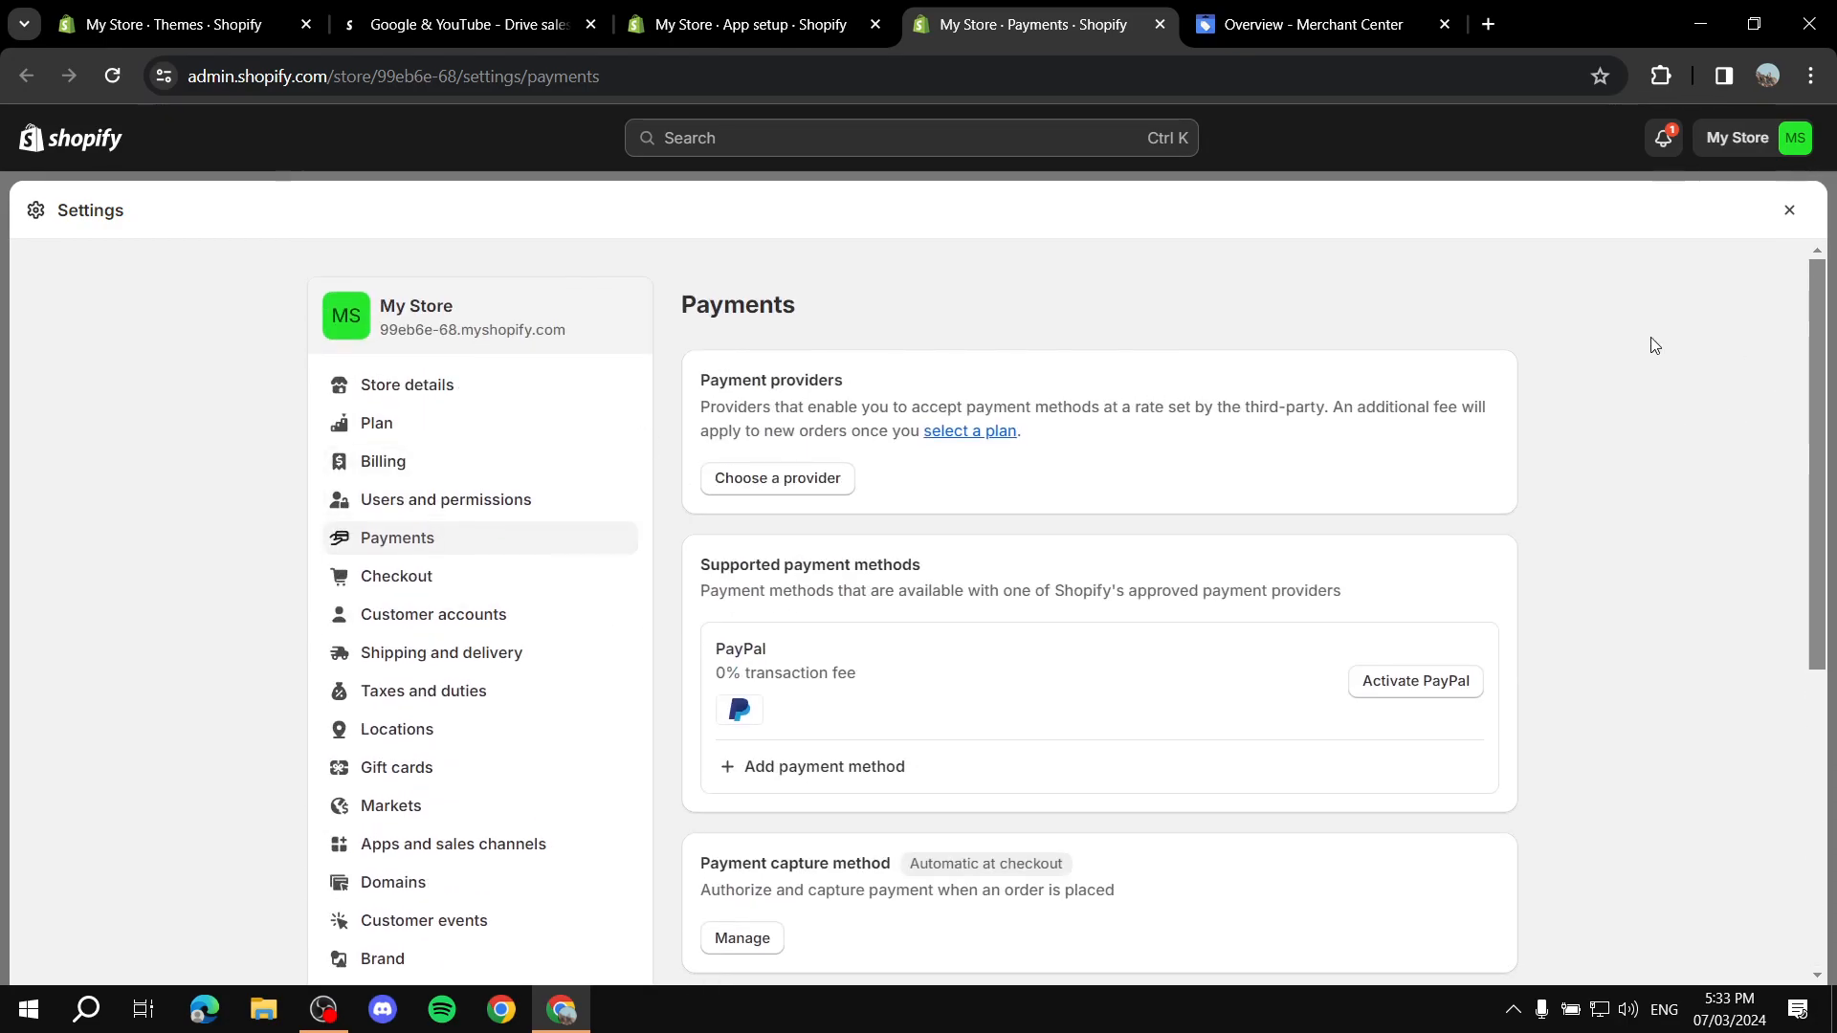
click(739, 765)
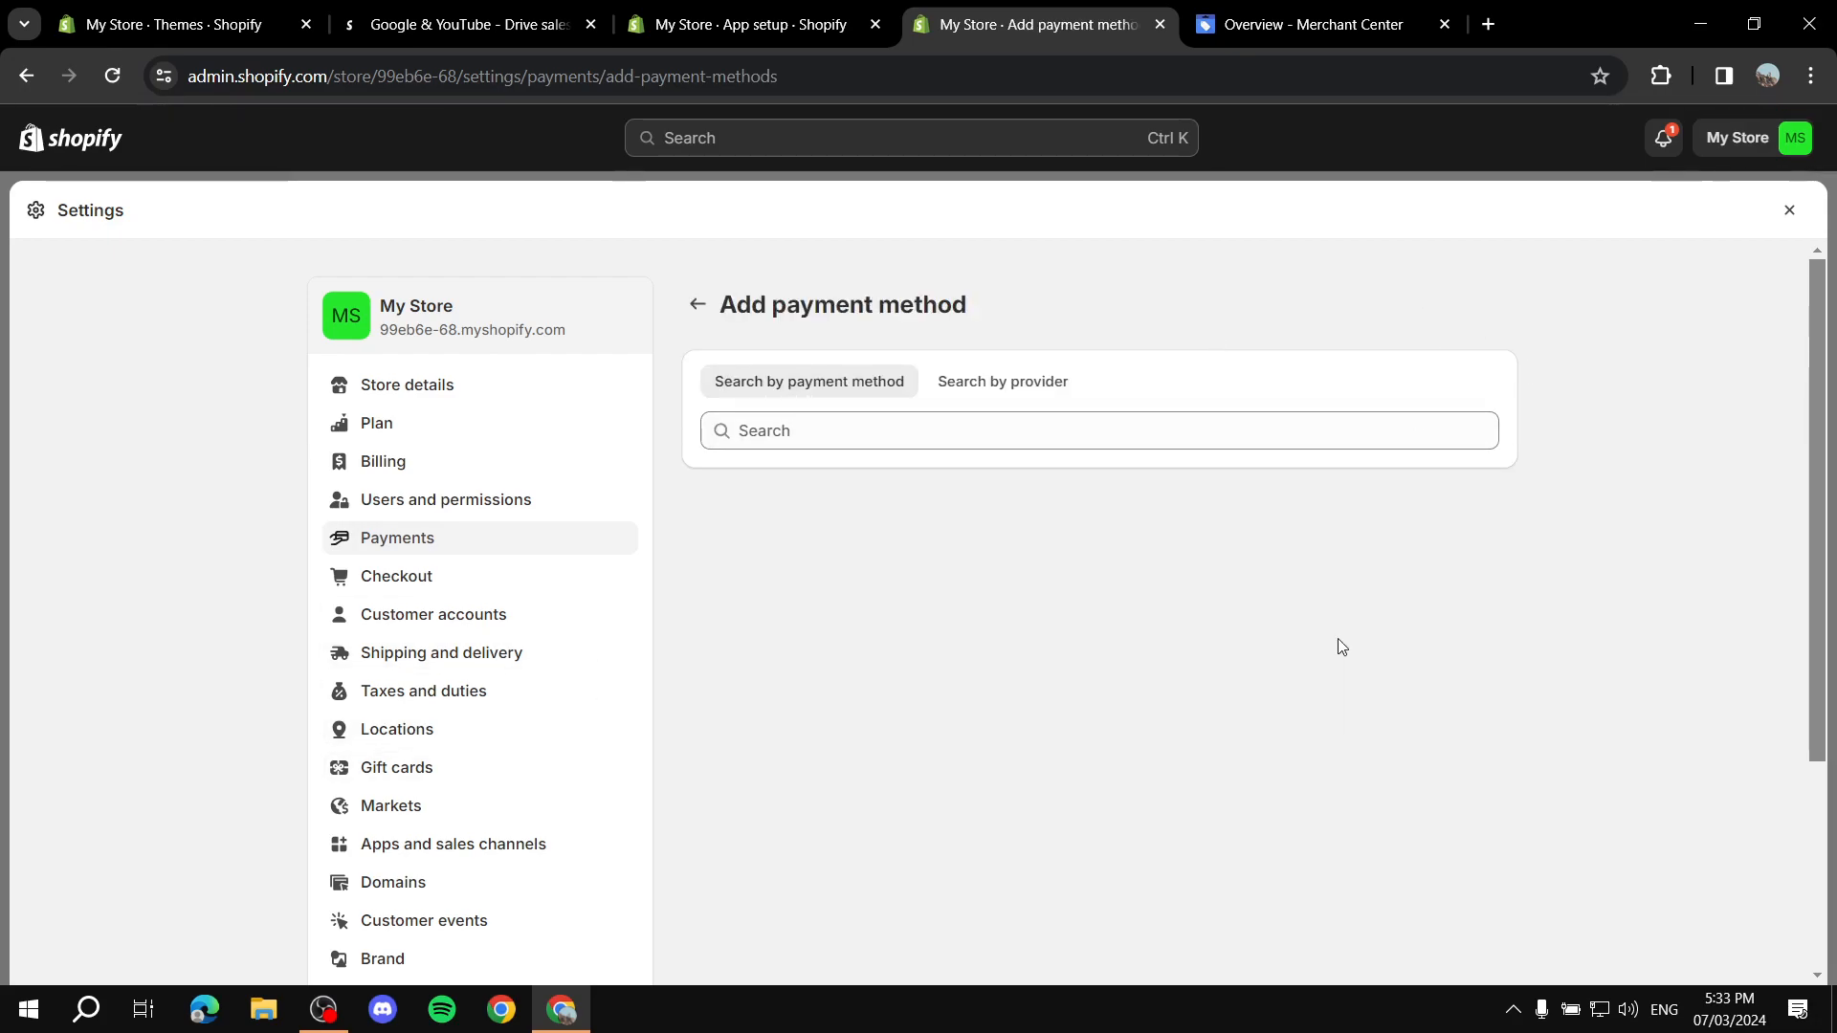
click(693, 308)
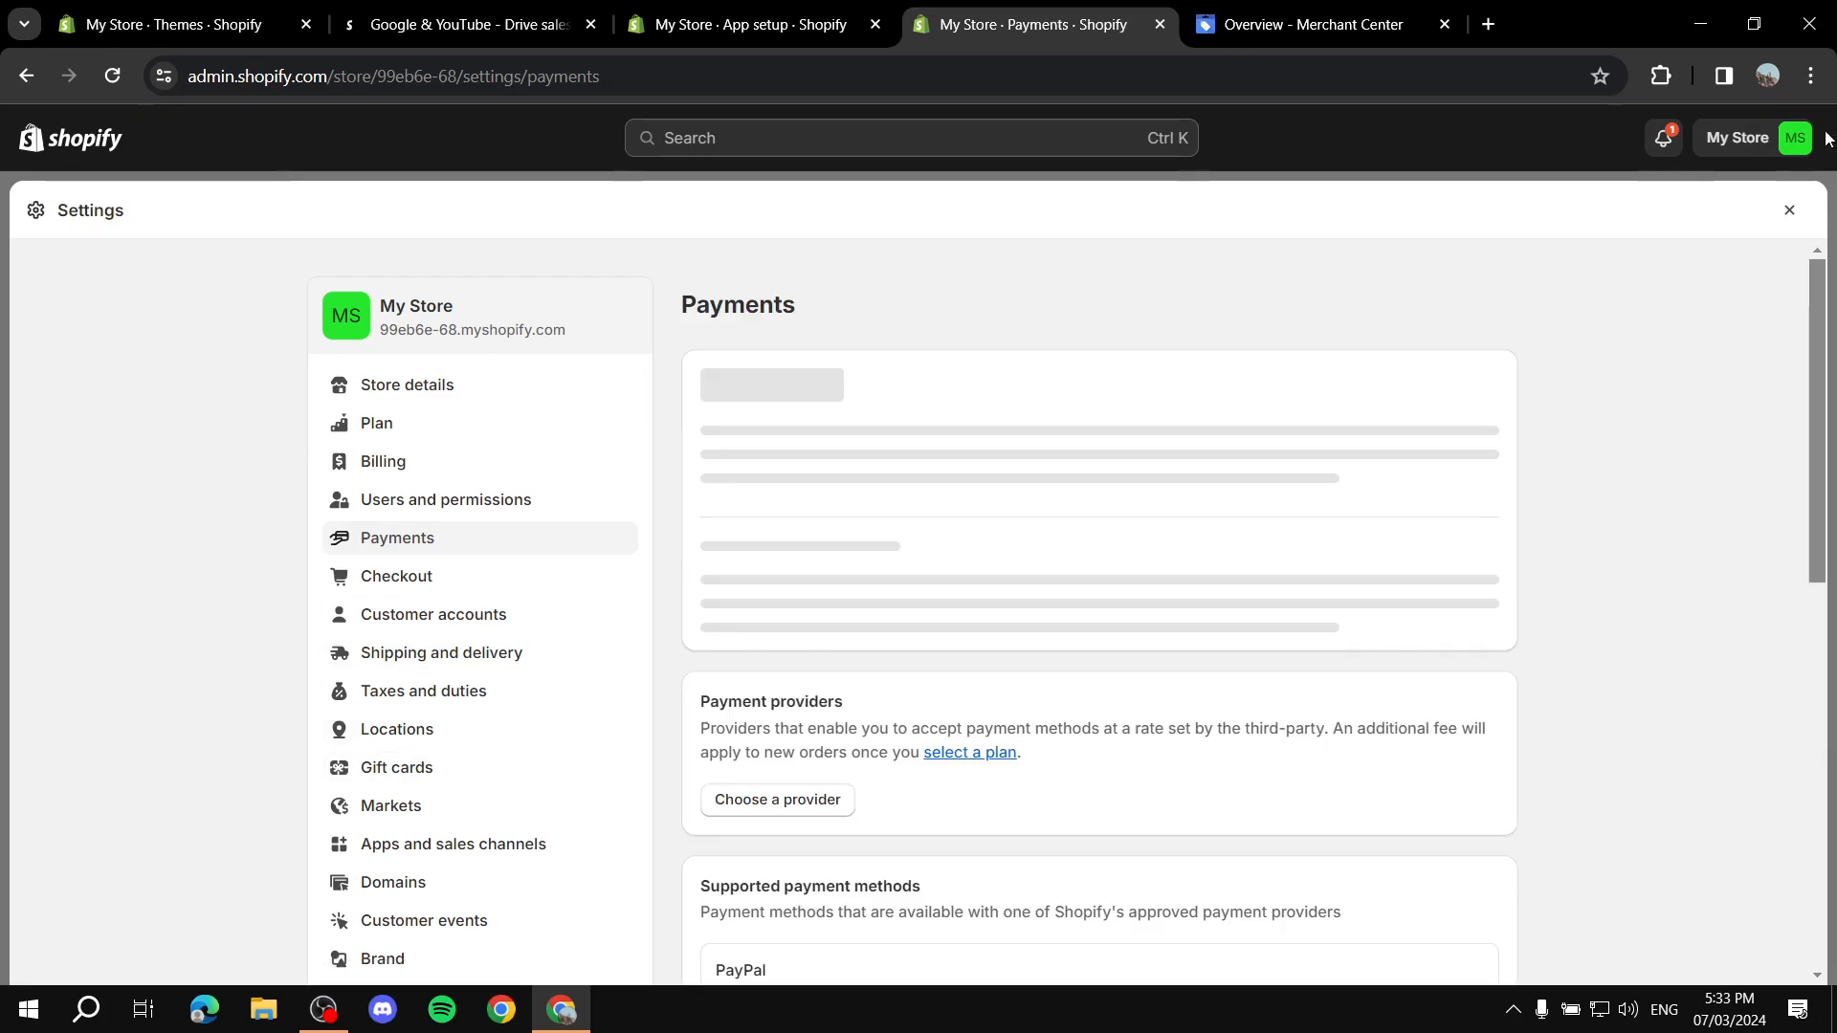
click(1789, 211)
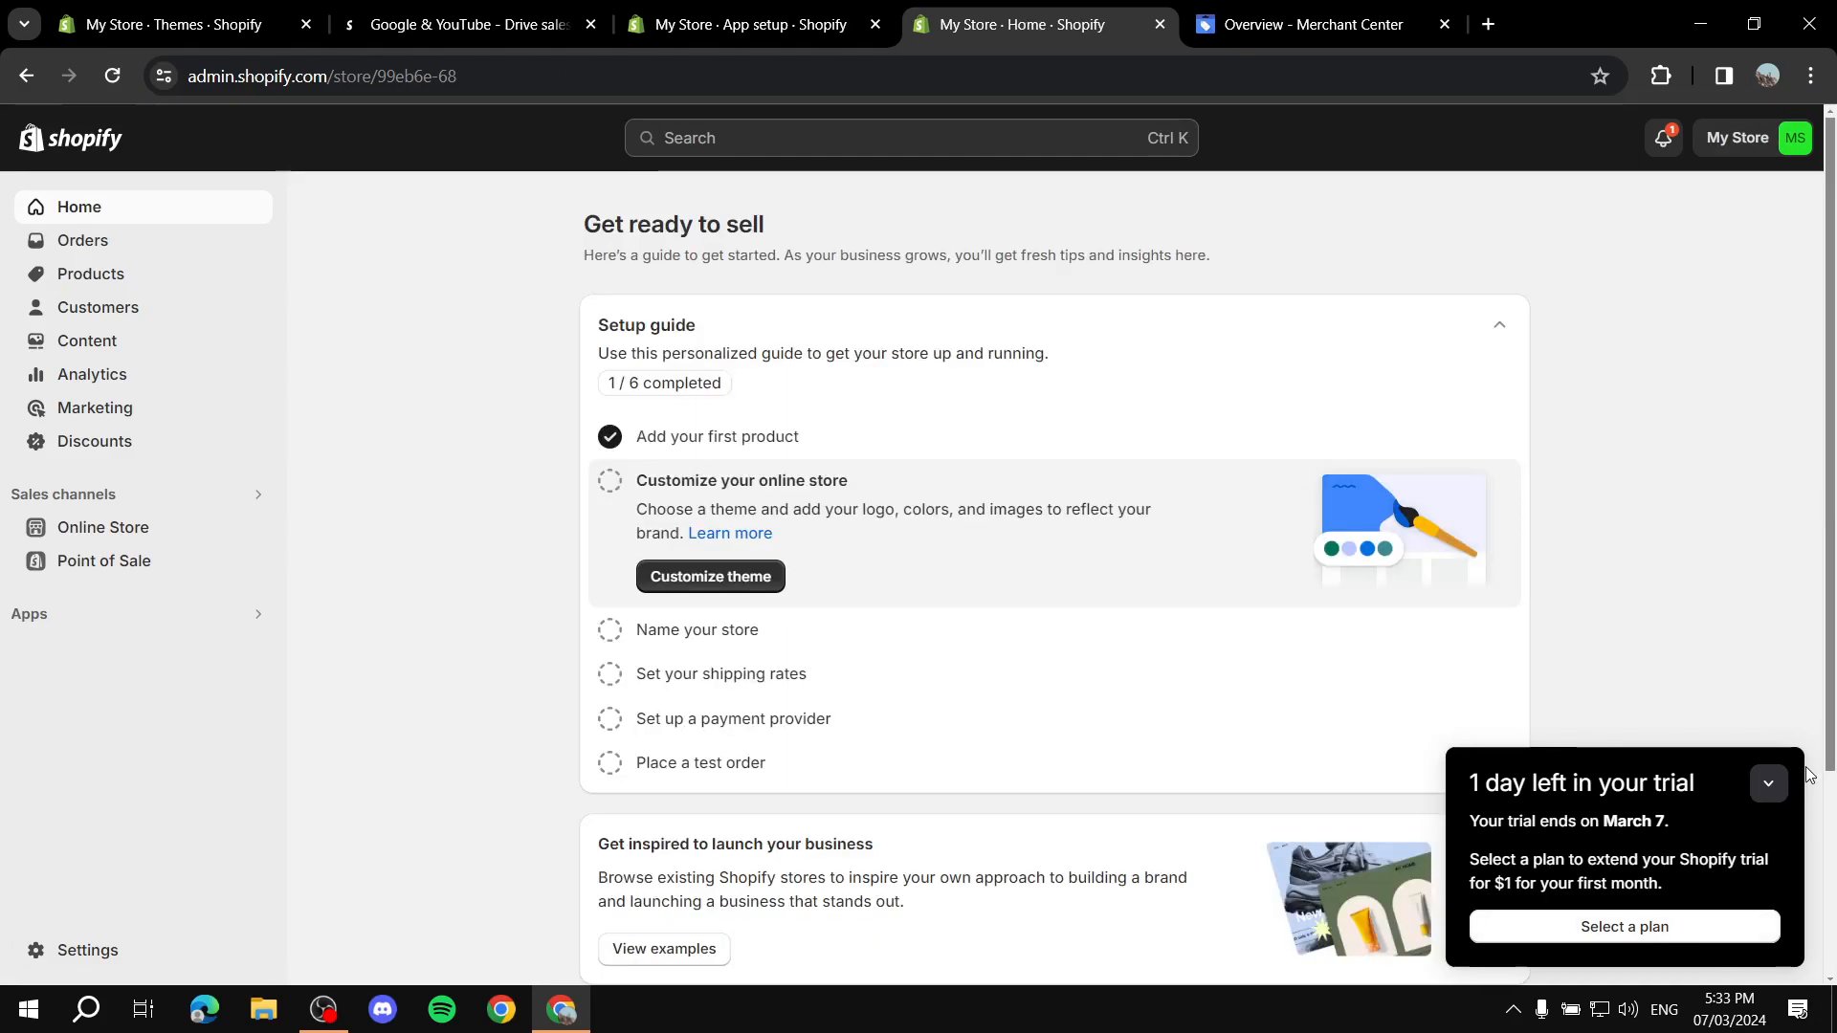
Step: Collapse the trial notice and close all other browser tabs, keeping only the Shopify home page
click(1768, 787)
click(874, 24)
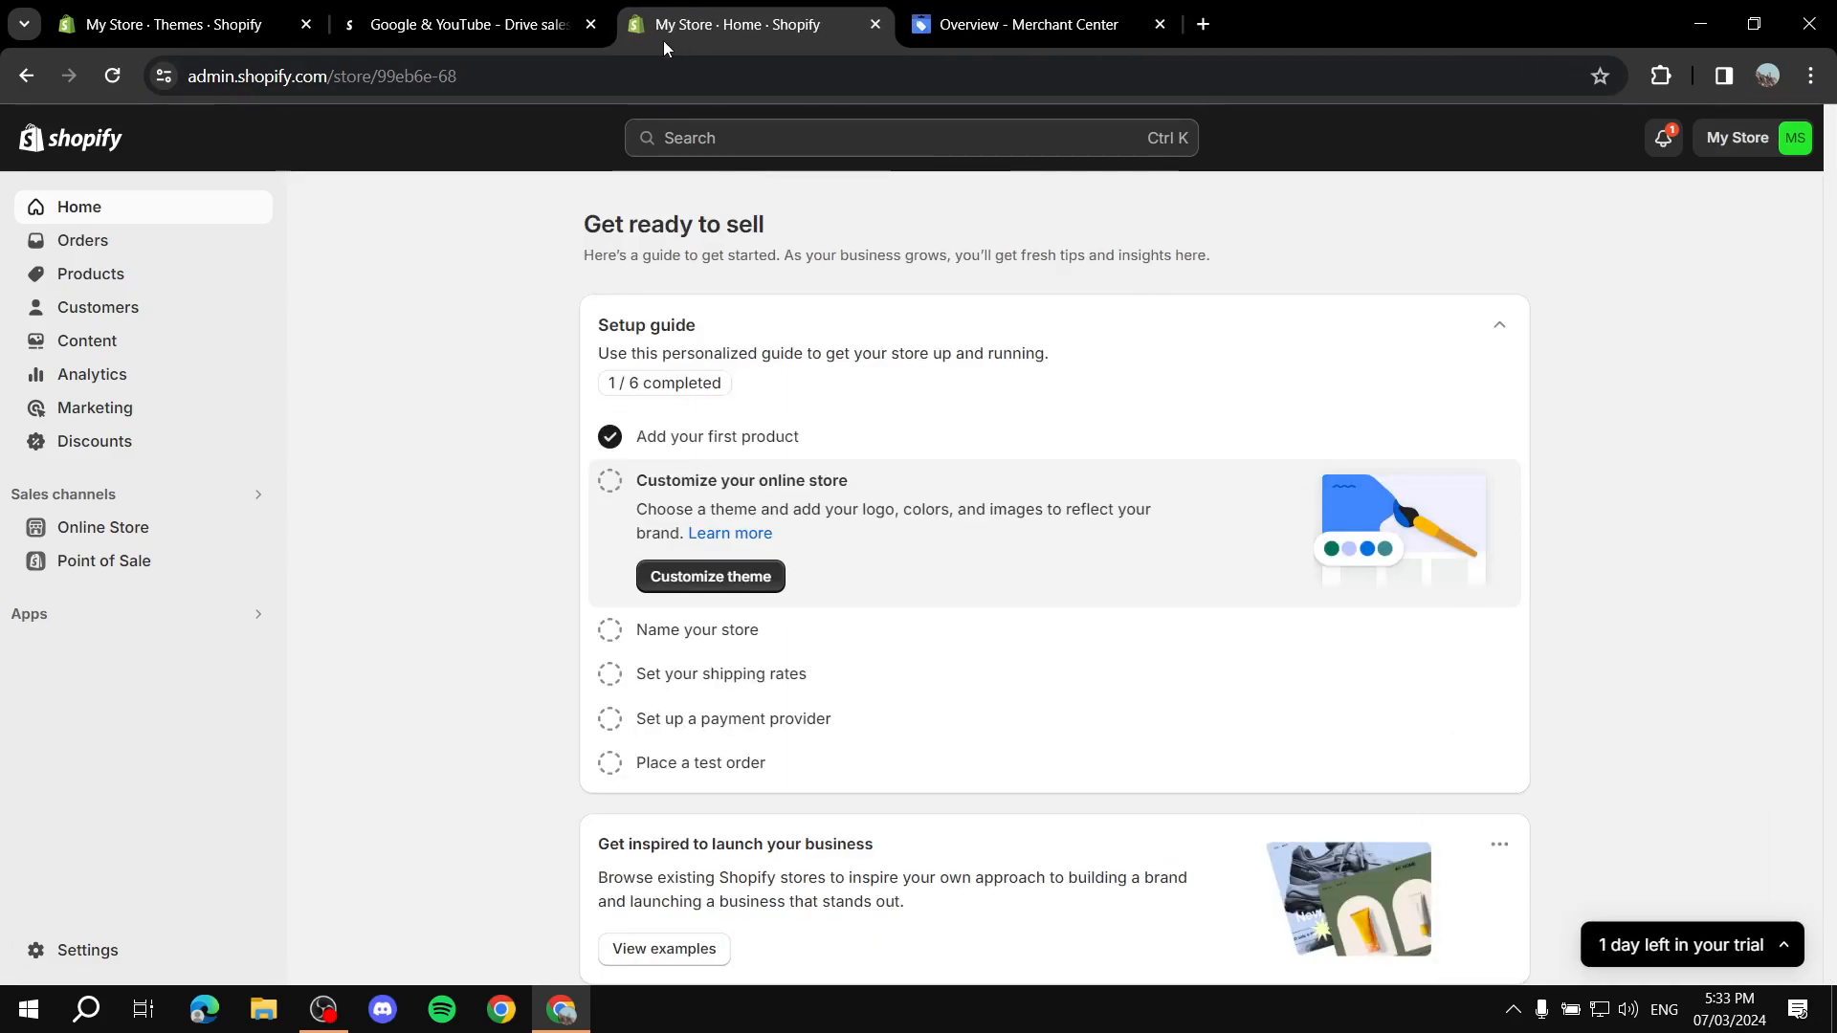
click(591, 24)
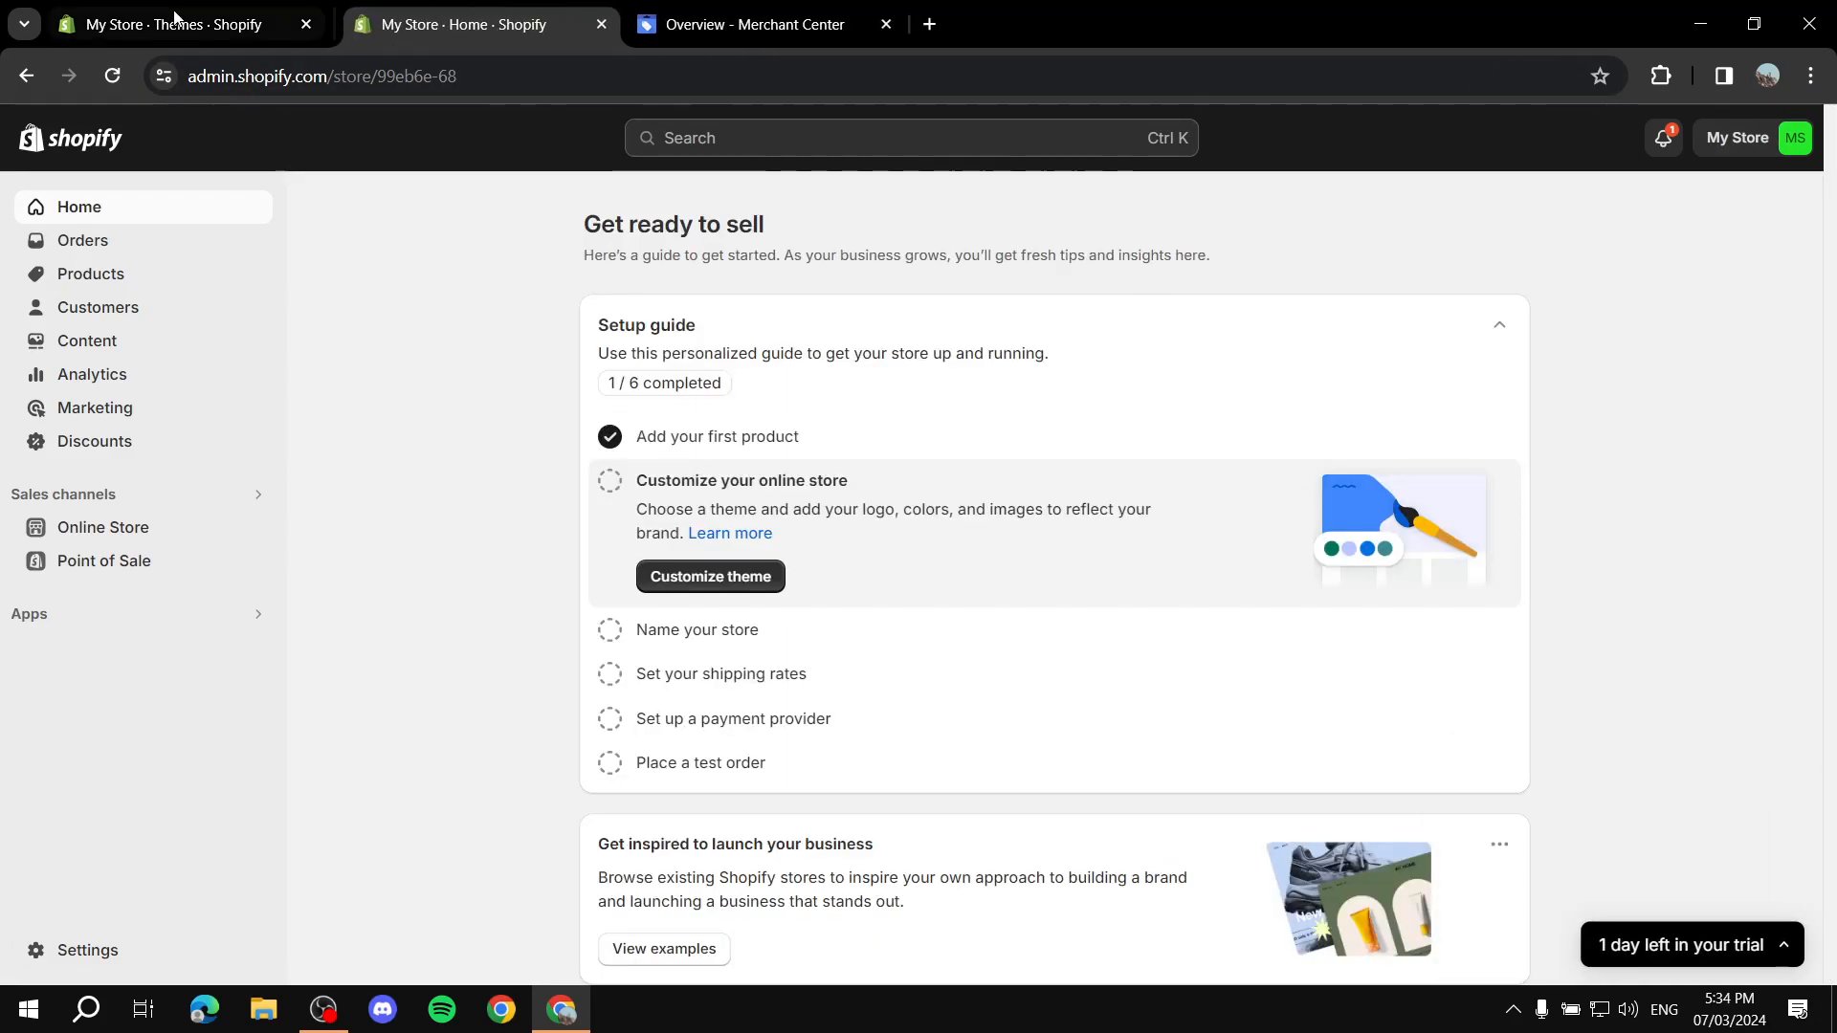
click(307, 23)
click(591, 24)
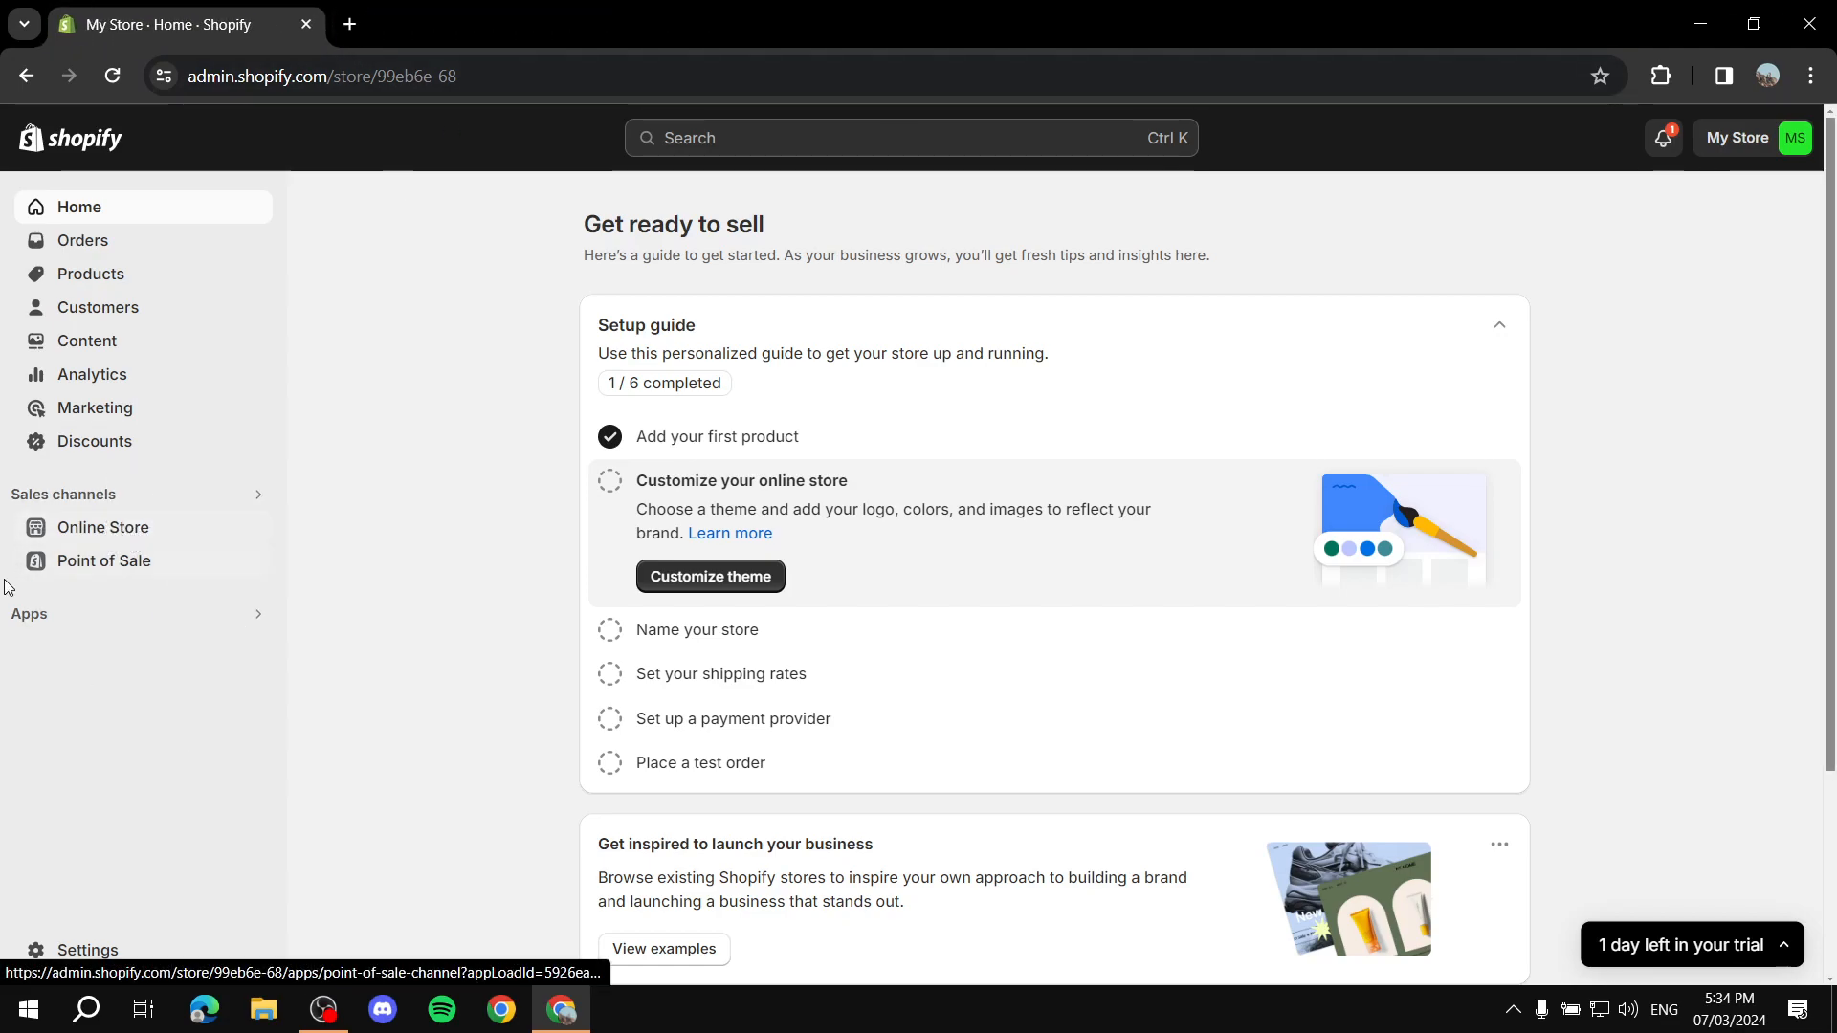
Step: Check the store's installed apps and reload the Shopify home page
click(124, 620)
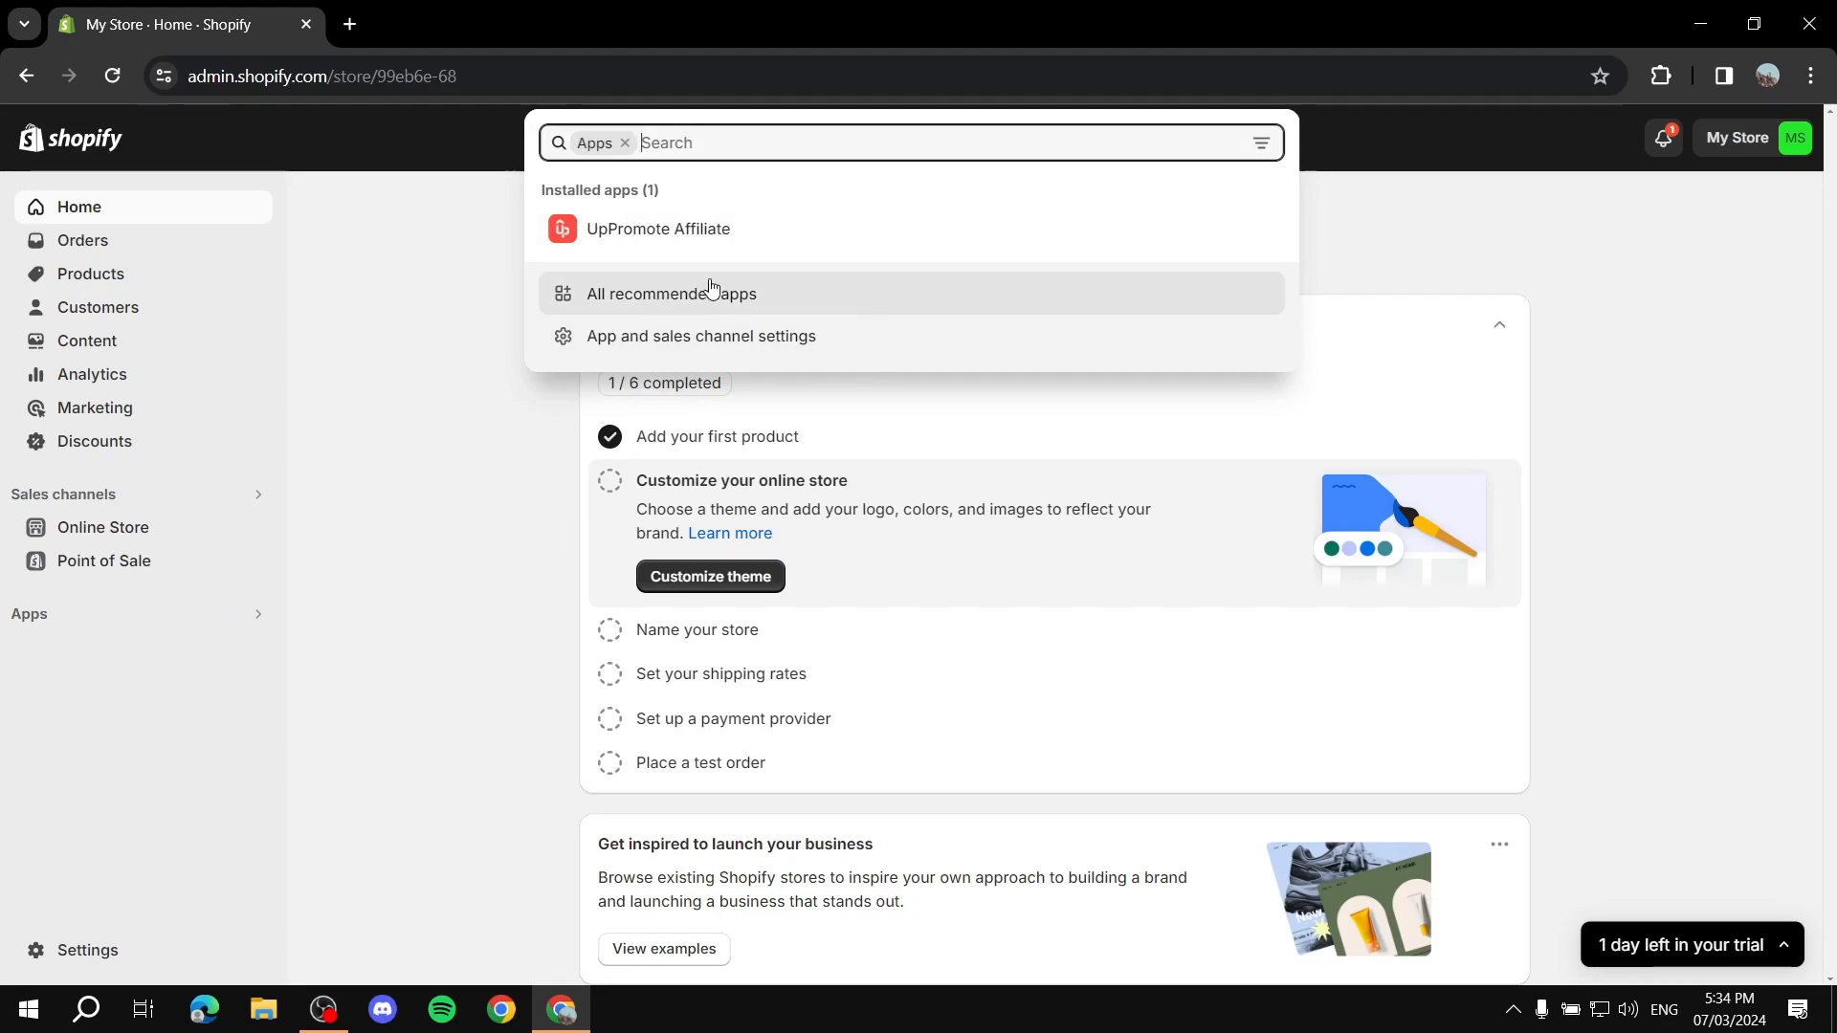
click(114, 77)
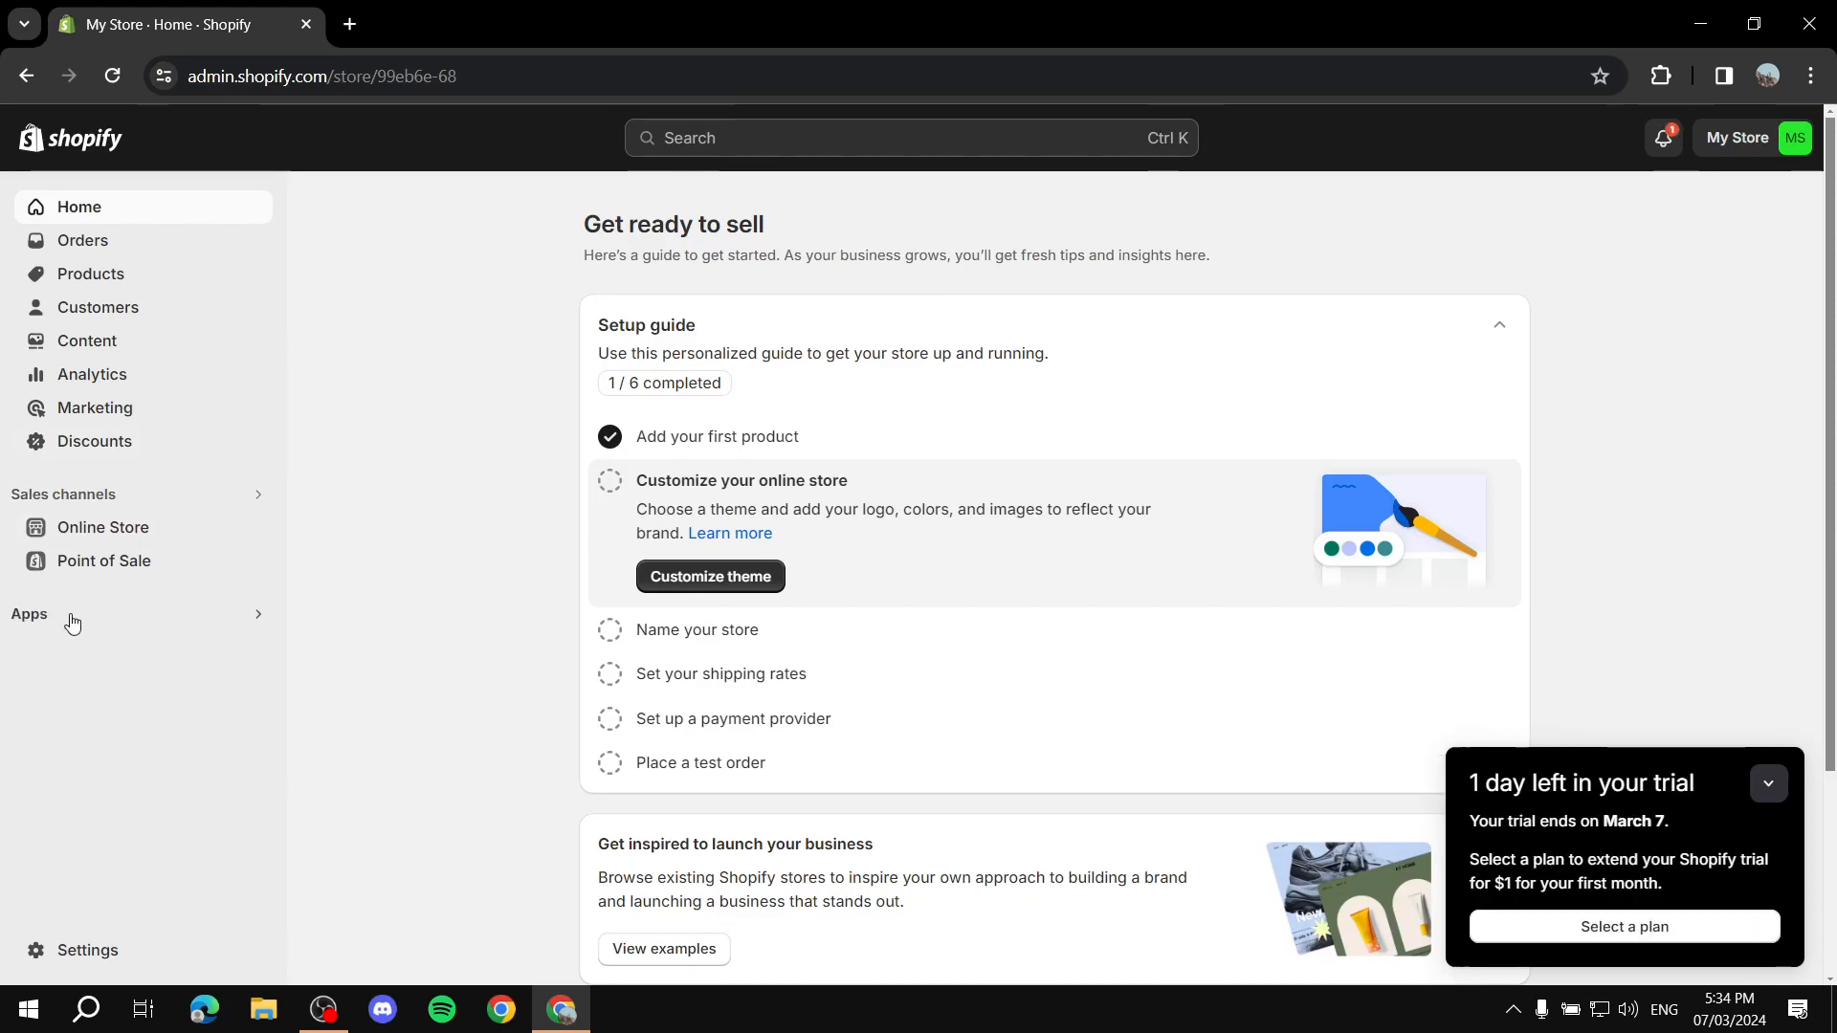
Step: Check the store's installed apps once more and collapse the trial notice
click(72, 622)
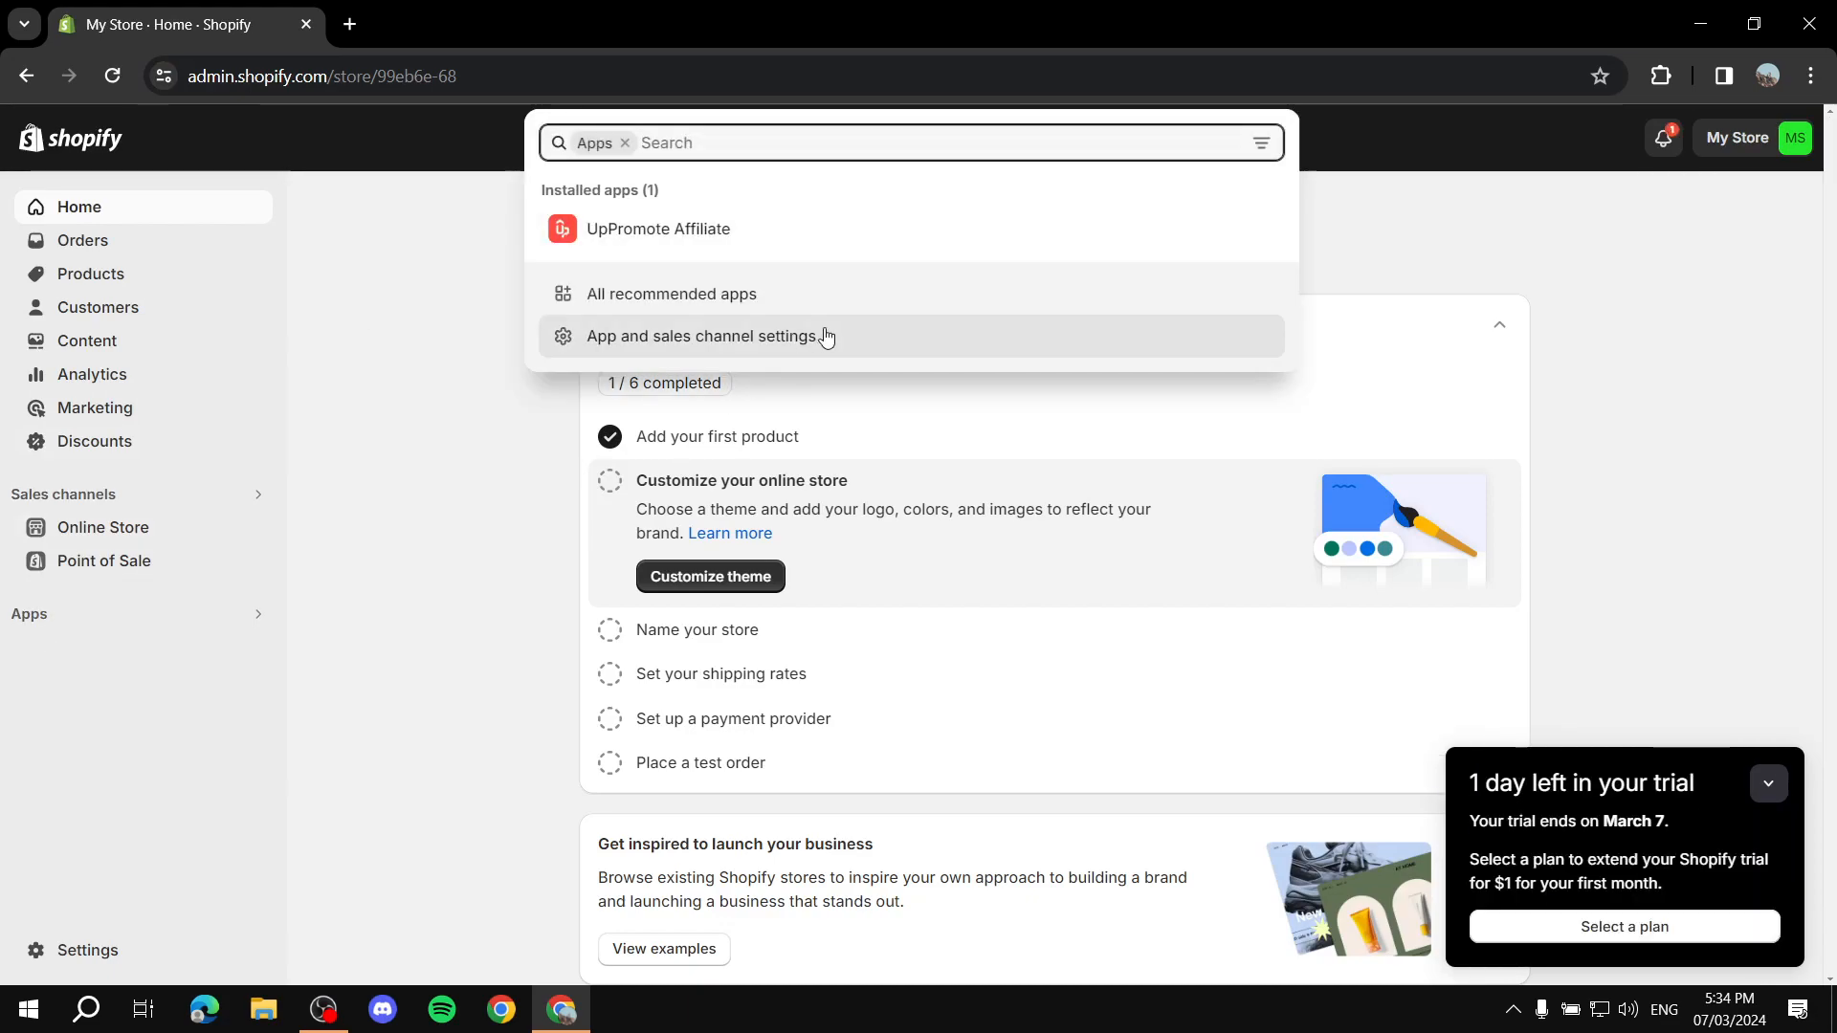
click(1502, 254)
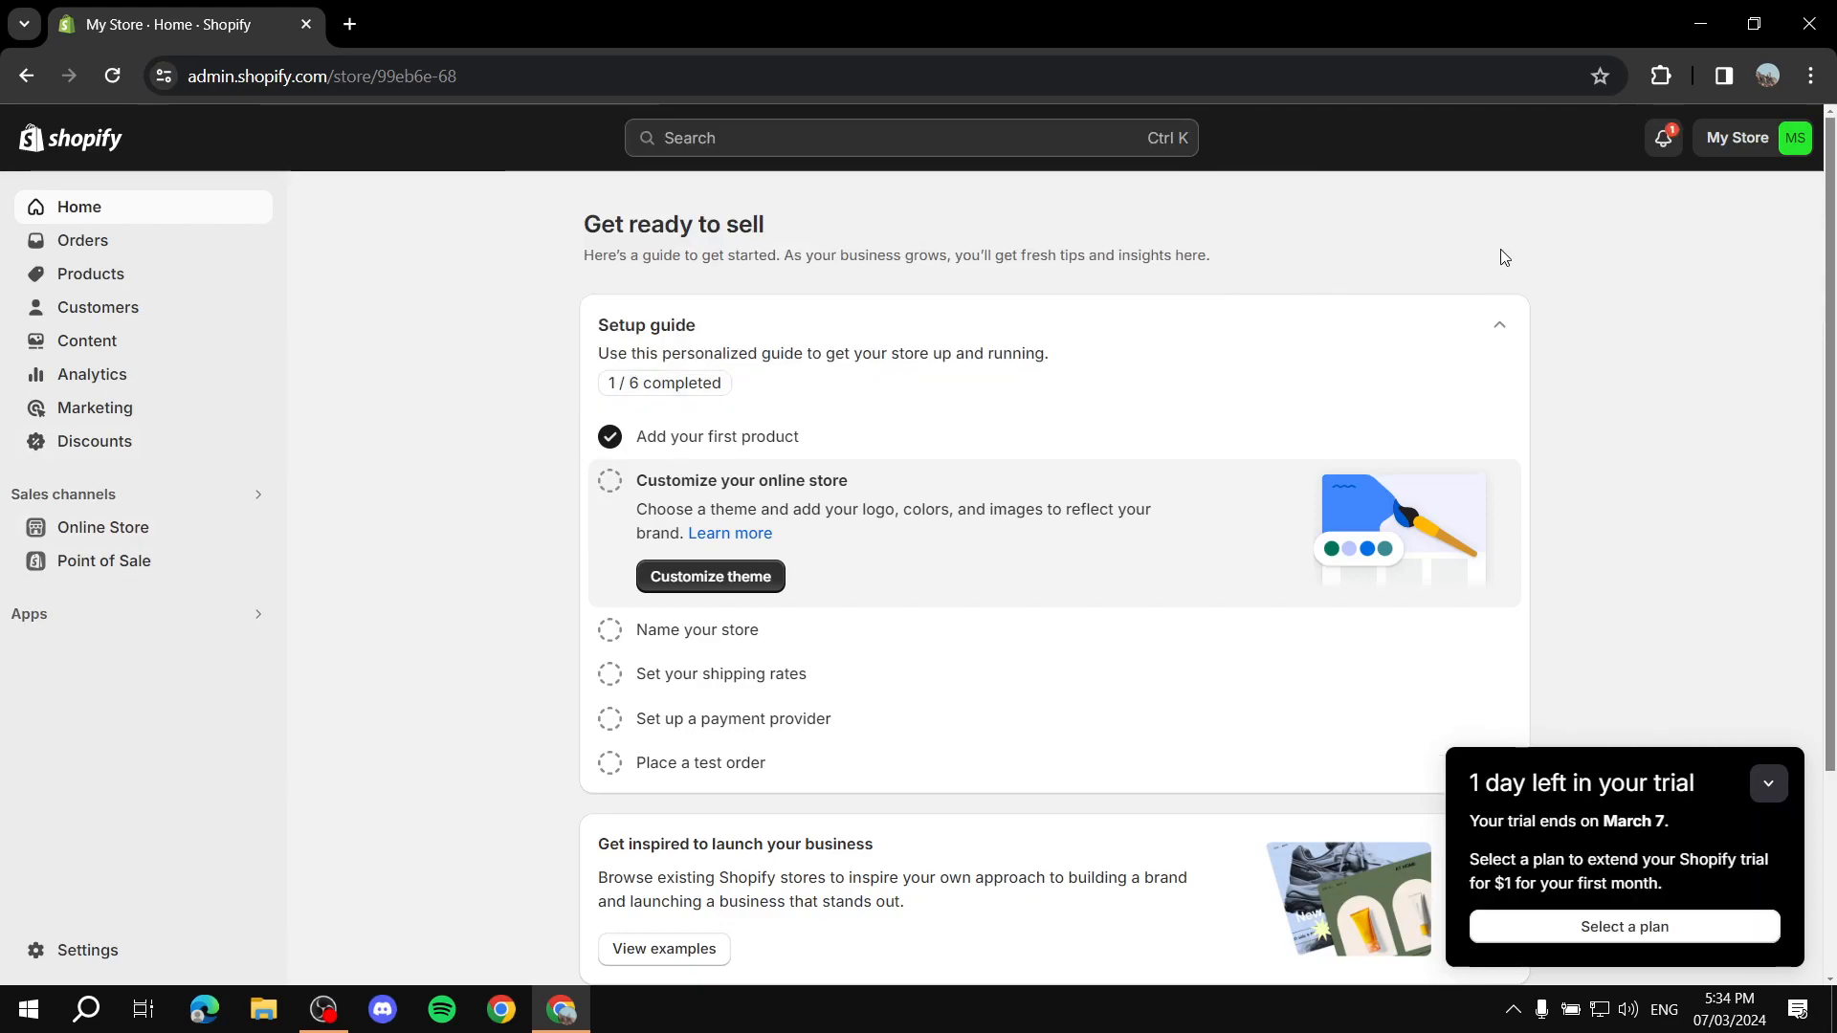
click(1769, 784)
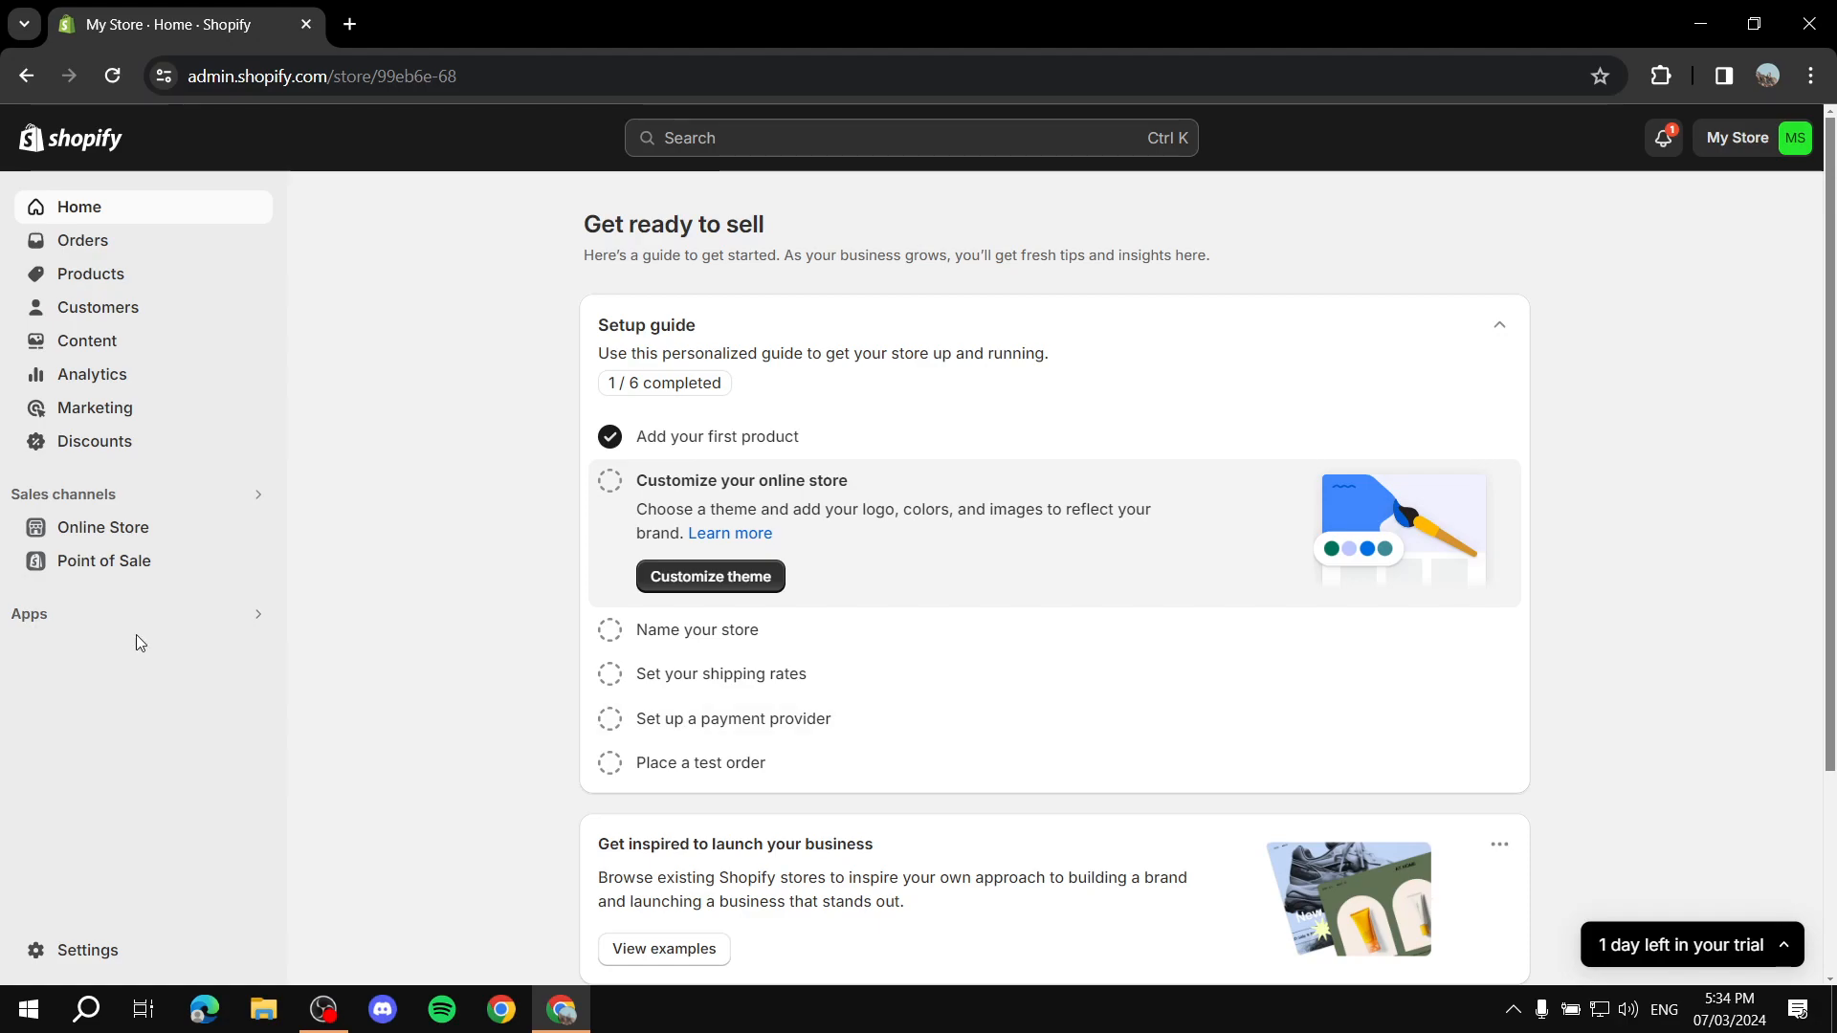
Step: Open the Google & YouTube sales channel from the app and sales channel settings and pin it to the store navigation
click(158, 622)
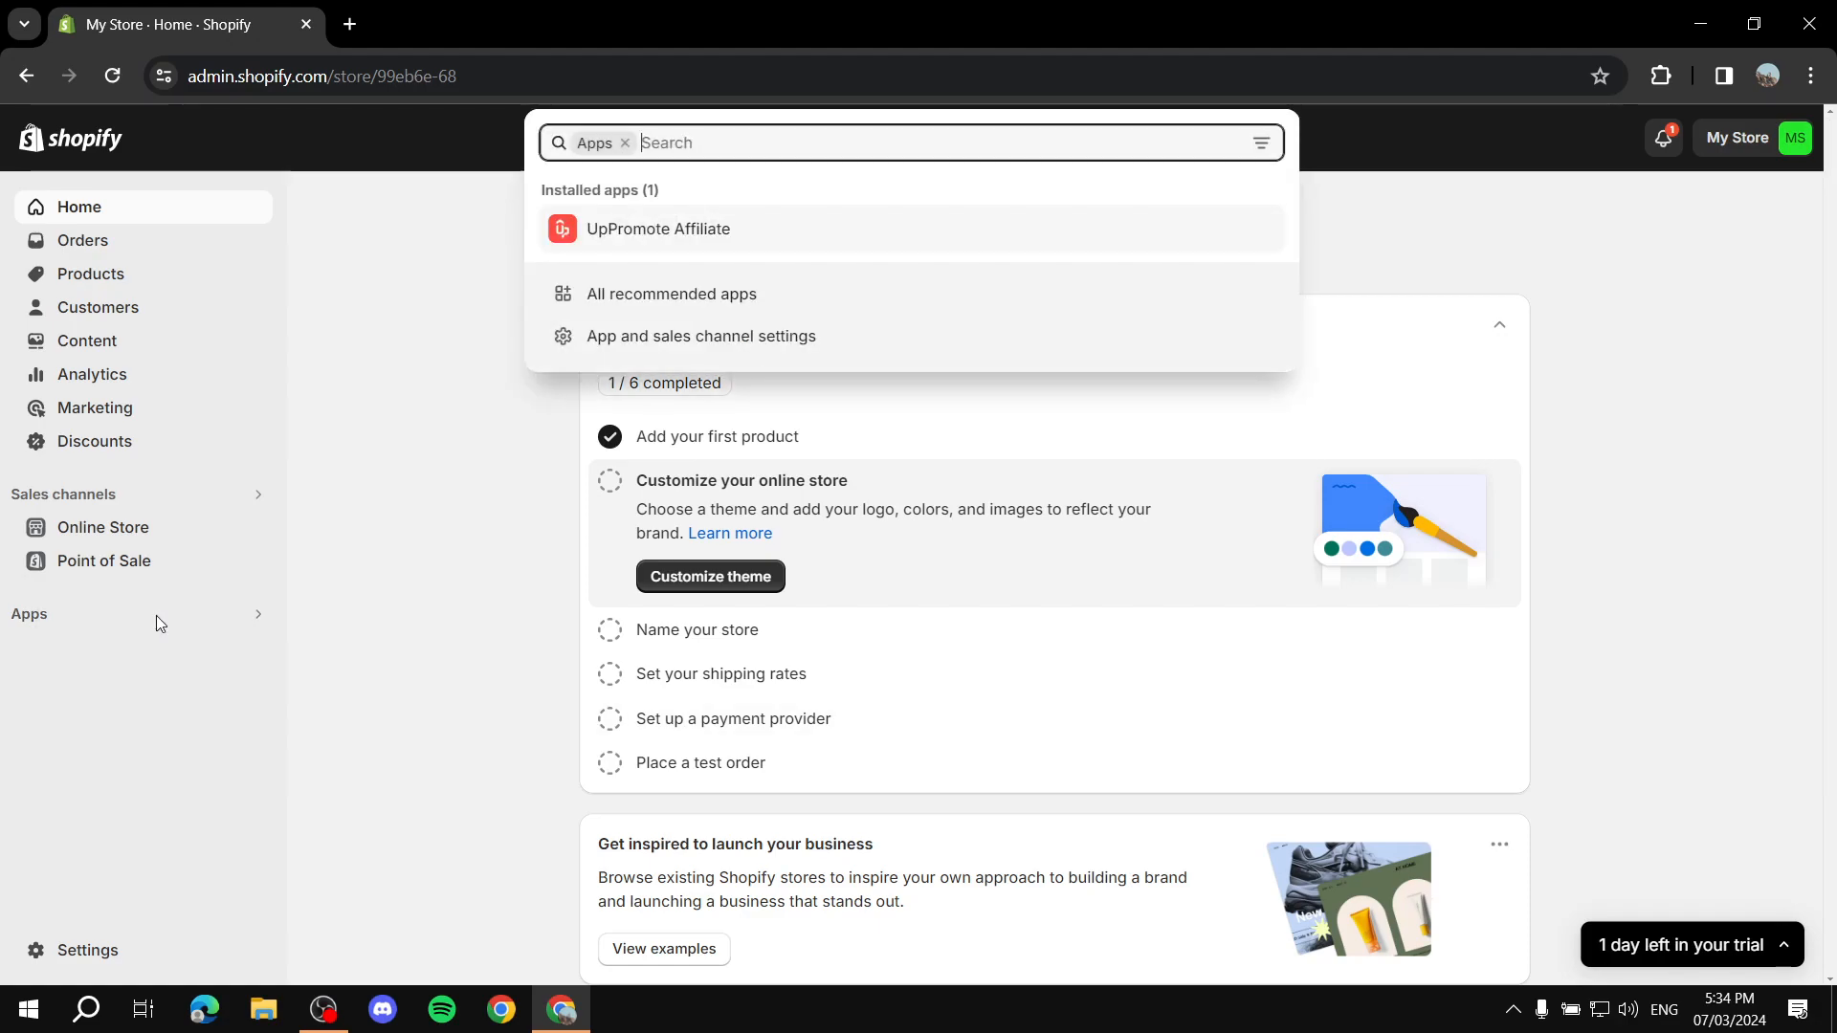
click(668, 341)
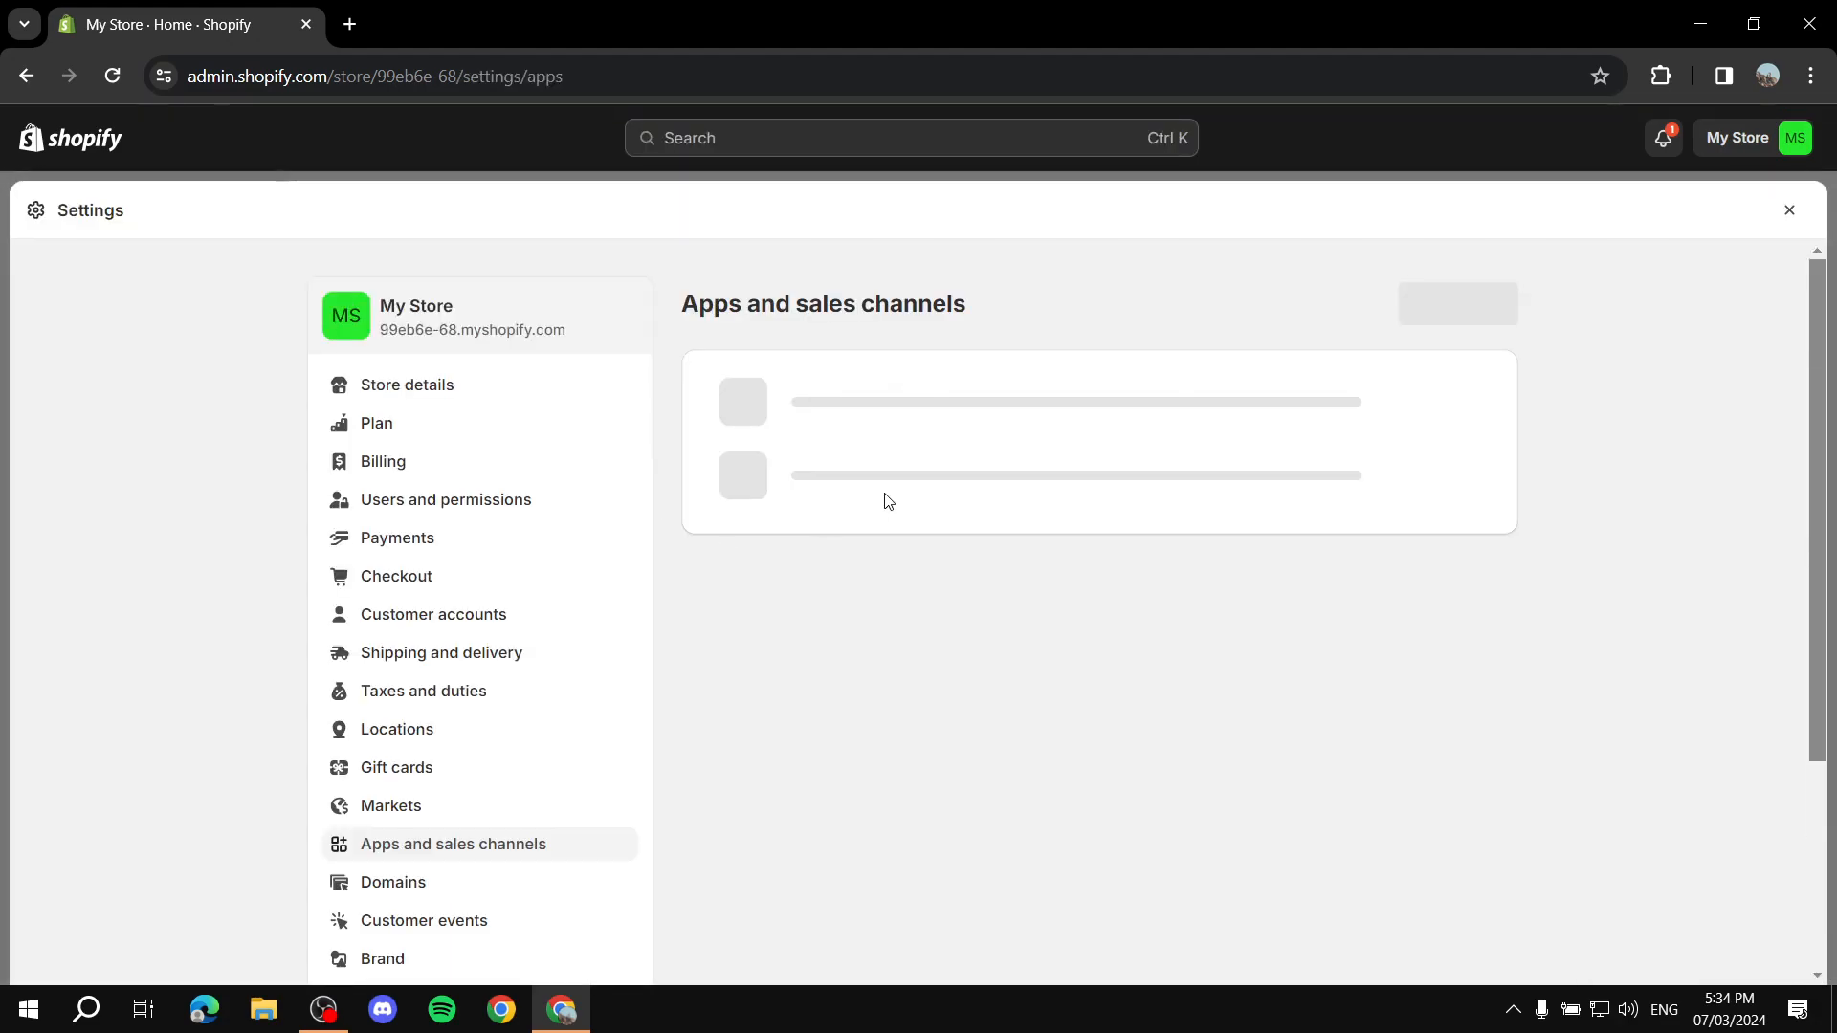
click(892, 497)
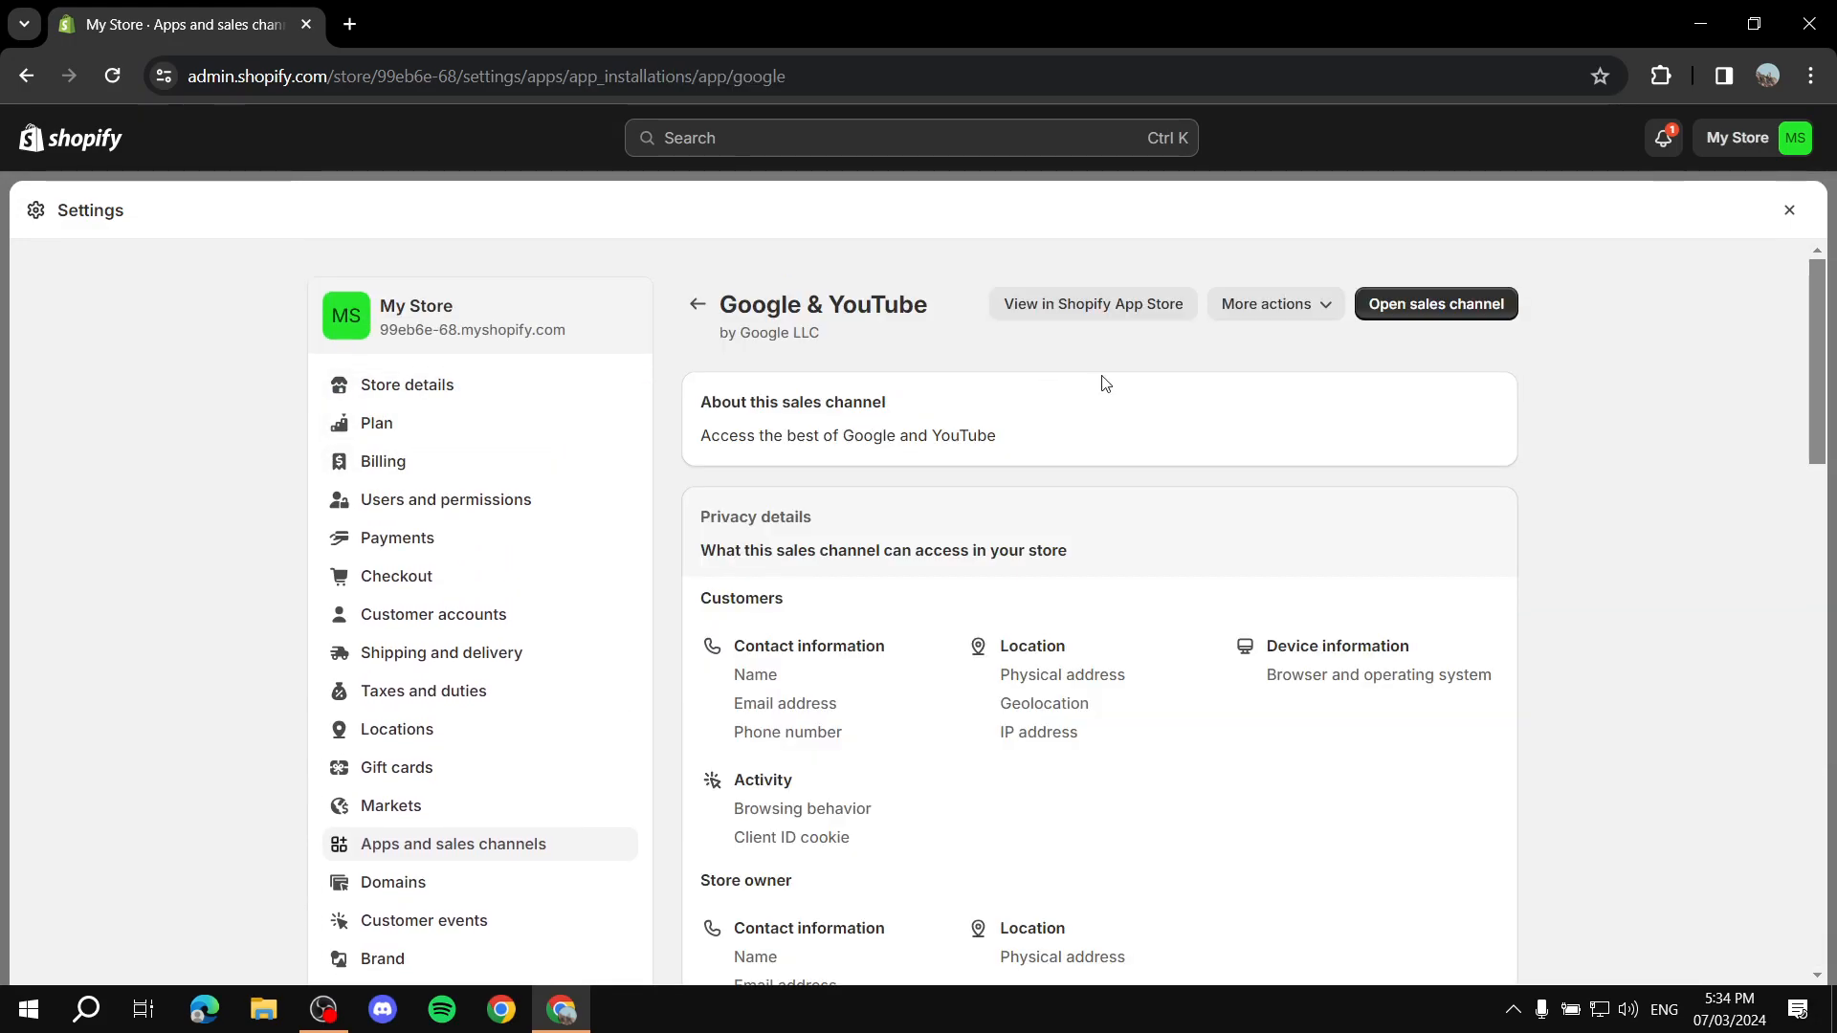
click(1422, 304)
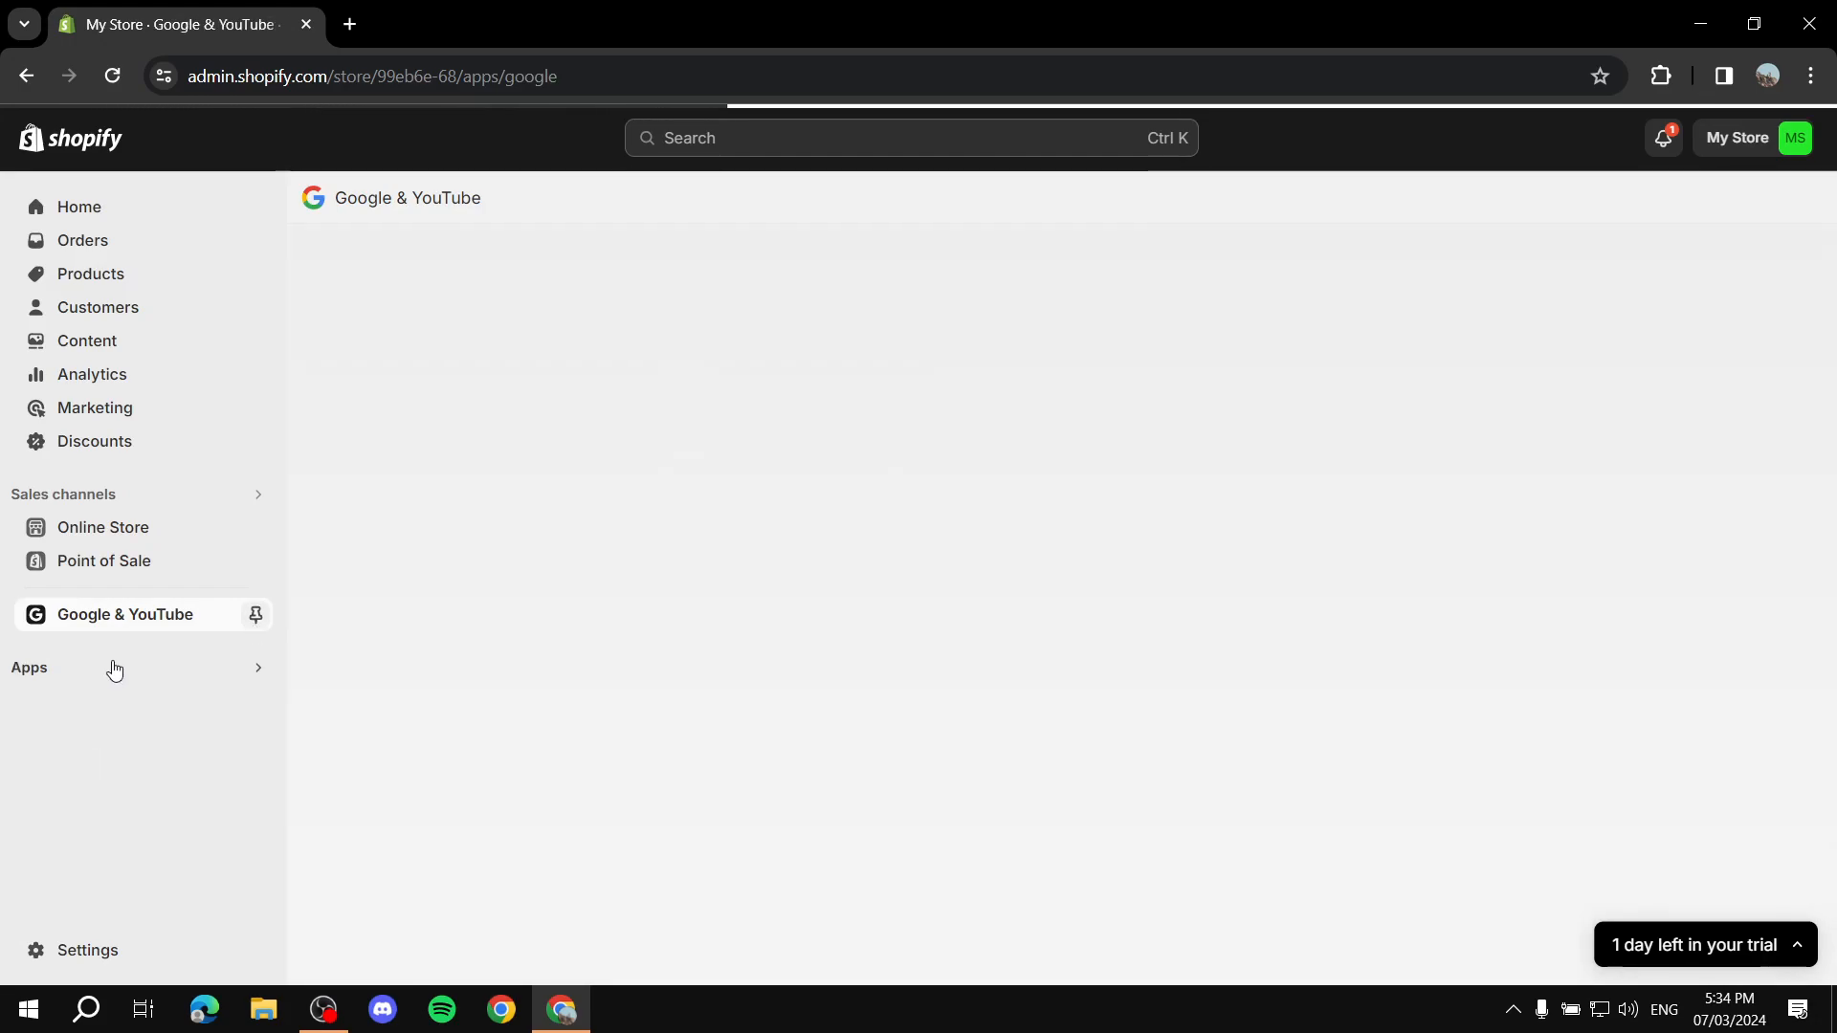
click(255, 614)
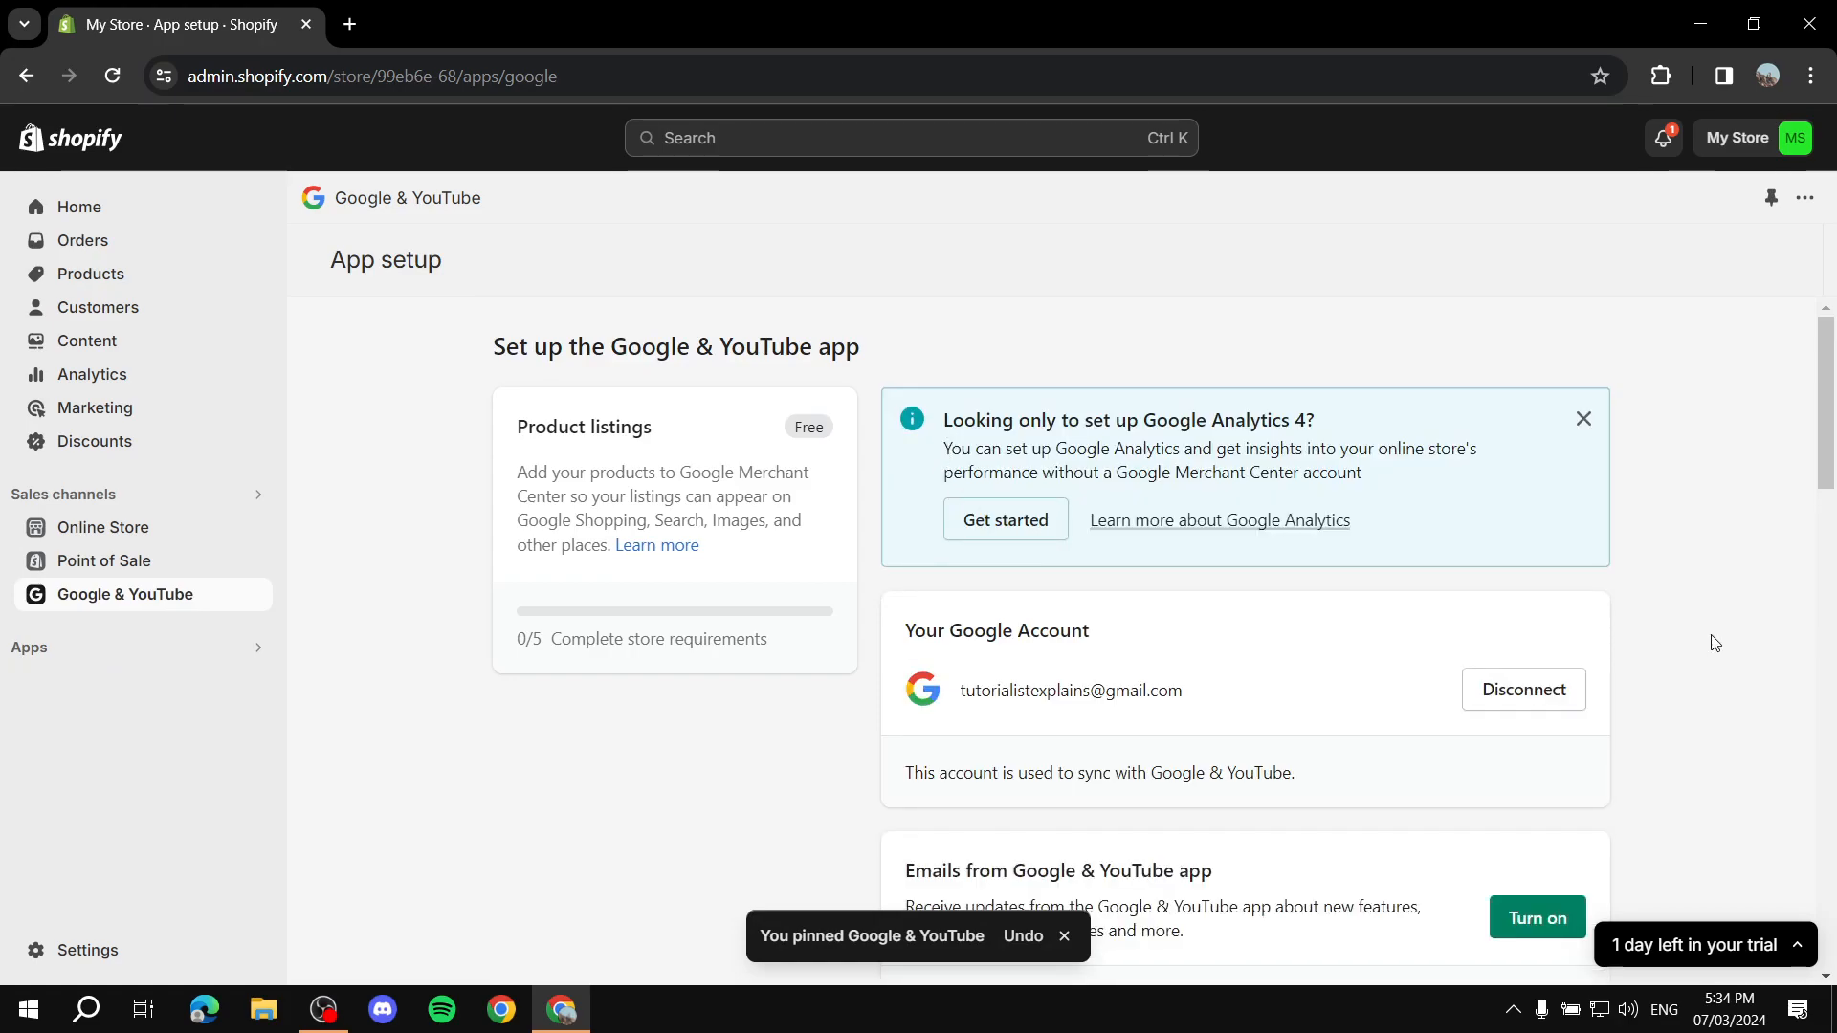
Step: Review the Google & YouTube setup checklist, highlighting the requirement to remove the online store password
scroll(1259, 516, down, 8)
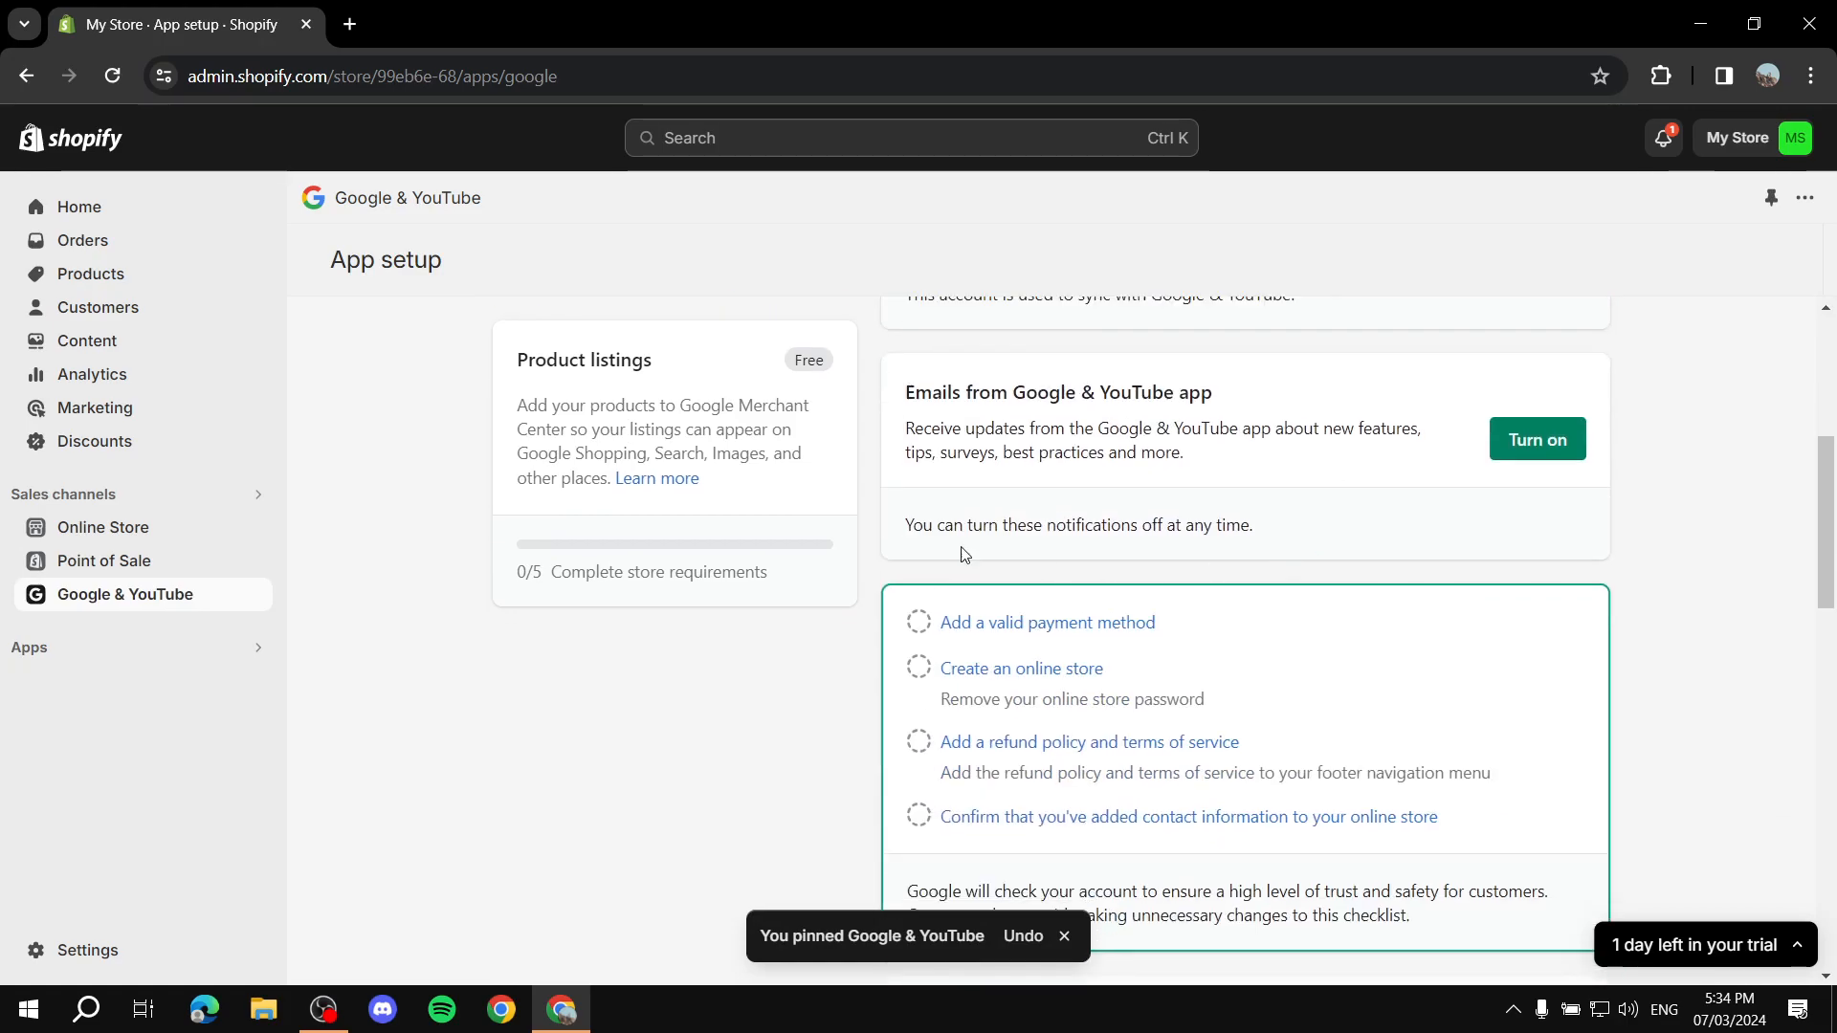
scroll(1242, 476, up, 1)
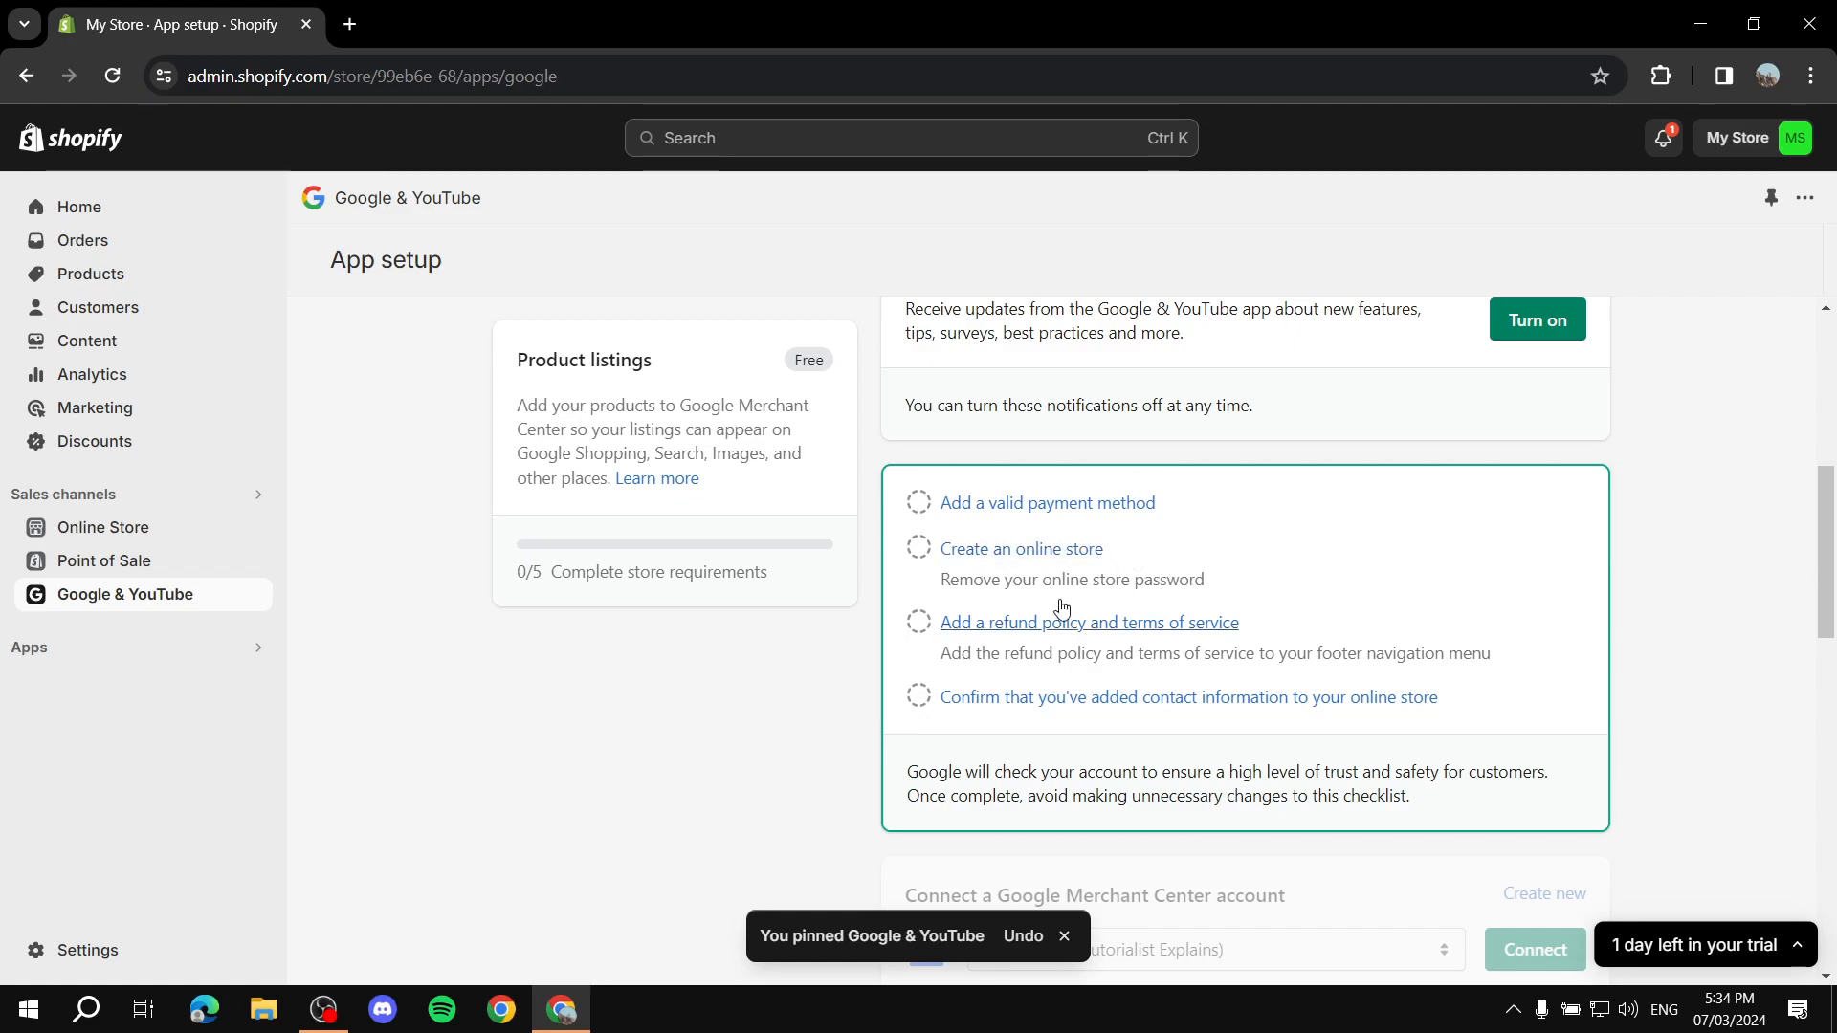
drag(1019, 579, 1250, 594)
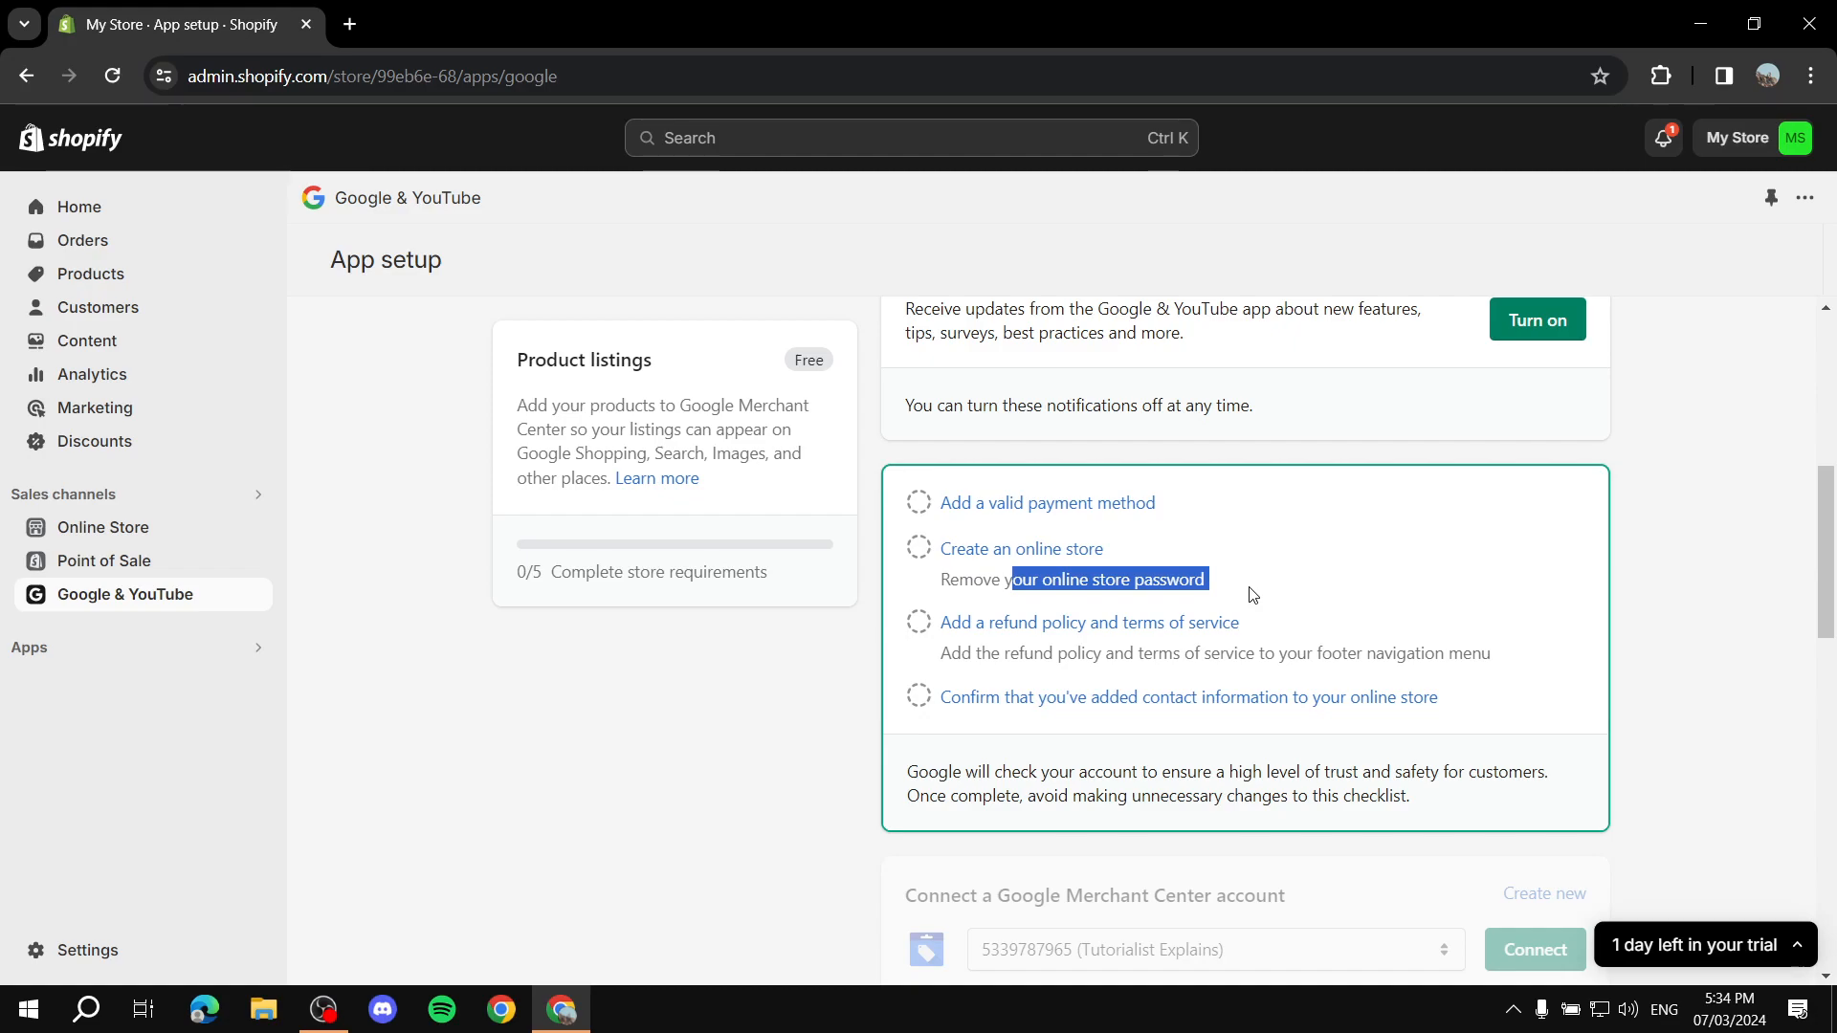
click(1263, 587)
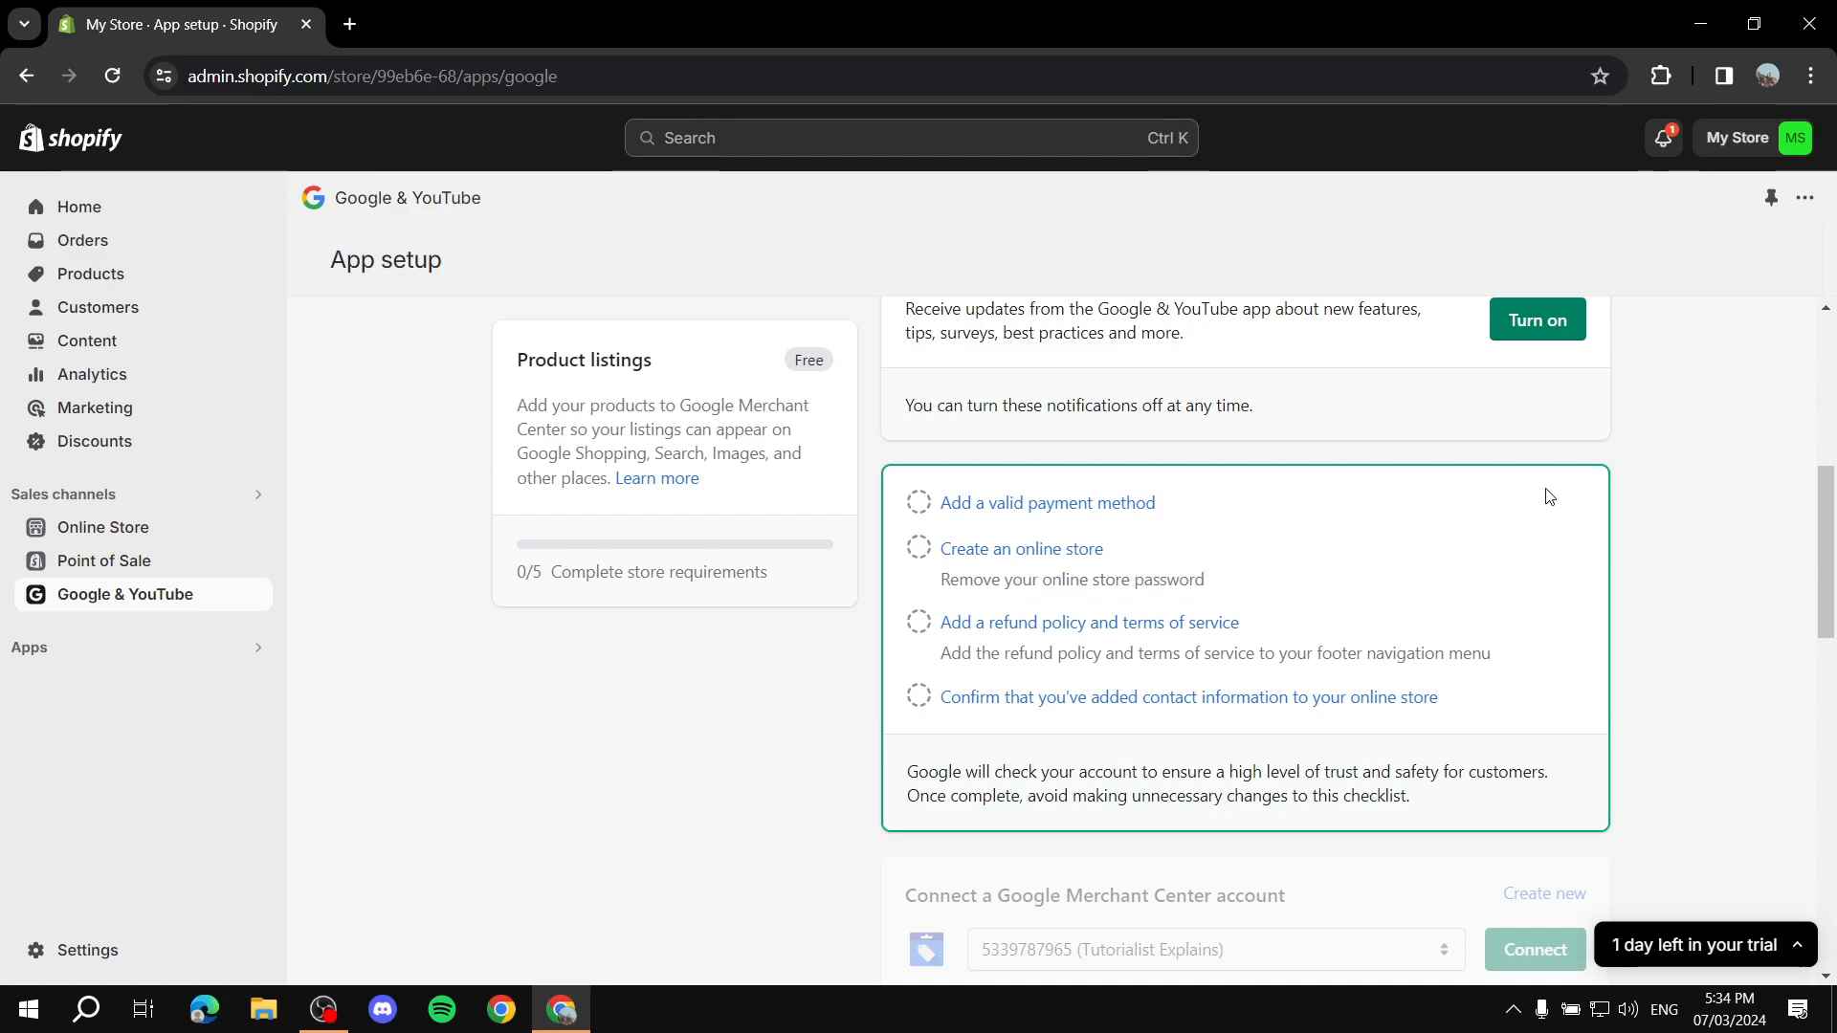
drag(994, 578, 1281, 580)
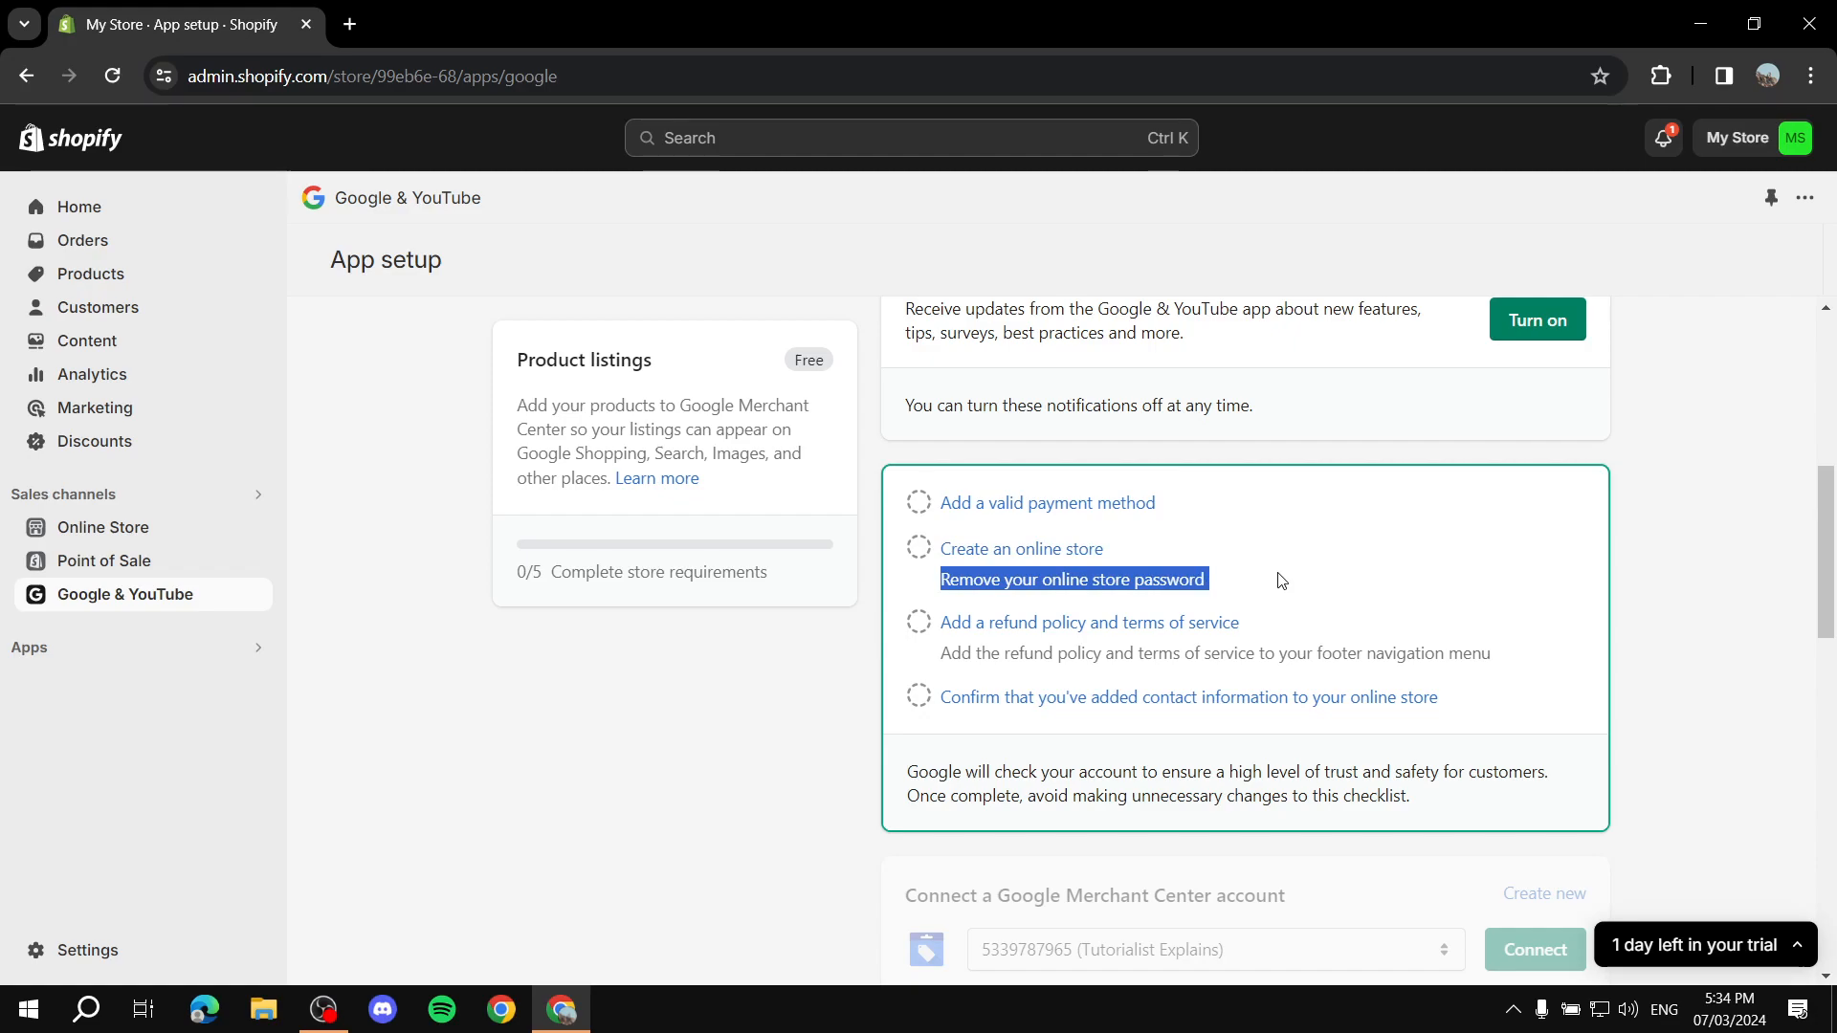
click(1281, 580)
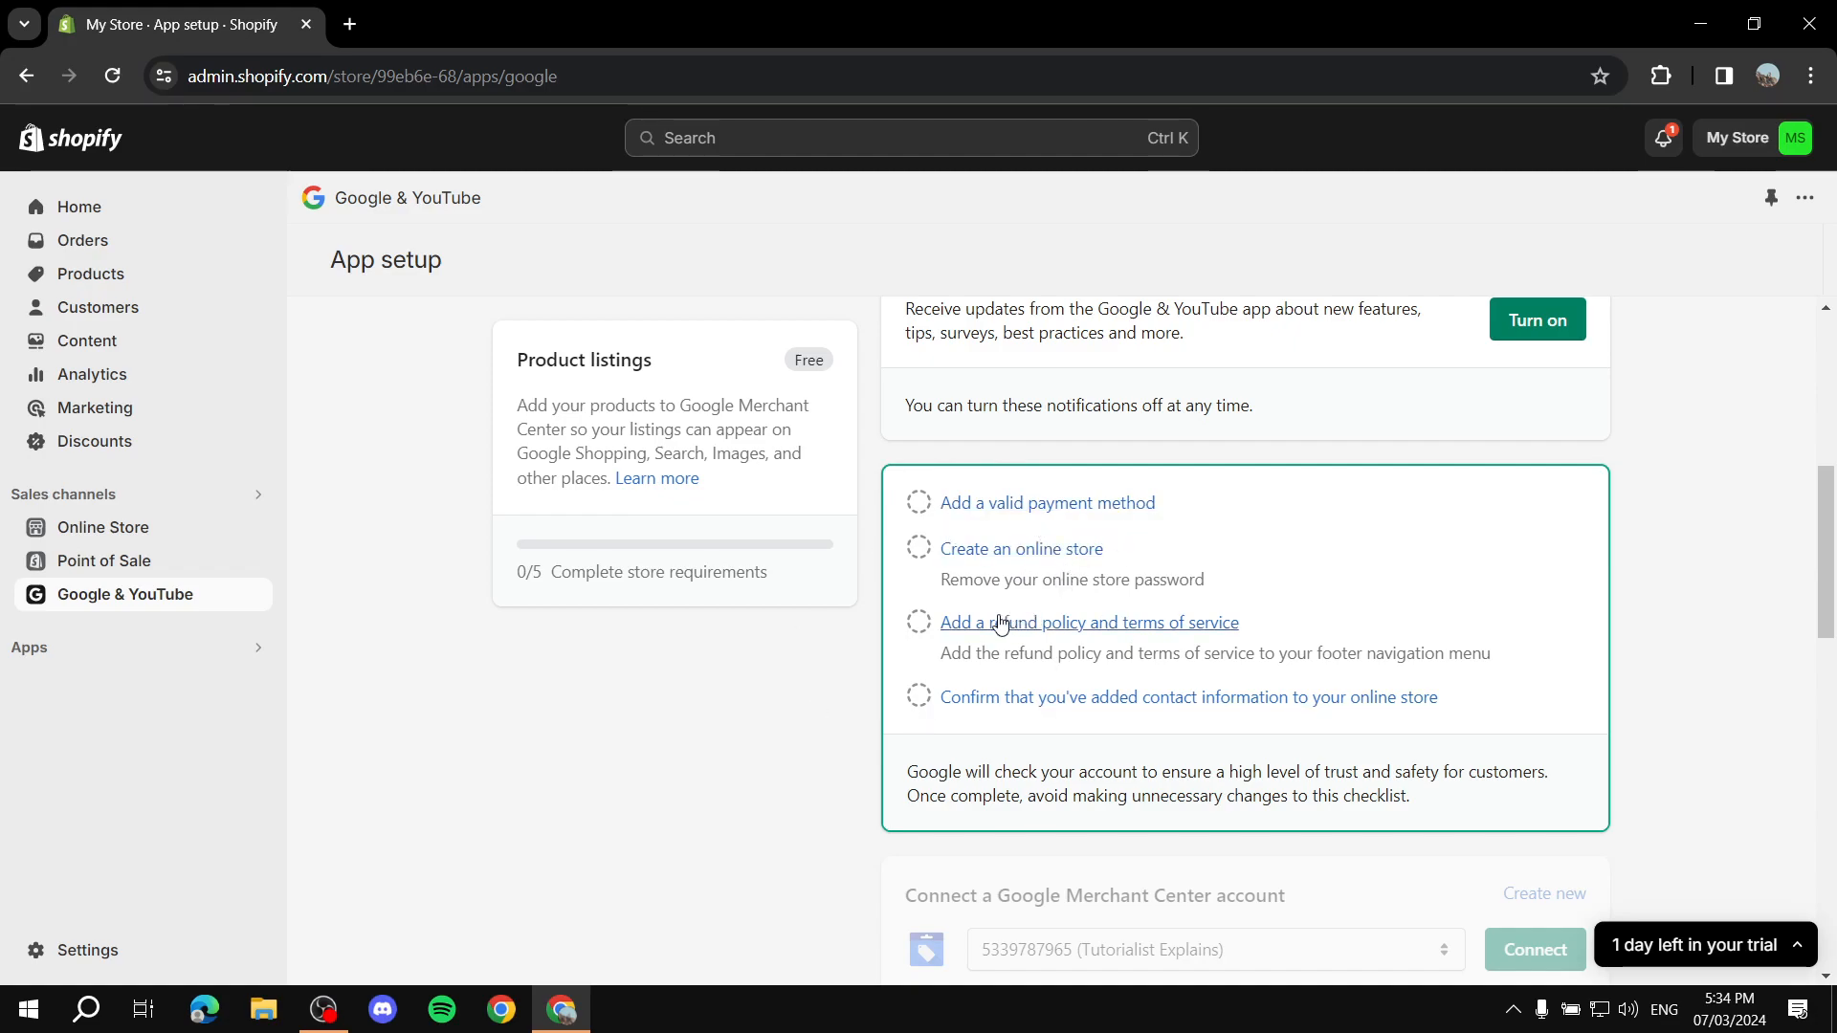
Step: Open the refund policy and terms of service requirement and look through the store's policy sections
scroll(886, 613, down, 1)
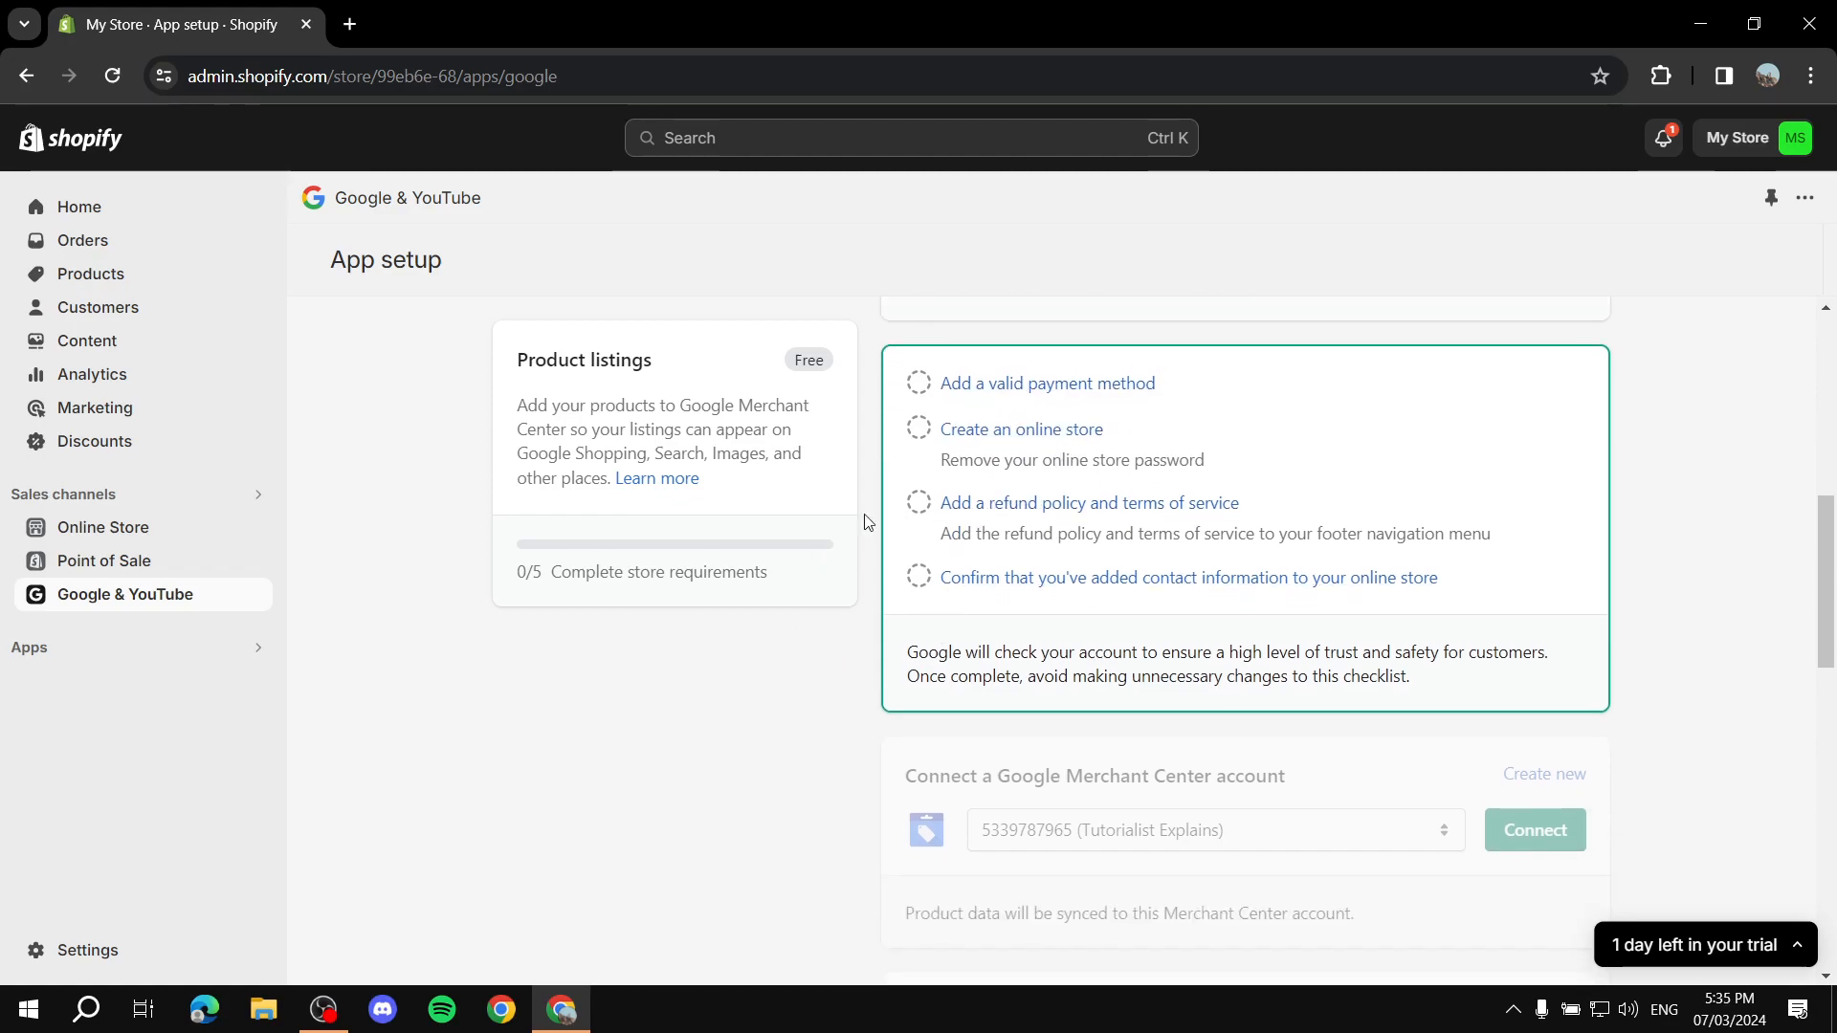
click(1156, 505)
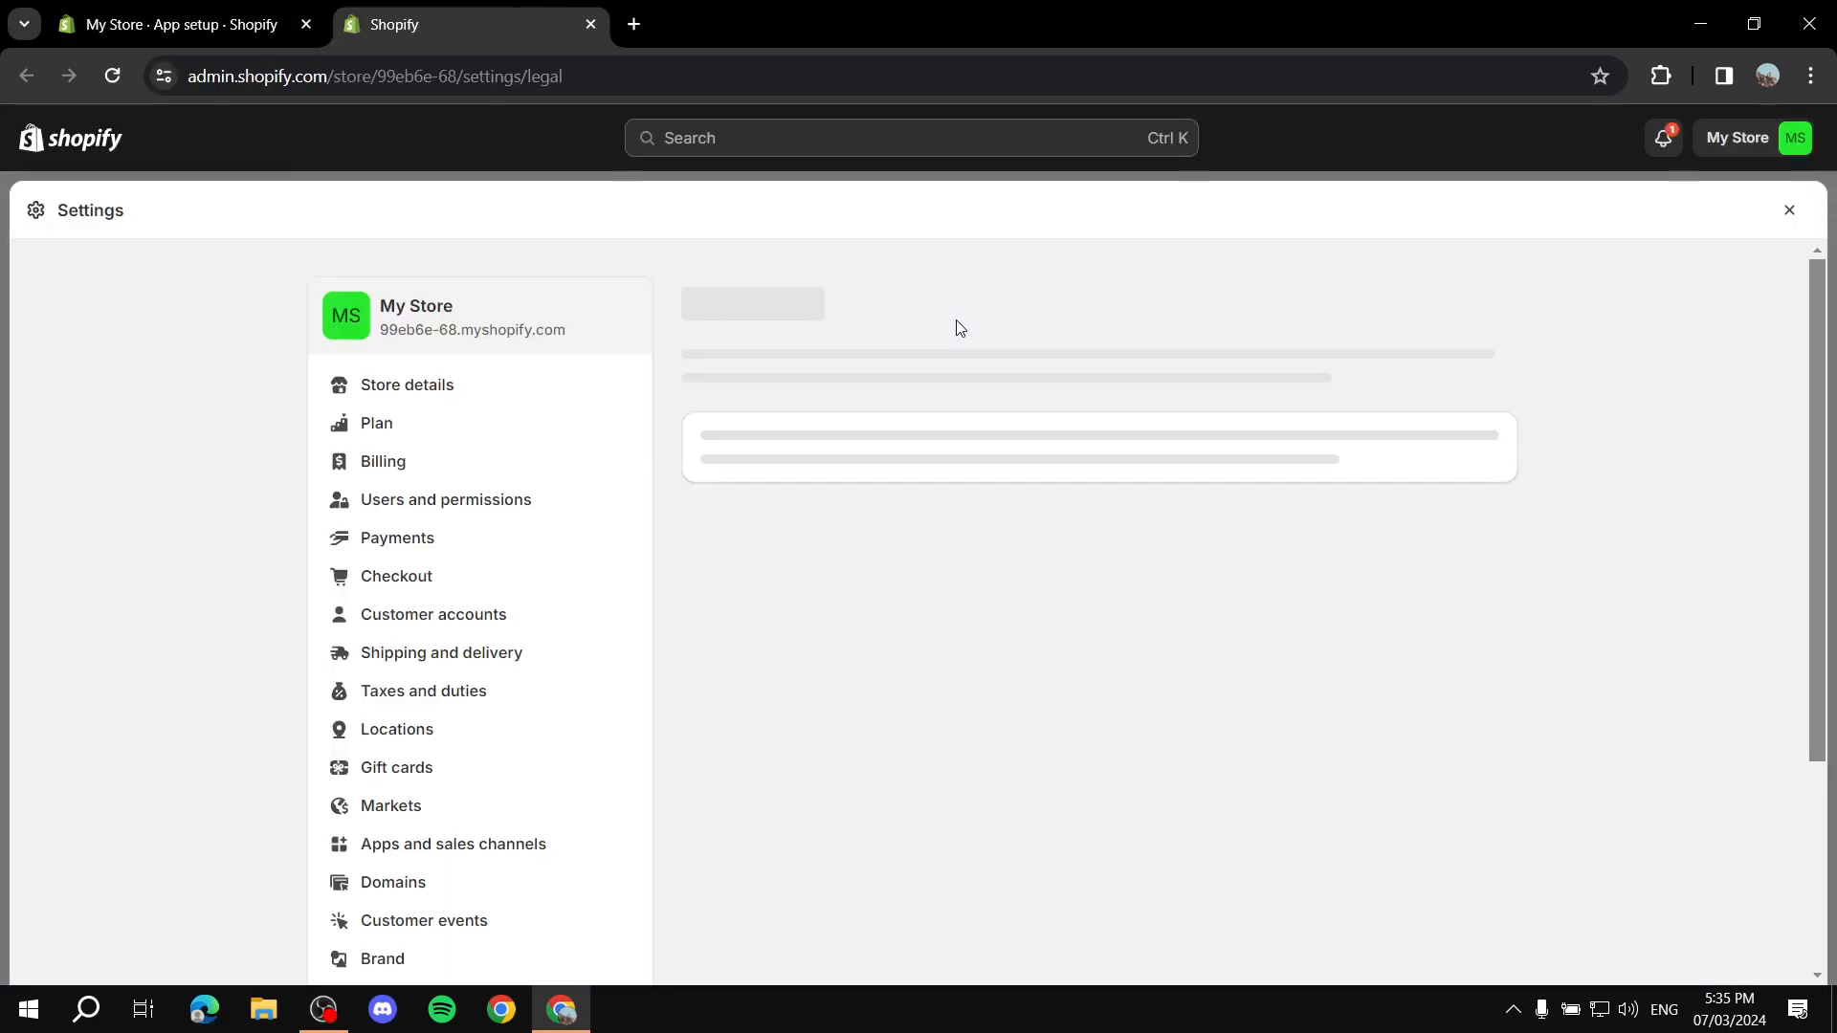
scroll(959, 328, down, 5)
scroll(1078, 308, up, 1)
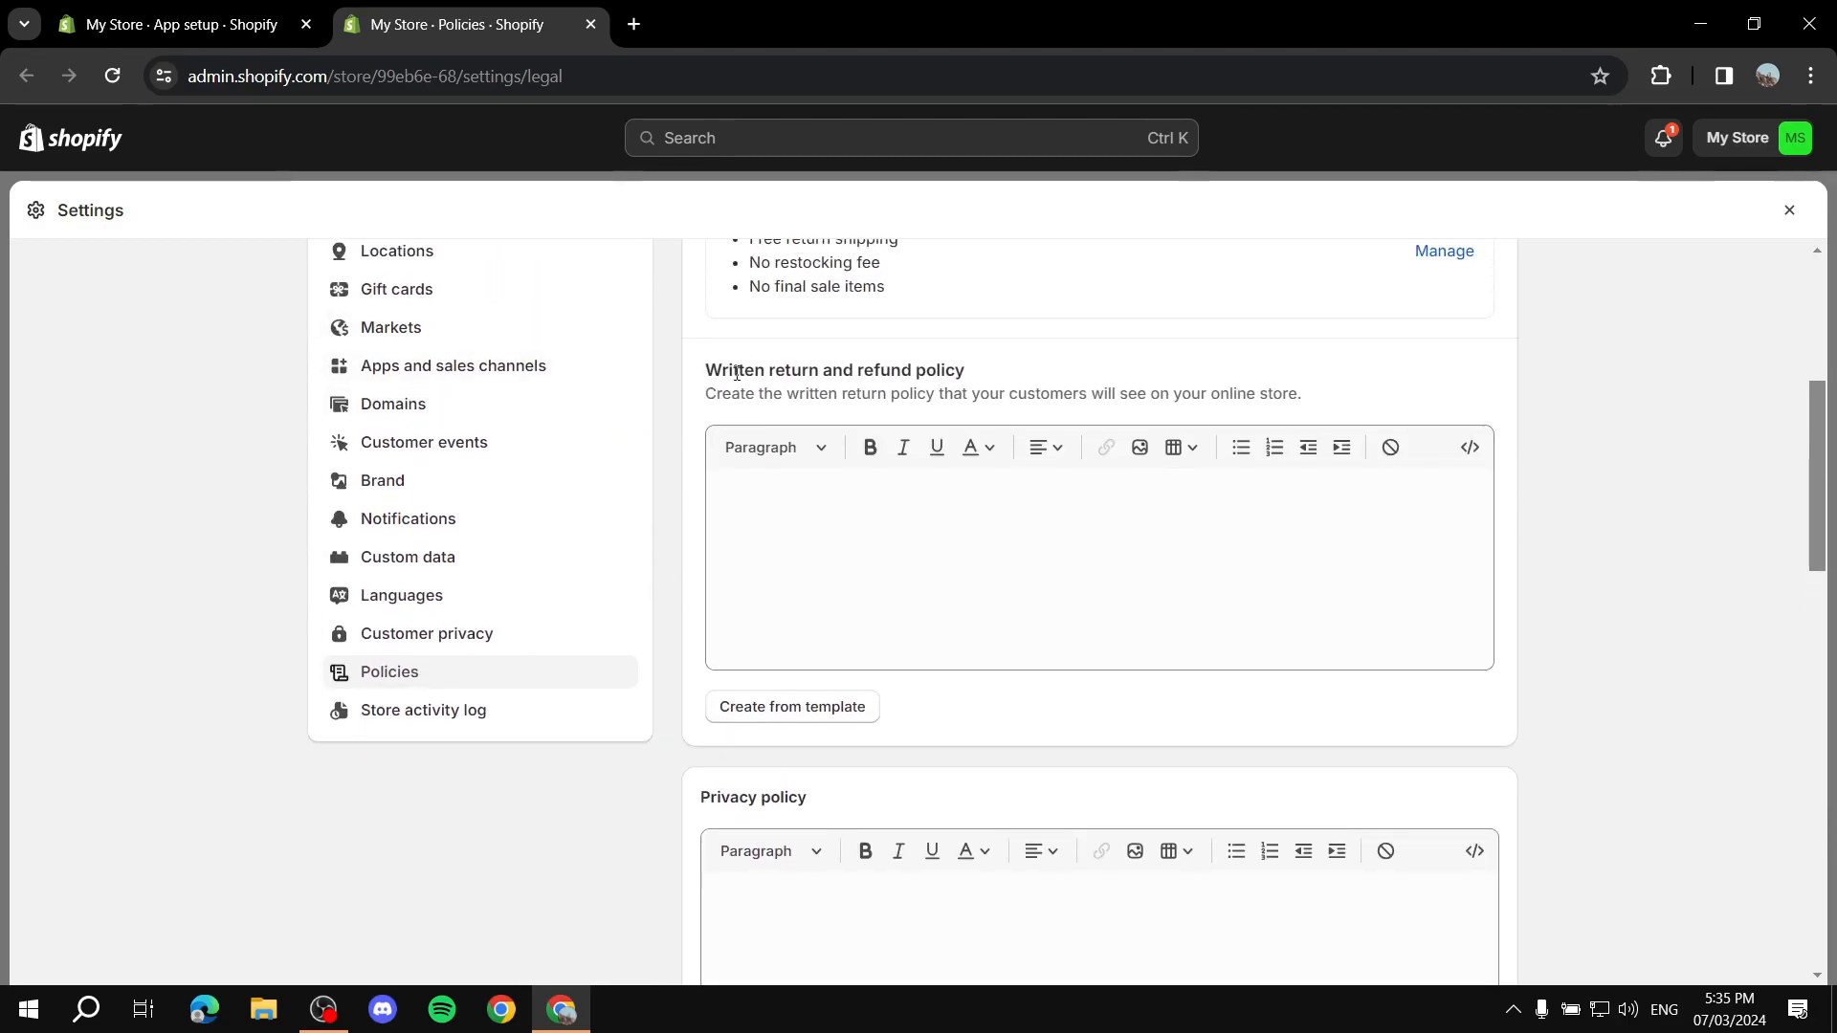
drag(730, 369, 1078, 377)
scroll(1091, 353, down, 3)
drag(727, 459, 955, 450)
scroll(959, 447, down, 3)
scroll(1022, 493, down, 3)
scroll(1593, 512, up, 2)
scroll(1541, 487, up, 8)
click(1284, 431)
scroll(1284, 431, up, 3)
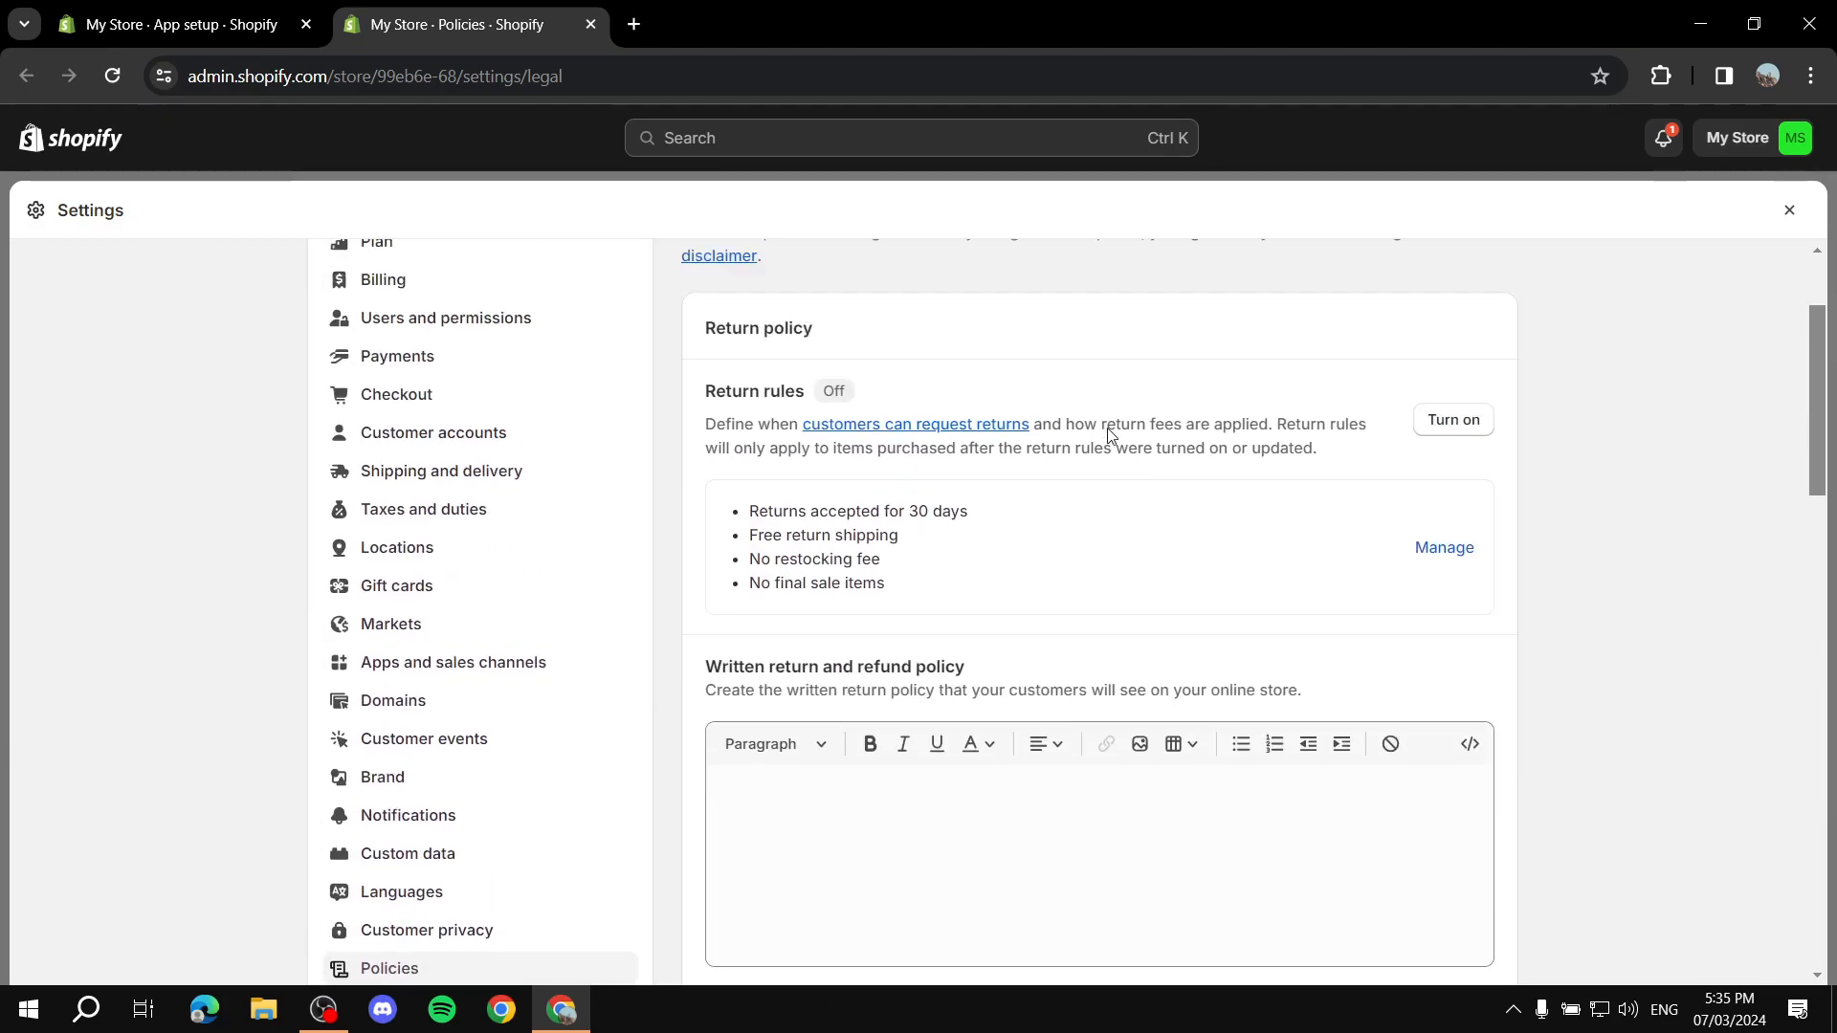
Step: Examine the return rules, open the default return rules to review their options, and go back to the store policies
drag(739, 575, 931, 647)
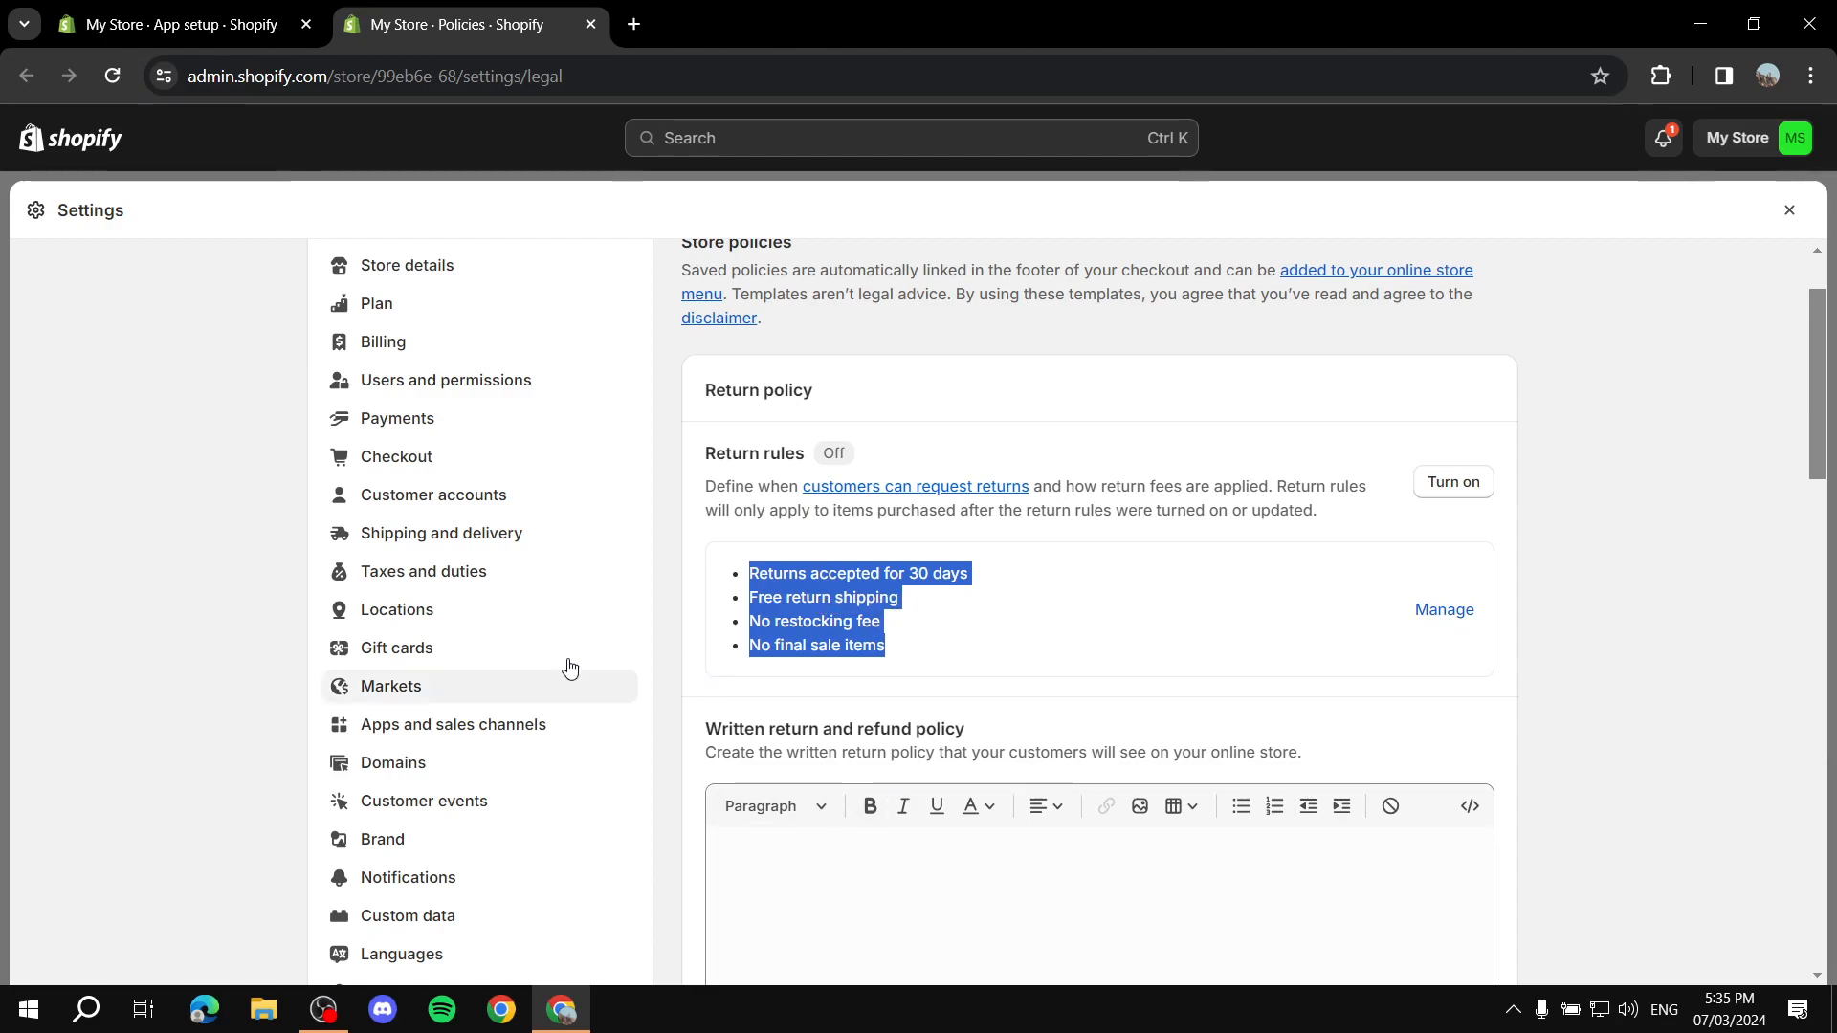
click(940, 674)
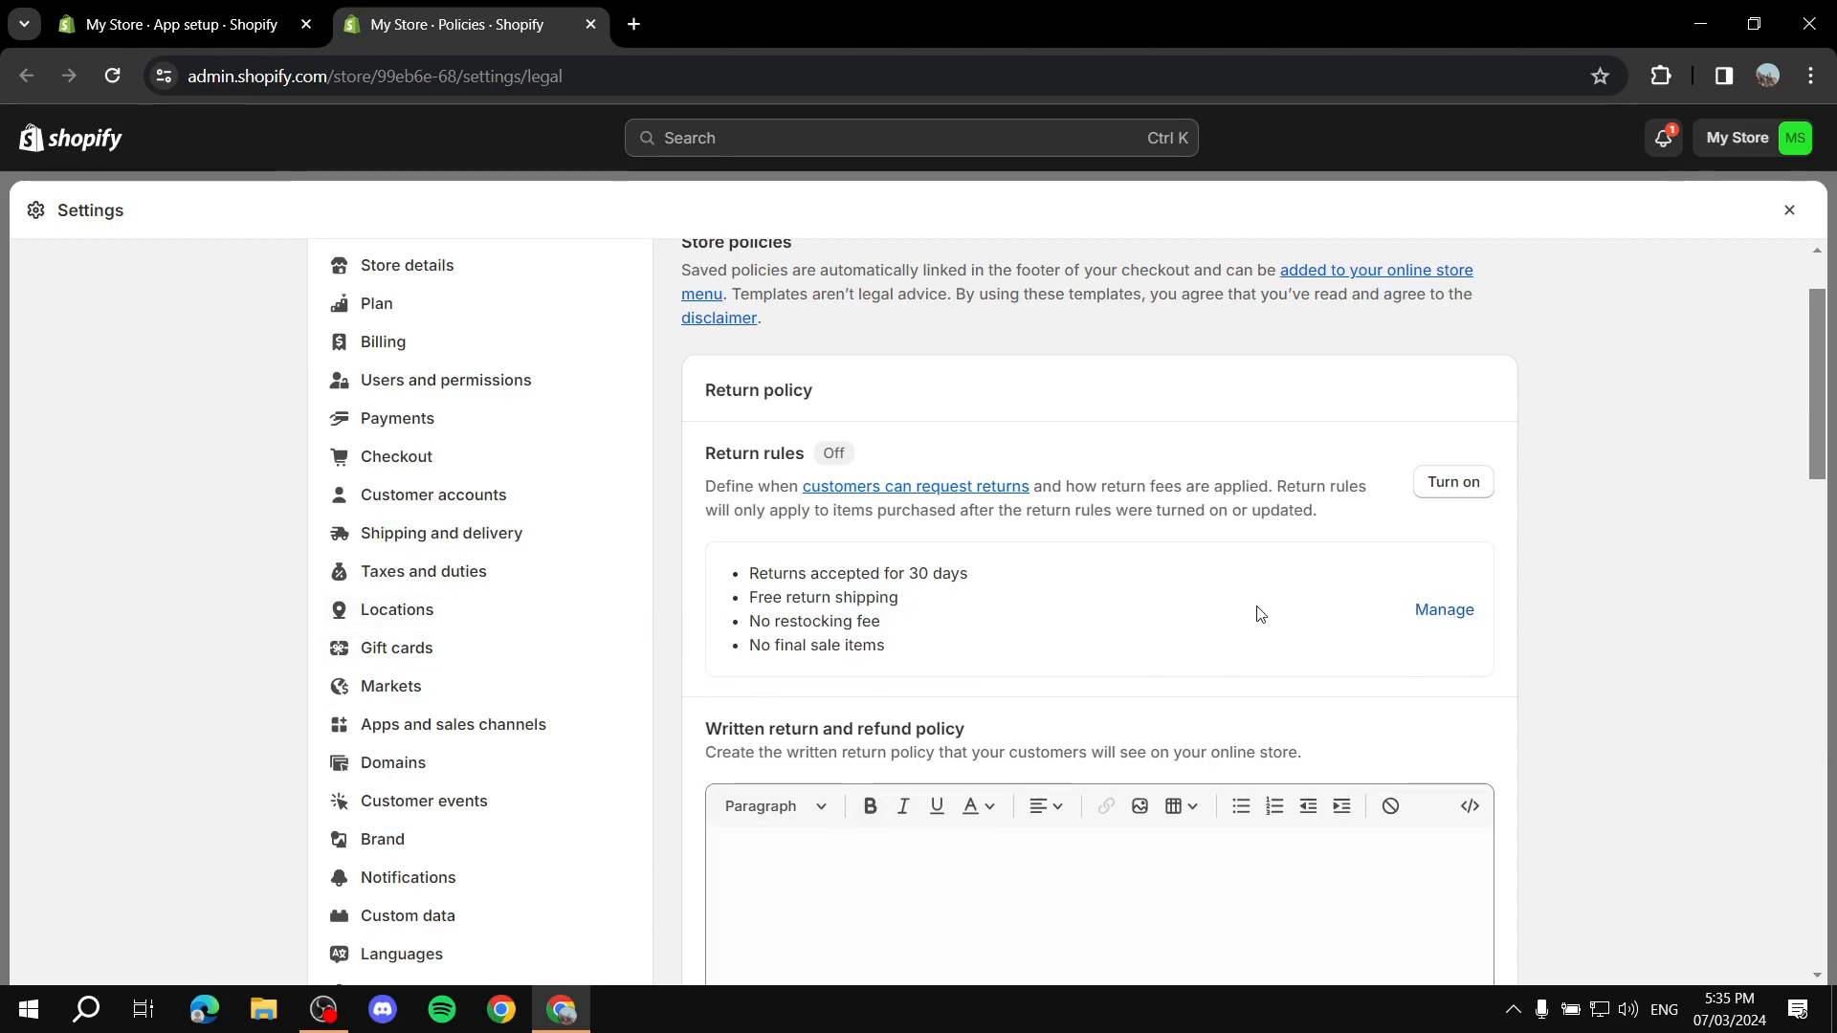
drag(918, 667, 739, 557)
click(1259, 682)
click(1445, 611)
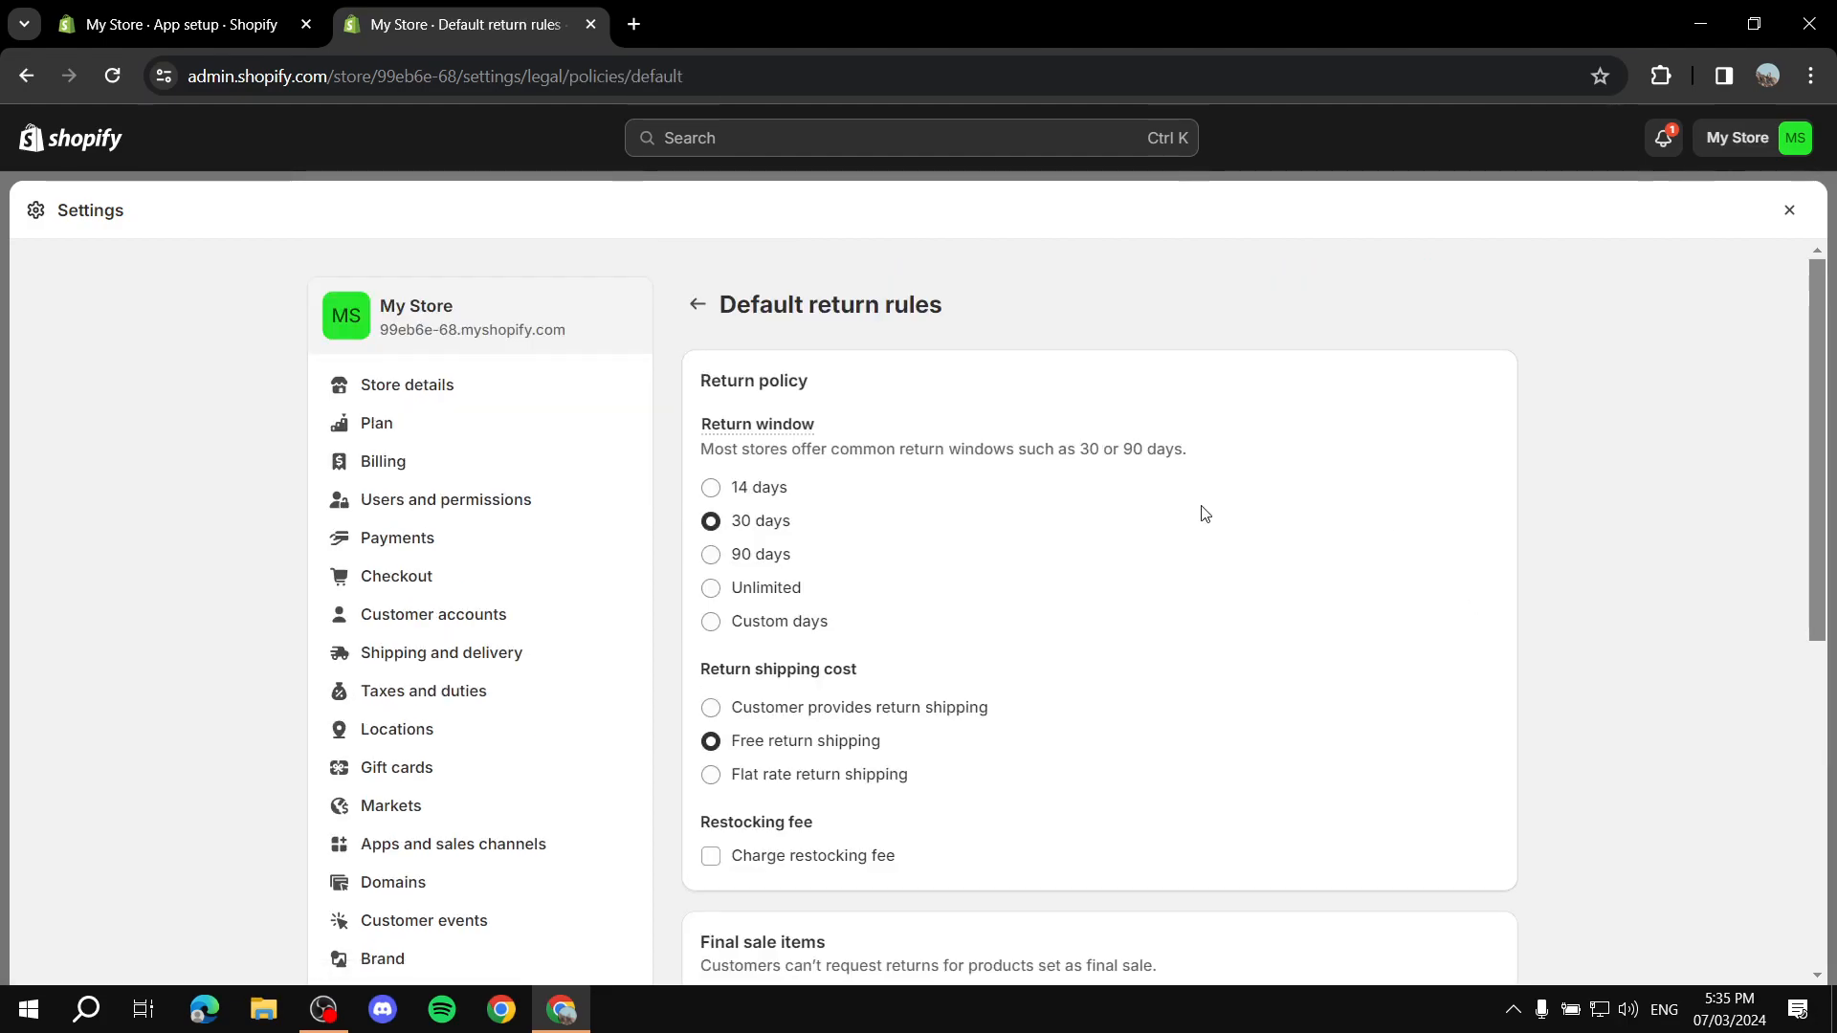
scroll(777, 405, down, 1)
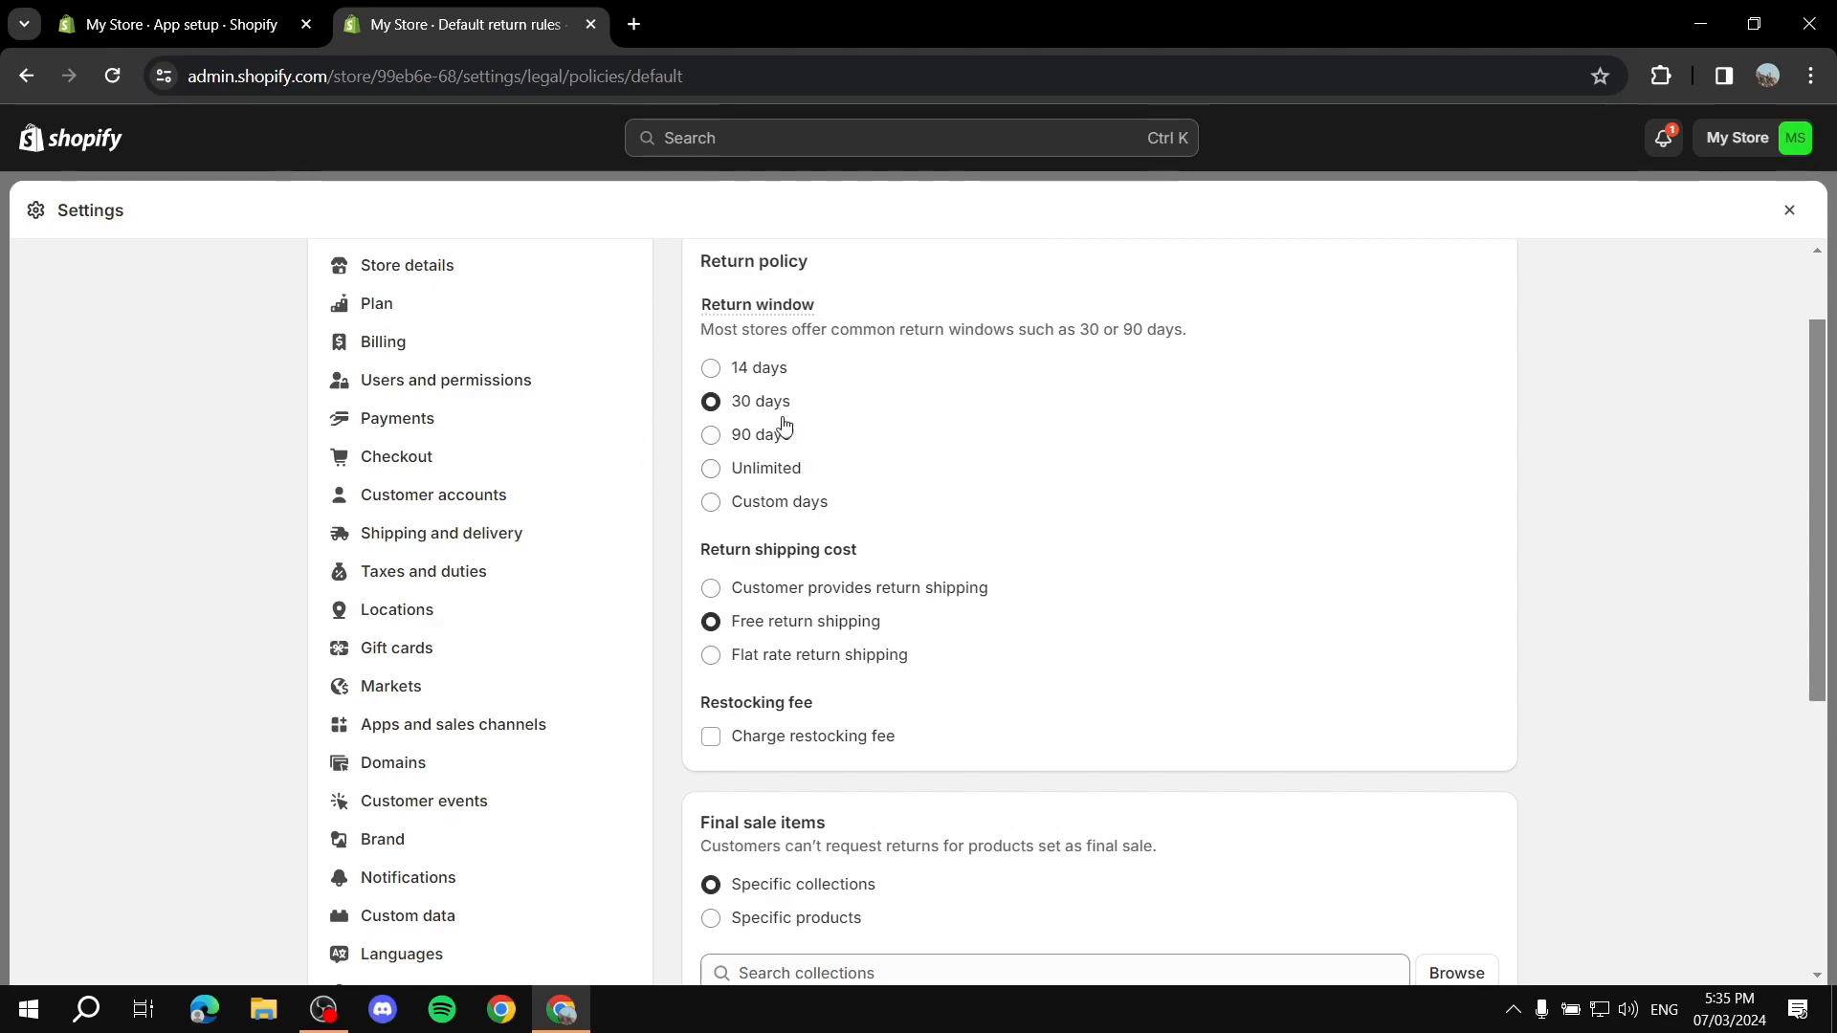
scroll(525, 398, down, 3)
scroll(804, 443, up, 3)
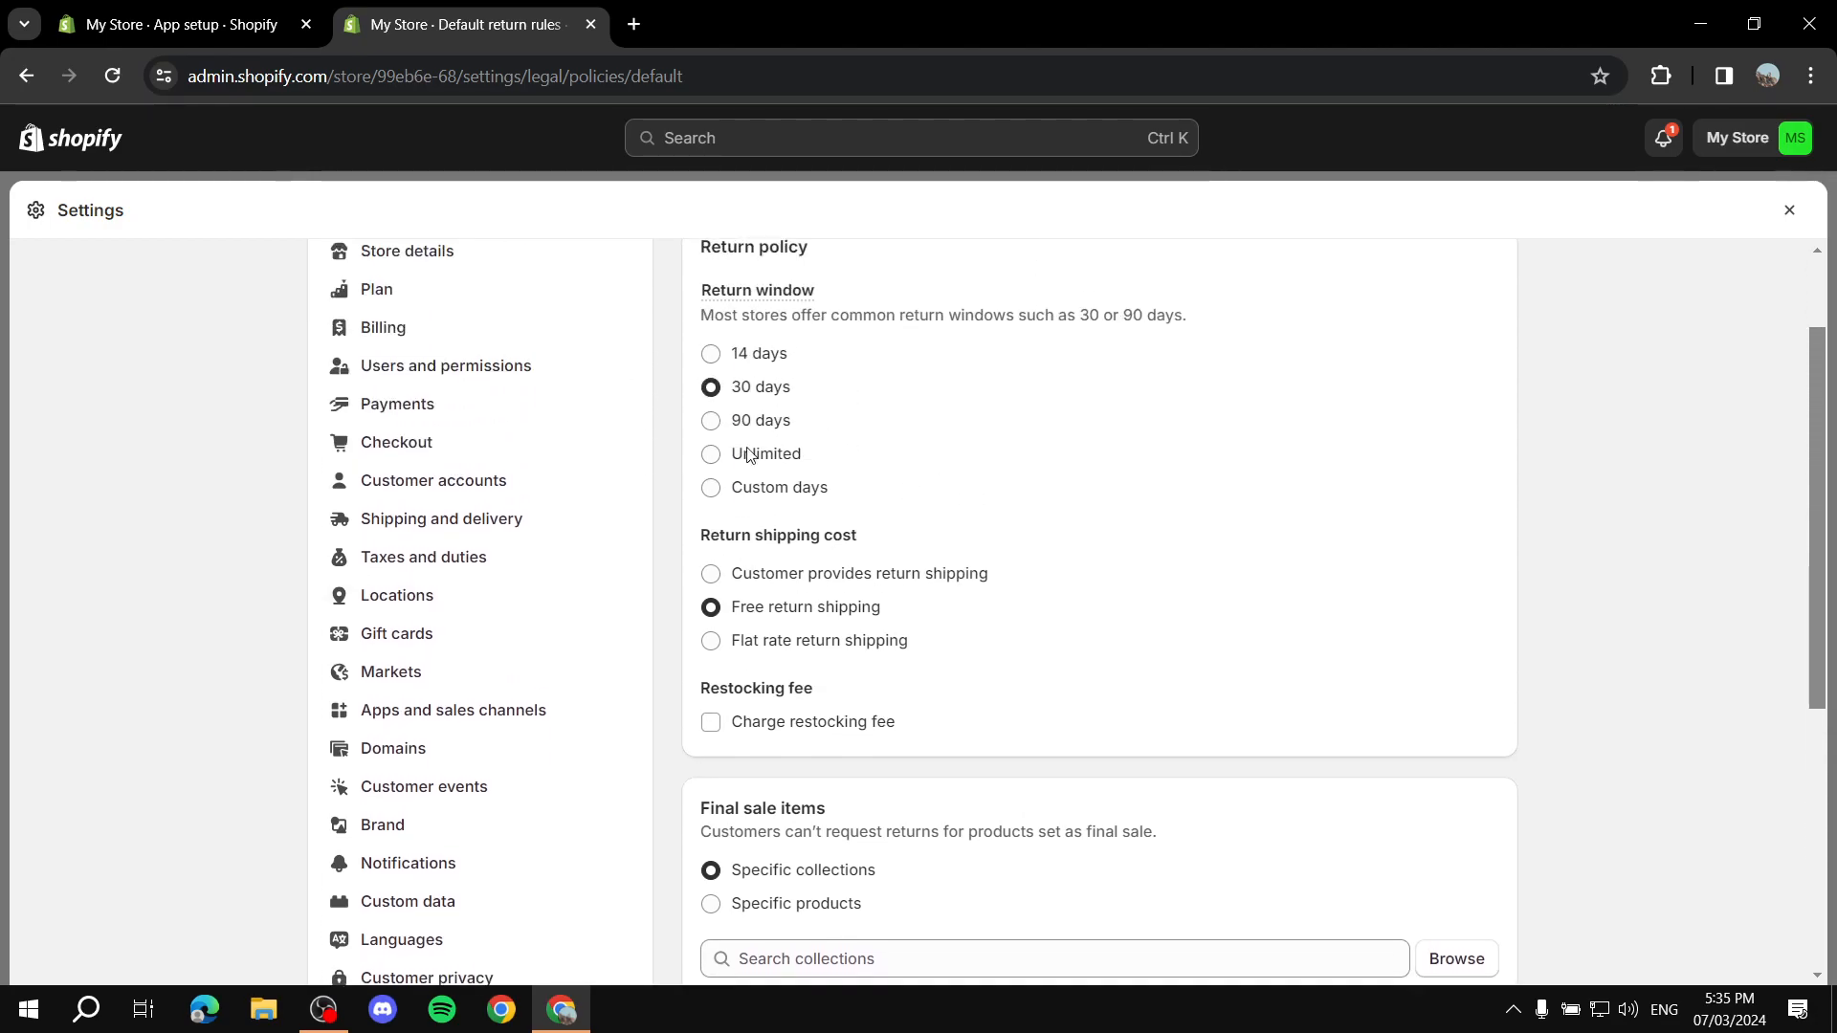
scroll(938, 489, down, 3)
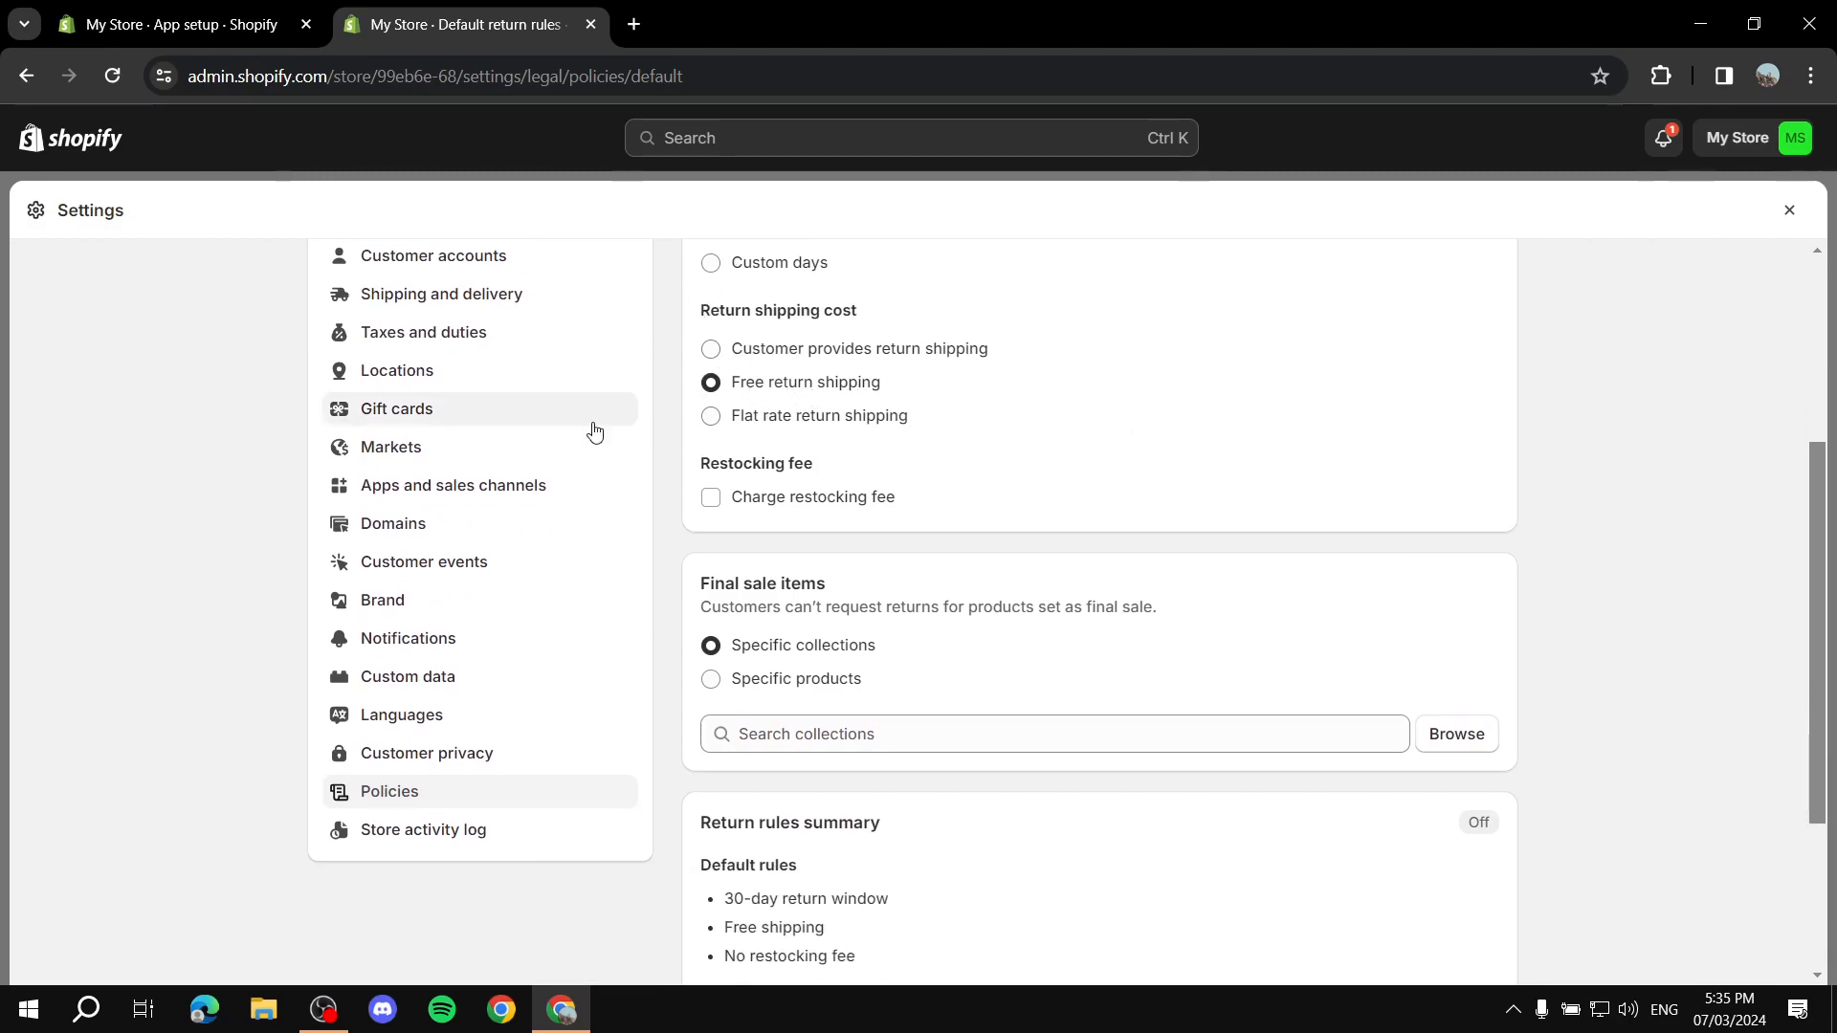
scroll(937, 459, down, 3)
scroll(976, 525, up, 7)
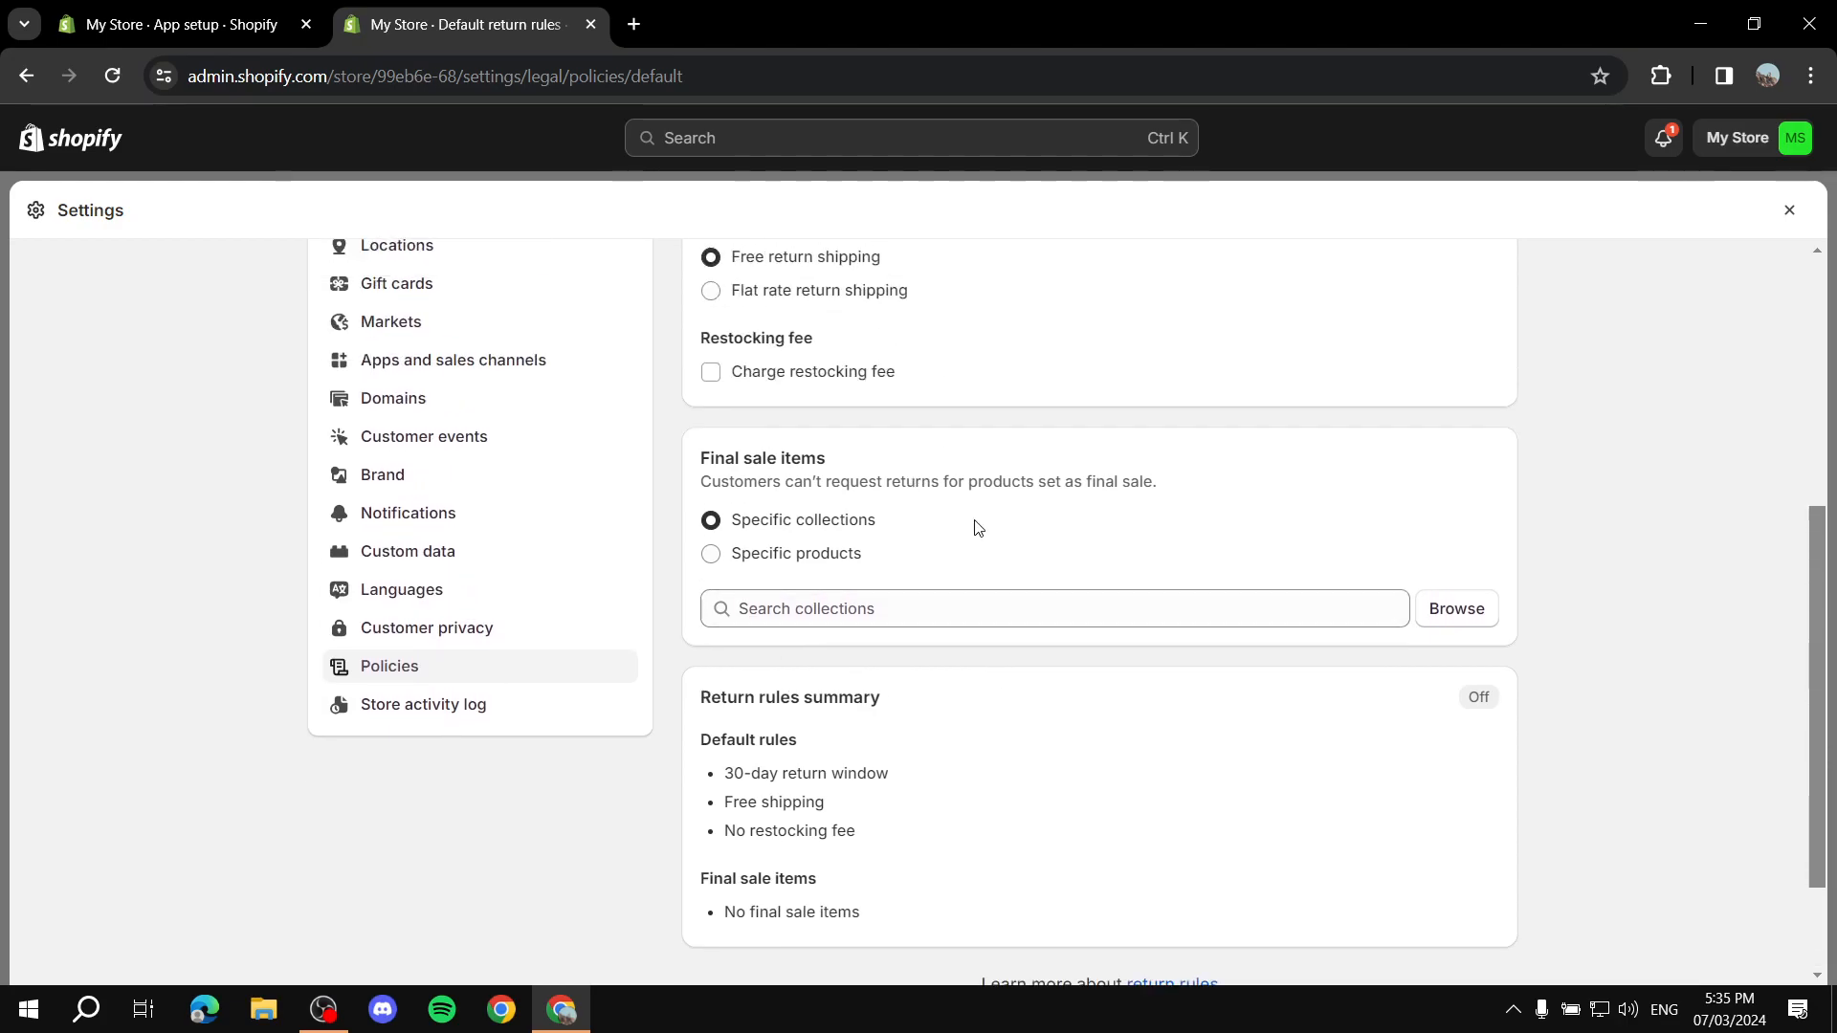
click(698, 306)
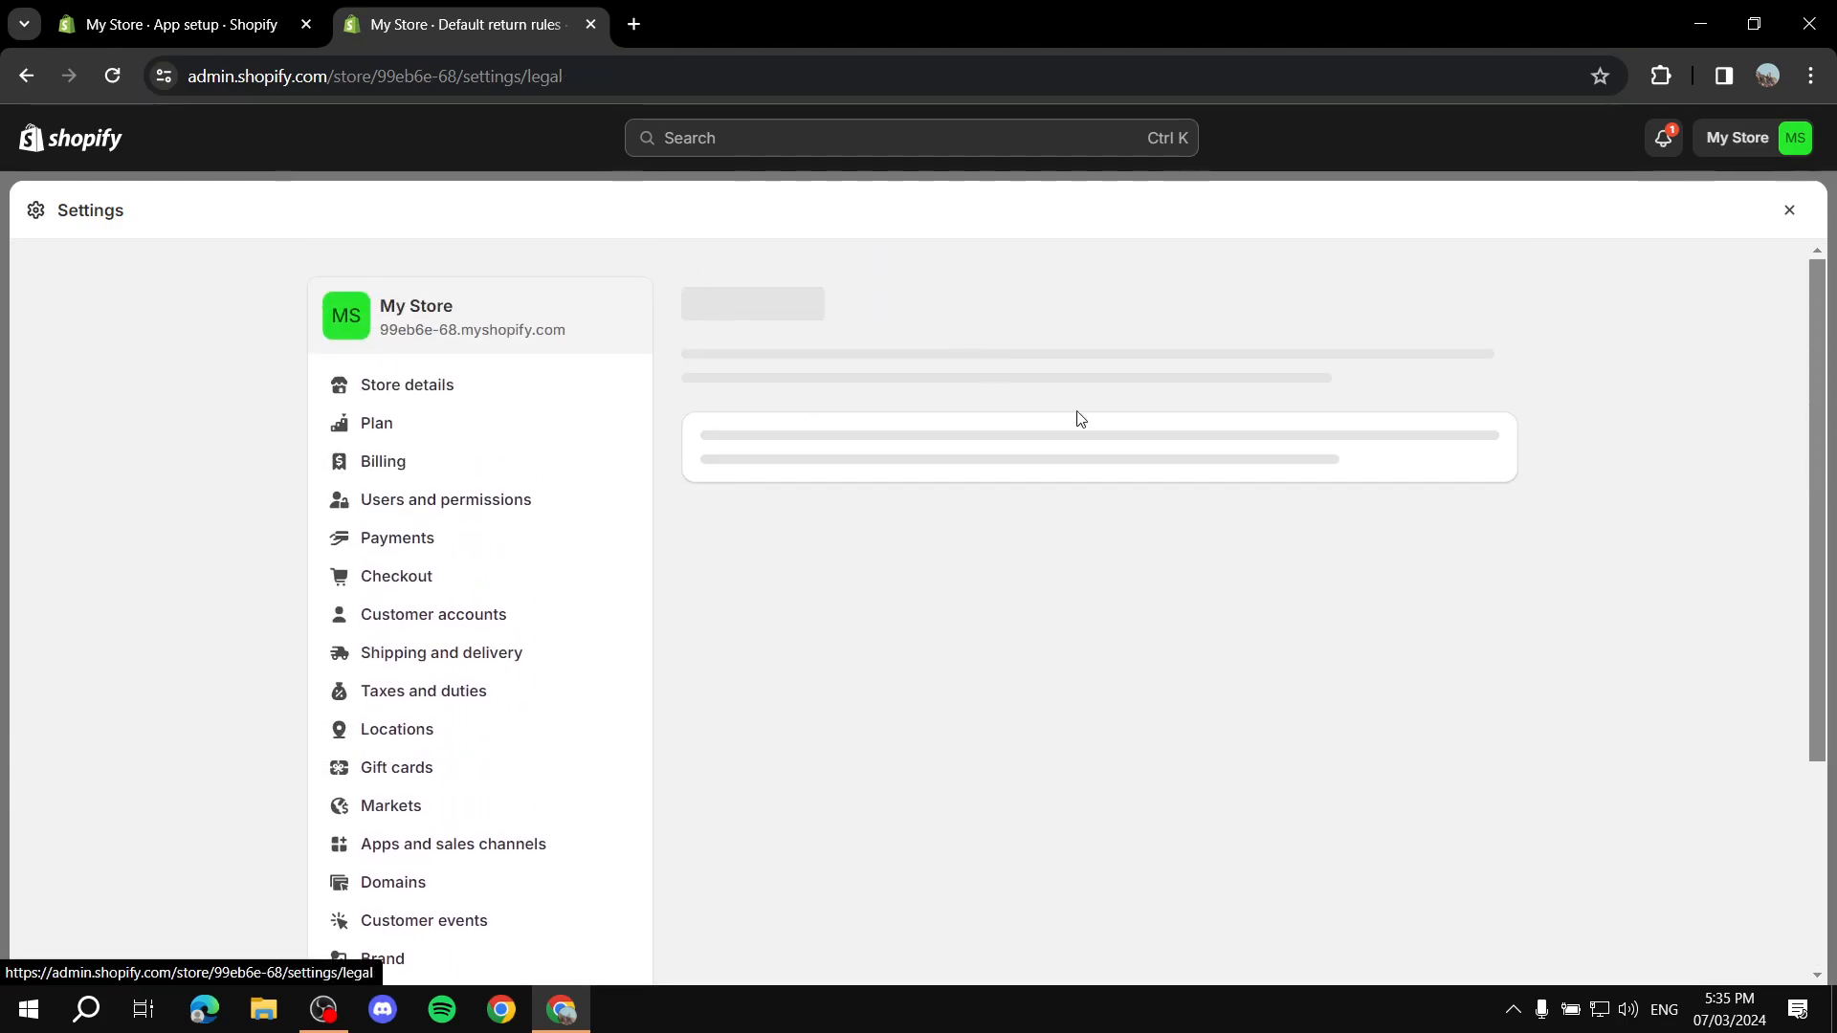
Step: Look over the written return and refund, privacy, and terms of service policy editors
scroll(1124, 555, down, 5)
scroll(1119, 579, down, 1)
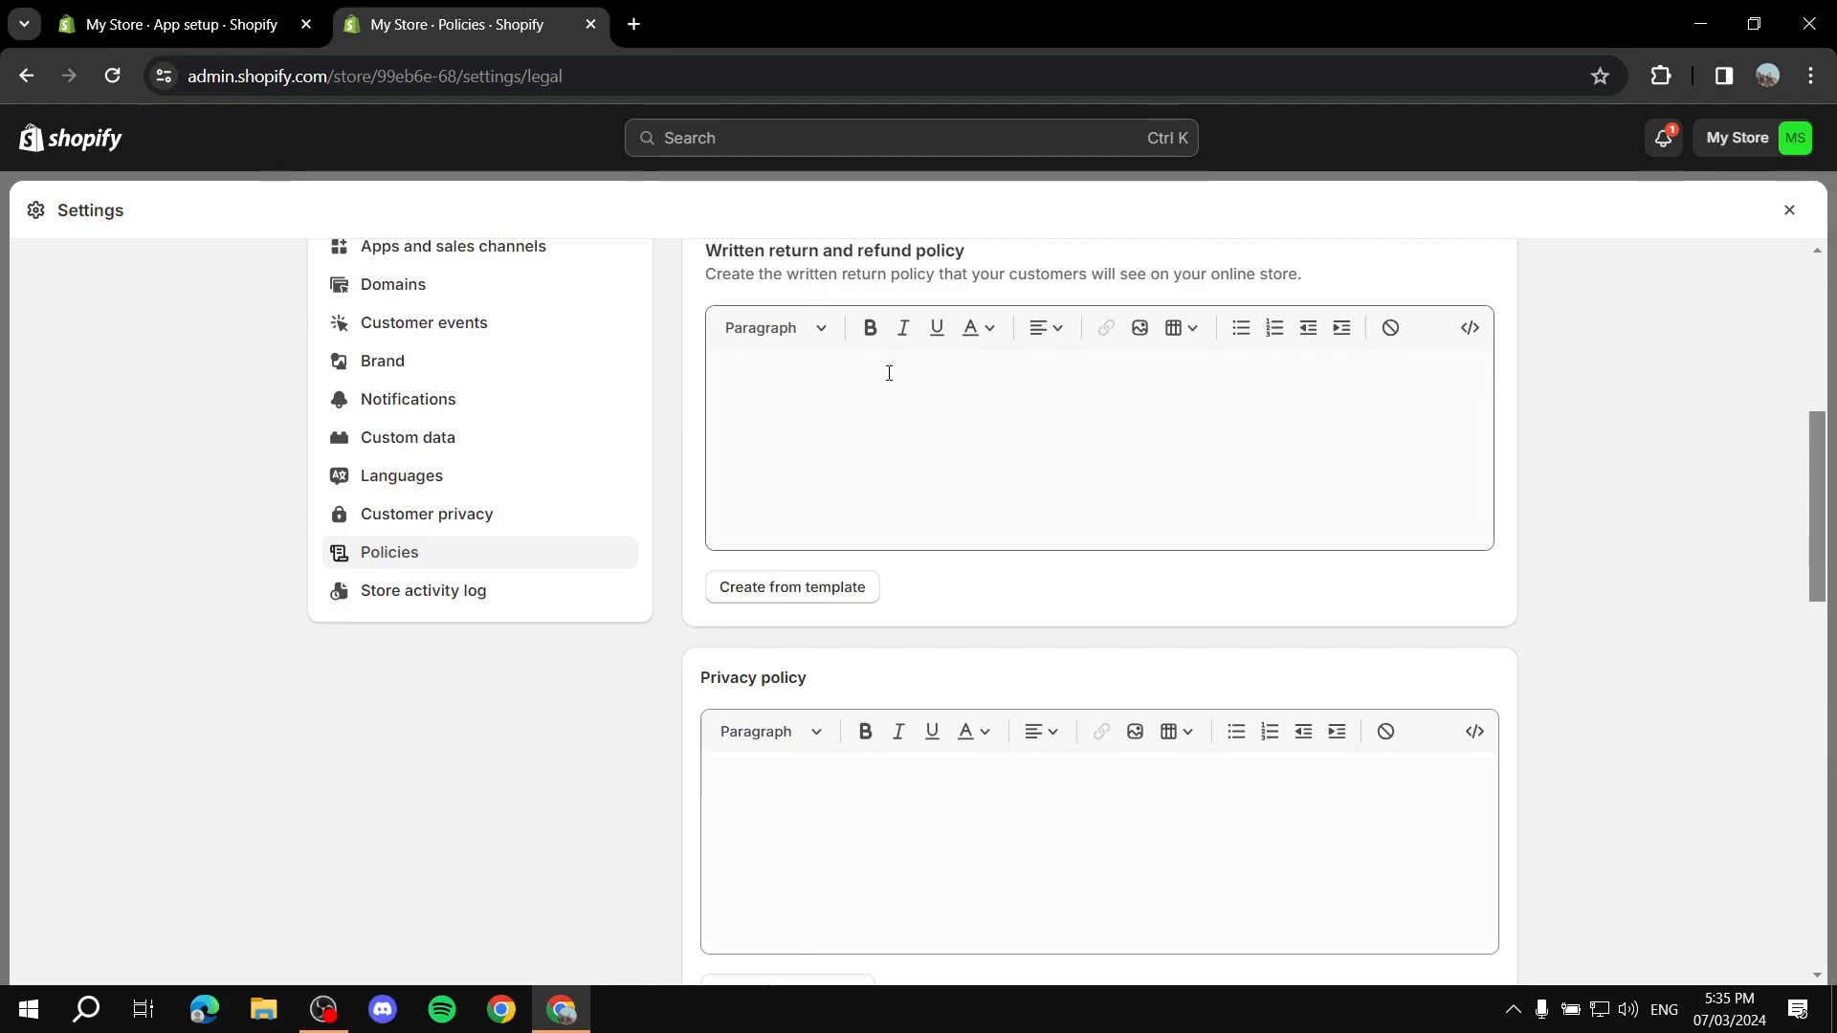
scroll(914, 365, up, 1)
scroll(746, 497, down, 5)
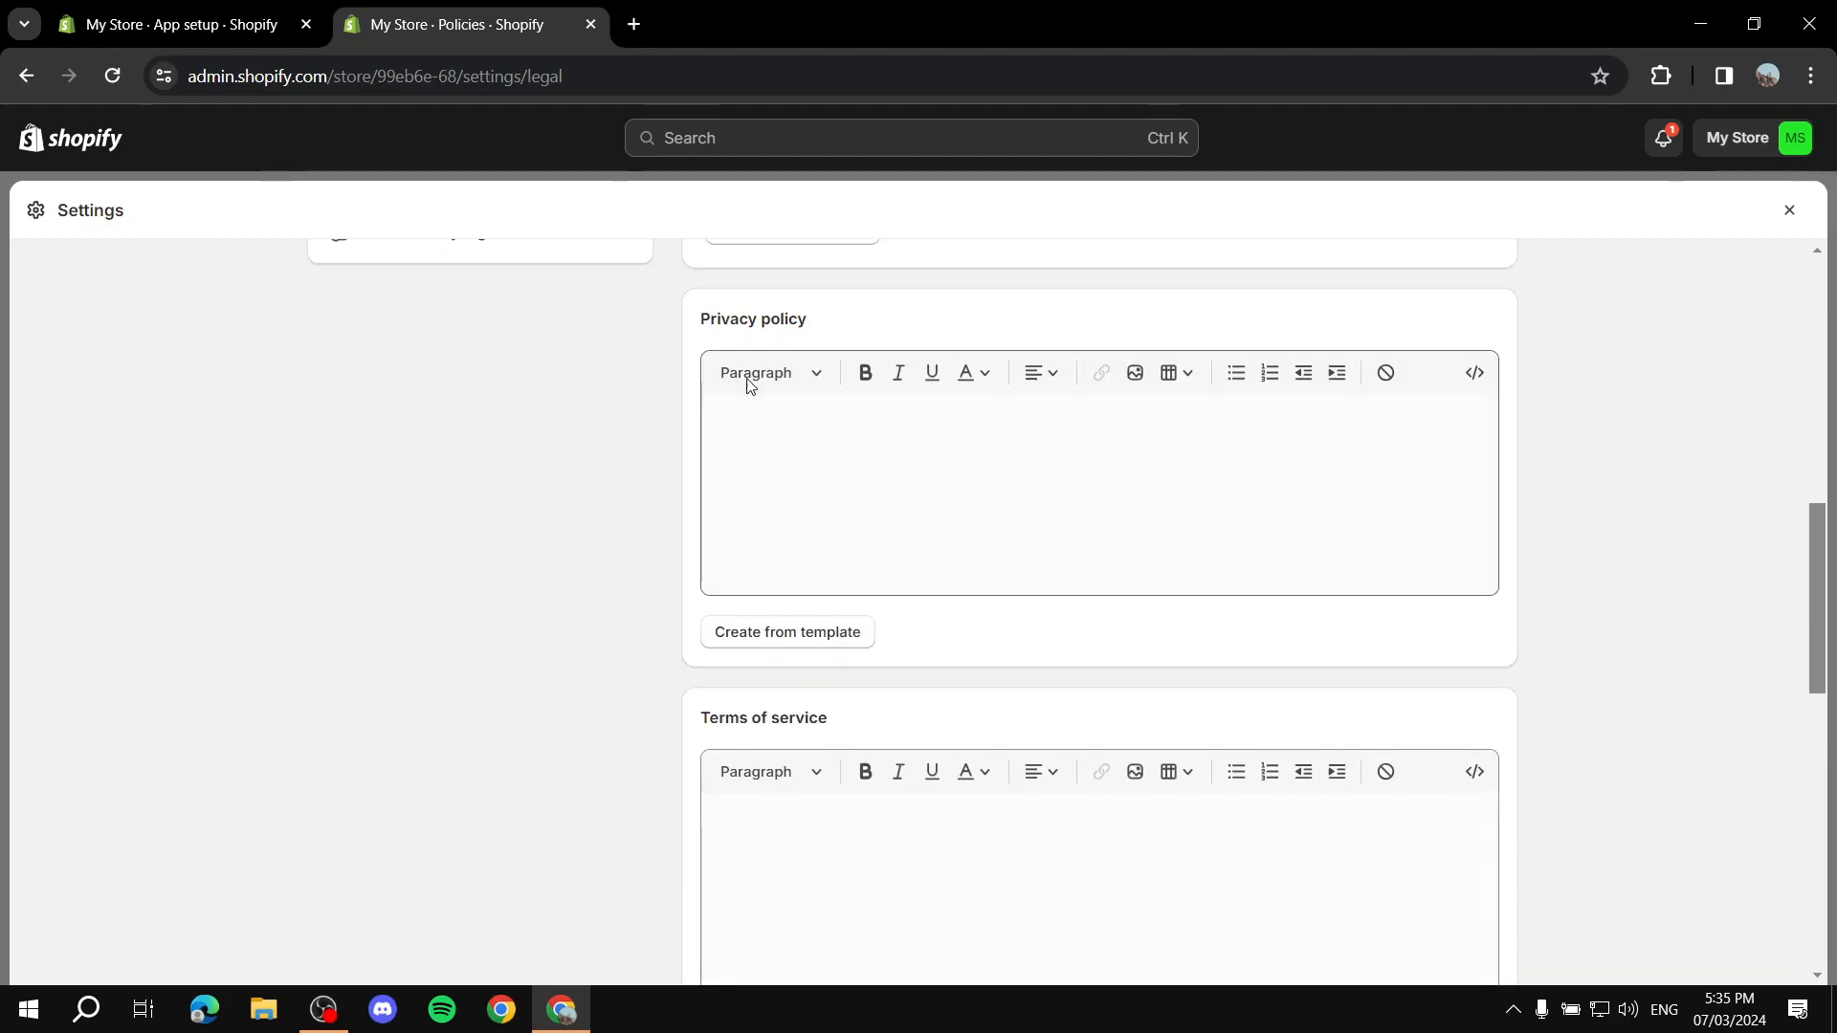
scroll(1056, 718, down, 3)
scroll(1062, 689, up, 10)
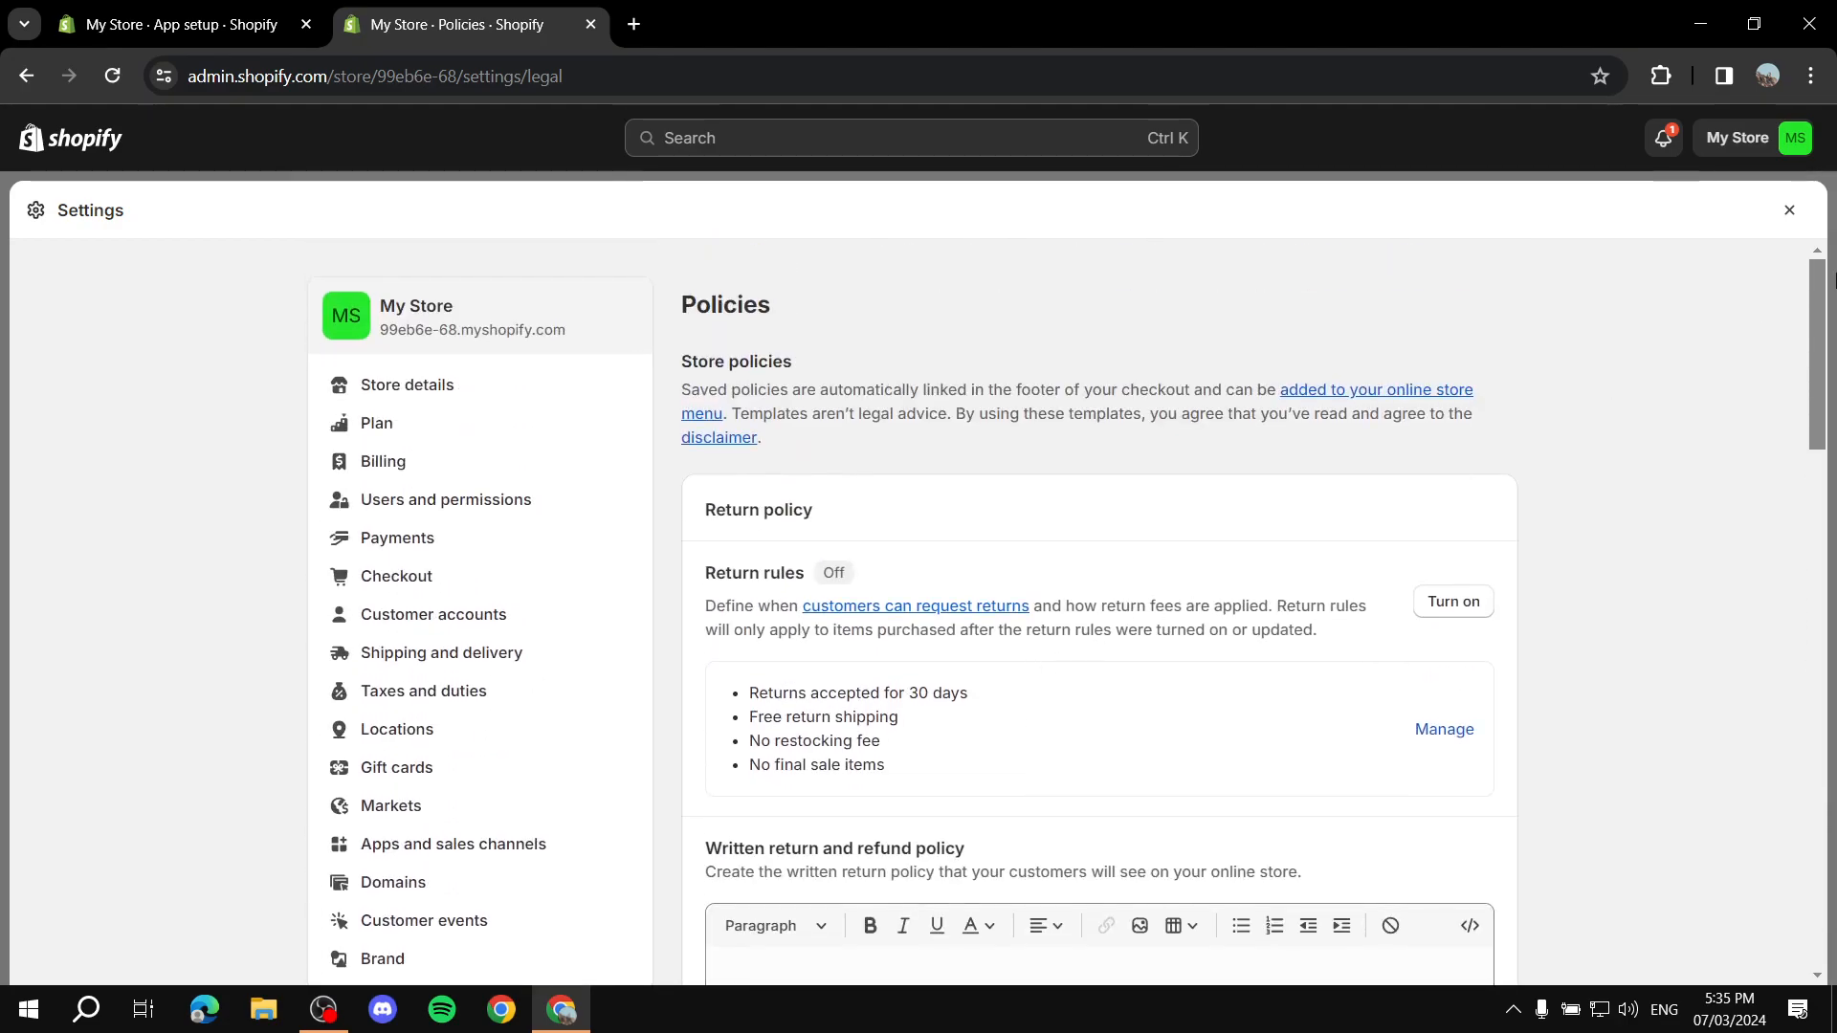
Step: Return to the Google & YouTube app setup and confirm that contact information has been added to the online store
click(291, 7)
click(1123, 275)
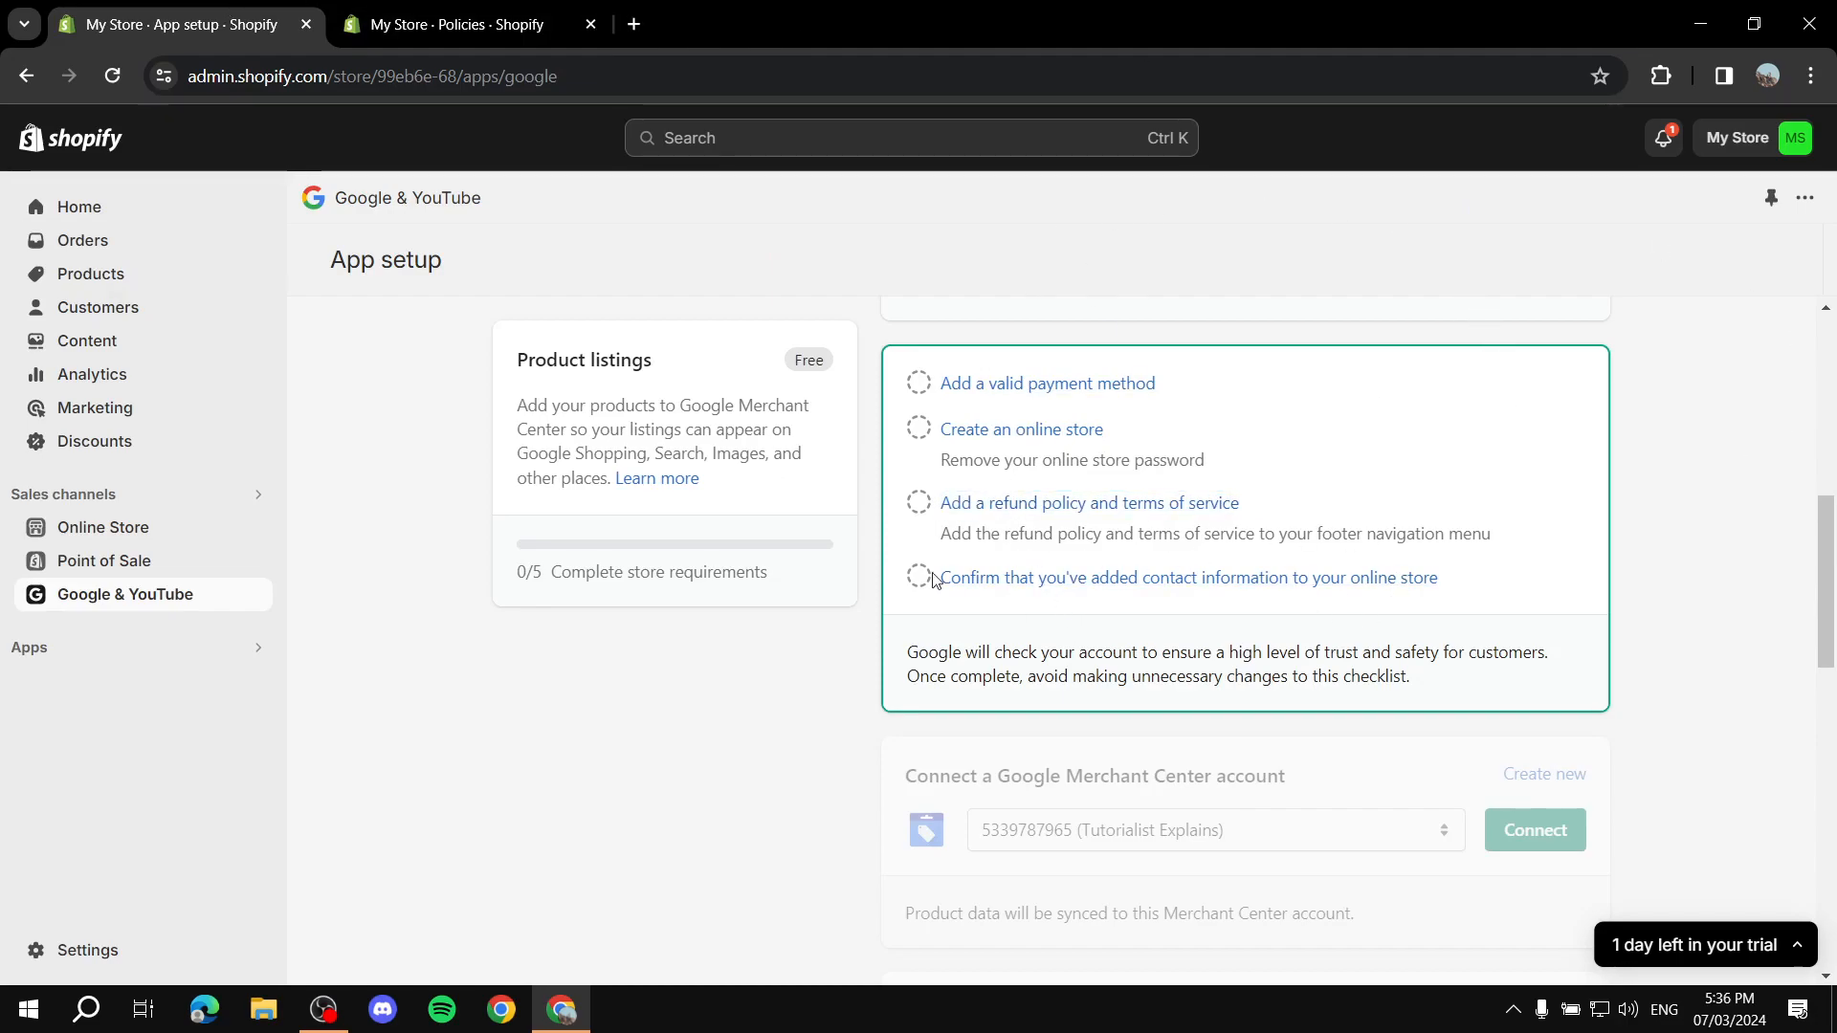
click(1255, 584)
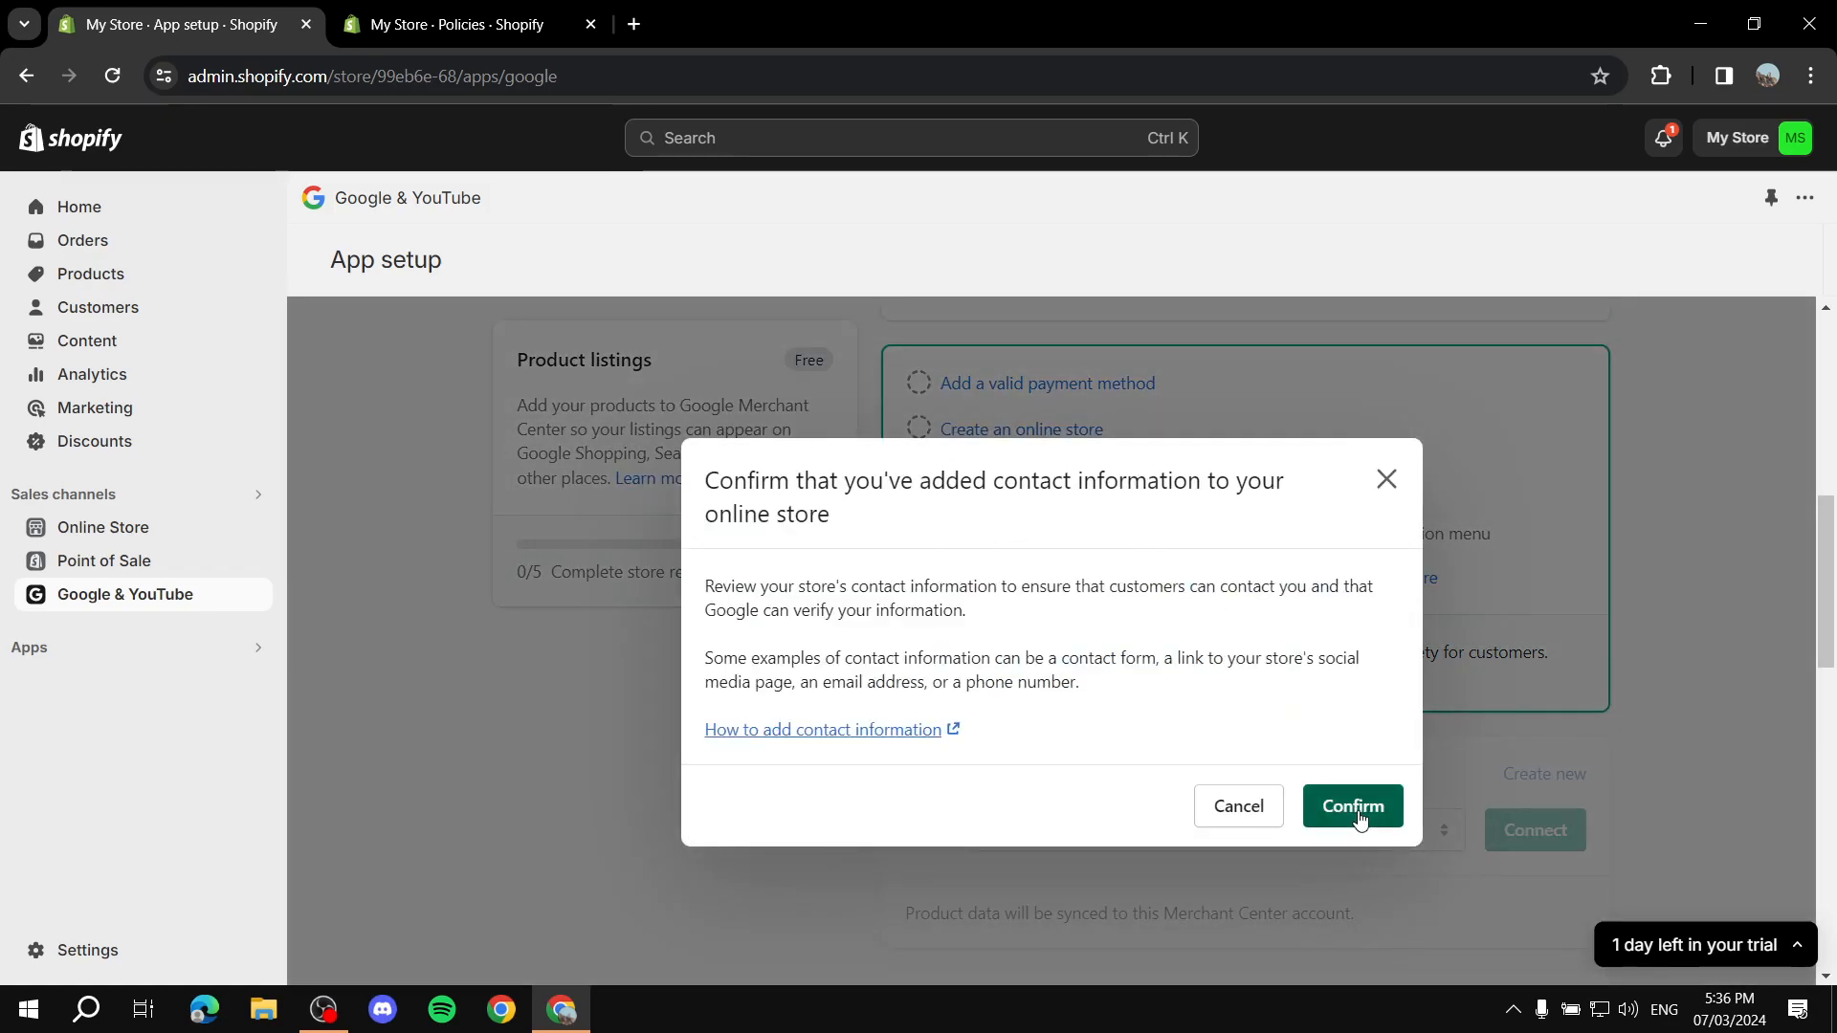
click(1353, 807)
Step: Look through the remaining app setup sections and dismiss the Google Analytics 4 notice
scroll(933, 324, down, 5)
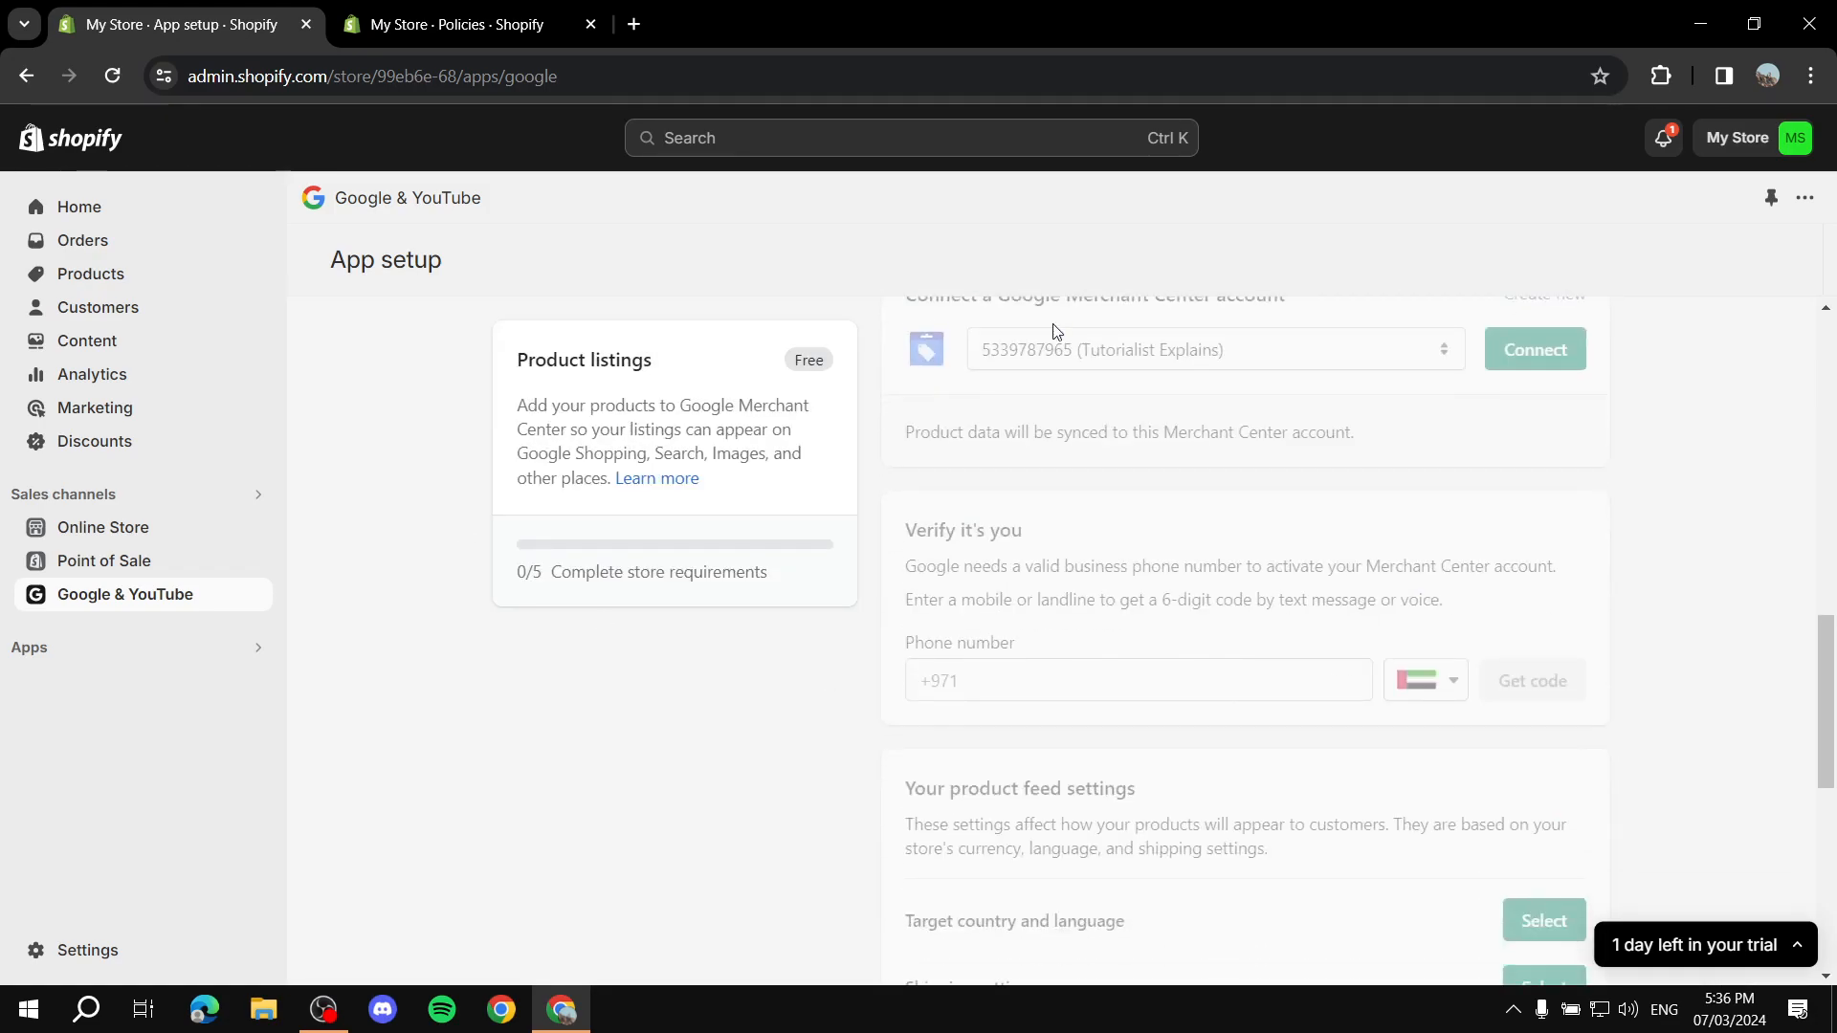
scroll(1135, 201, down, 8)
scroll(1011, 339, up, 1)
scroll(1012, 342, up, 15)
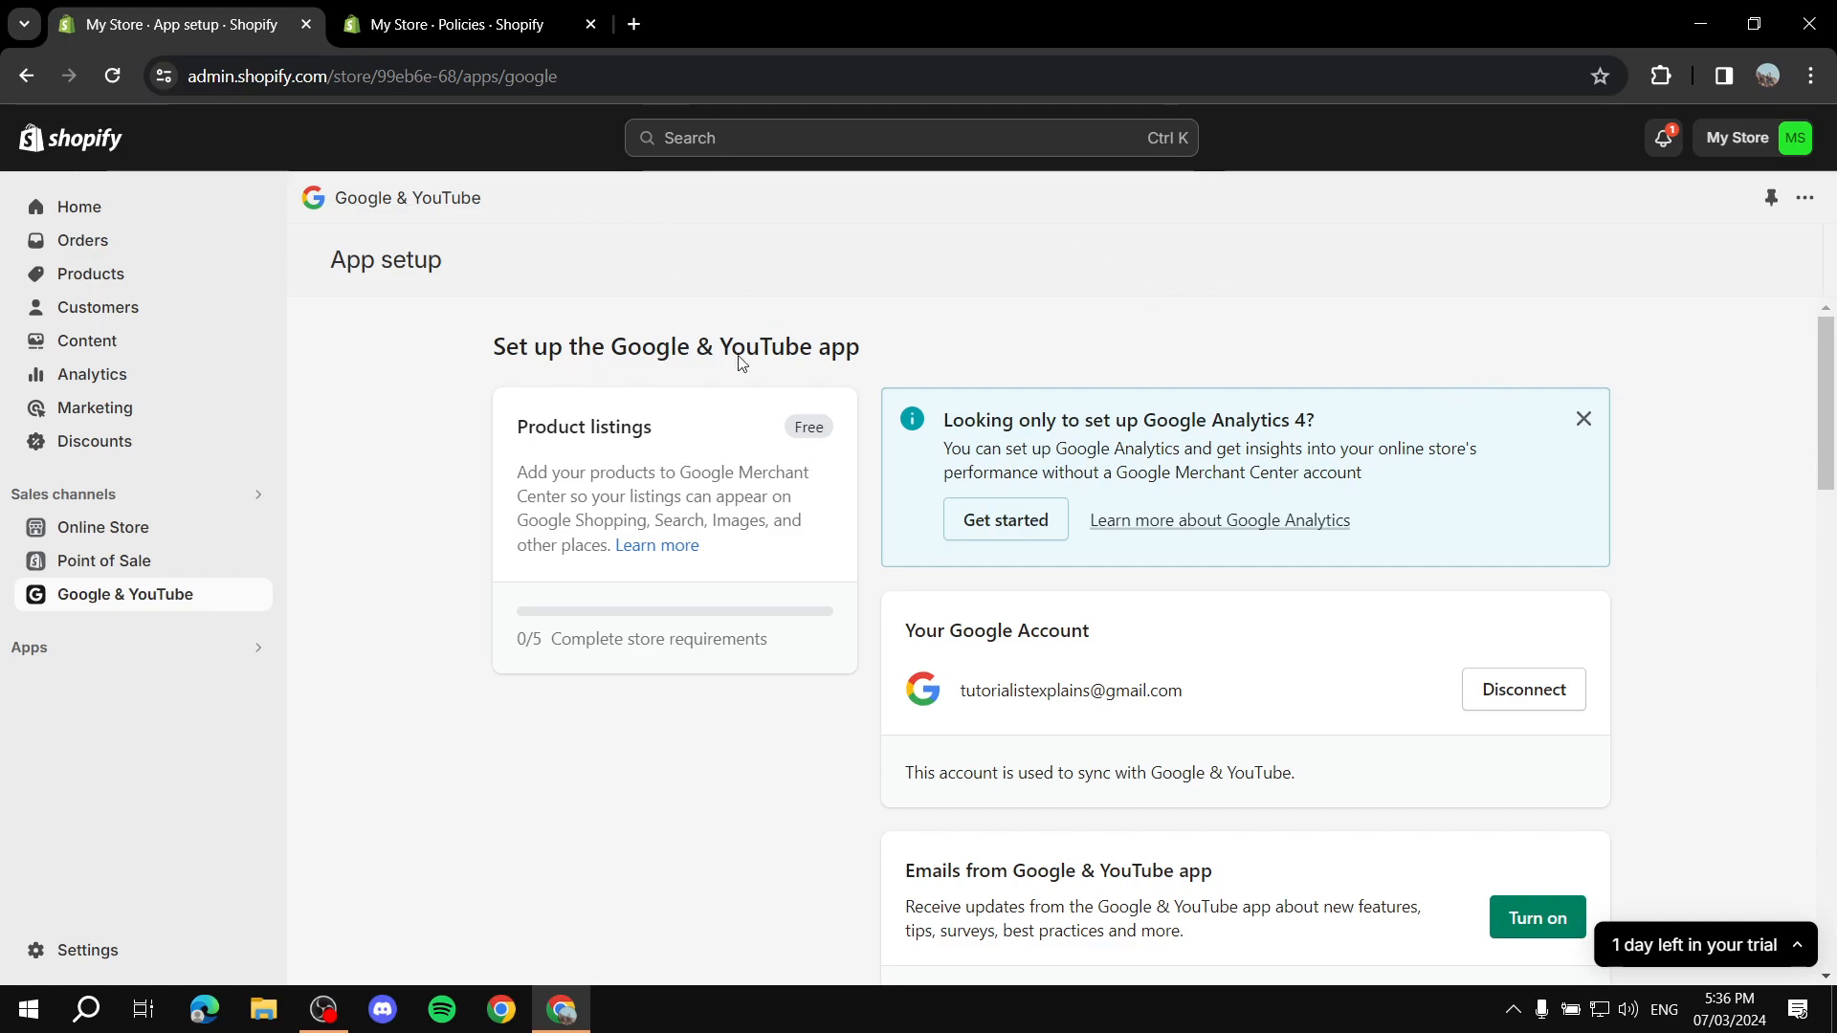
click(1583, 418)
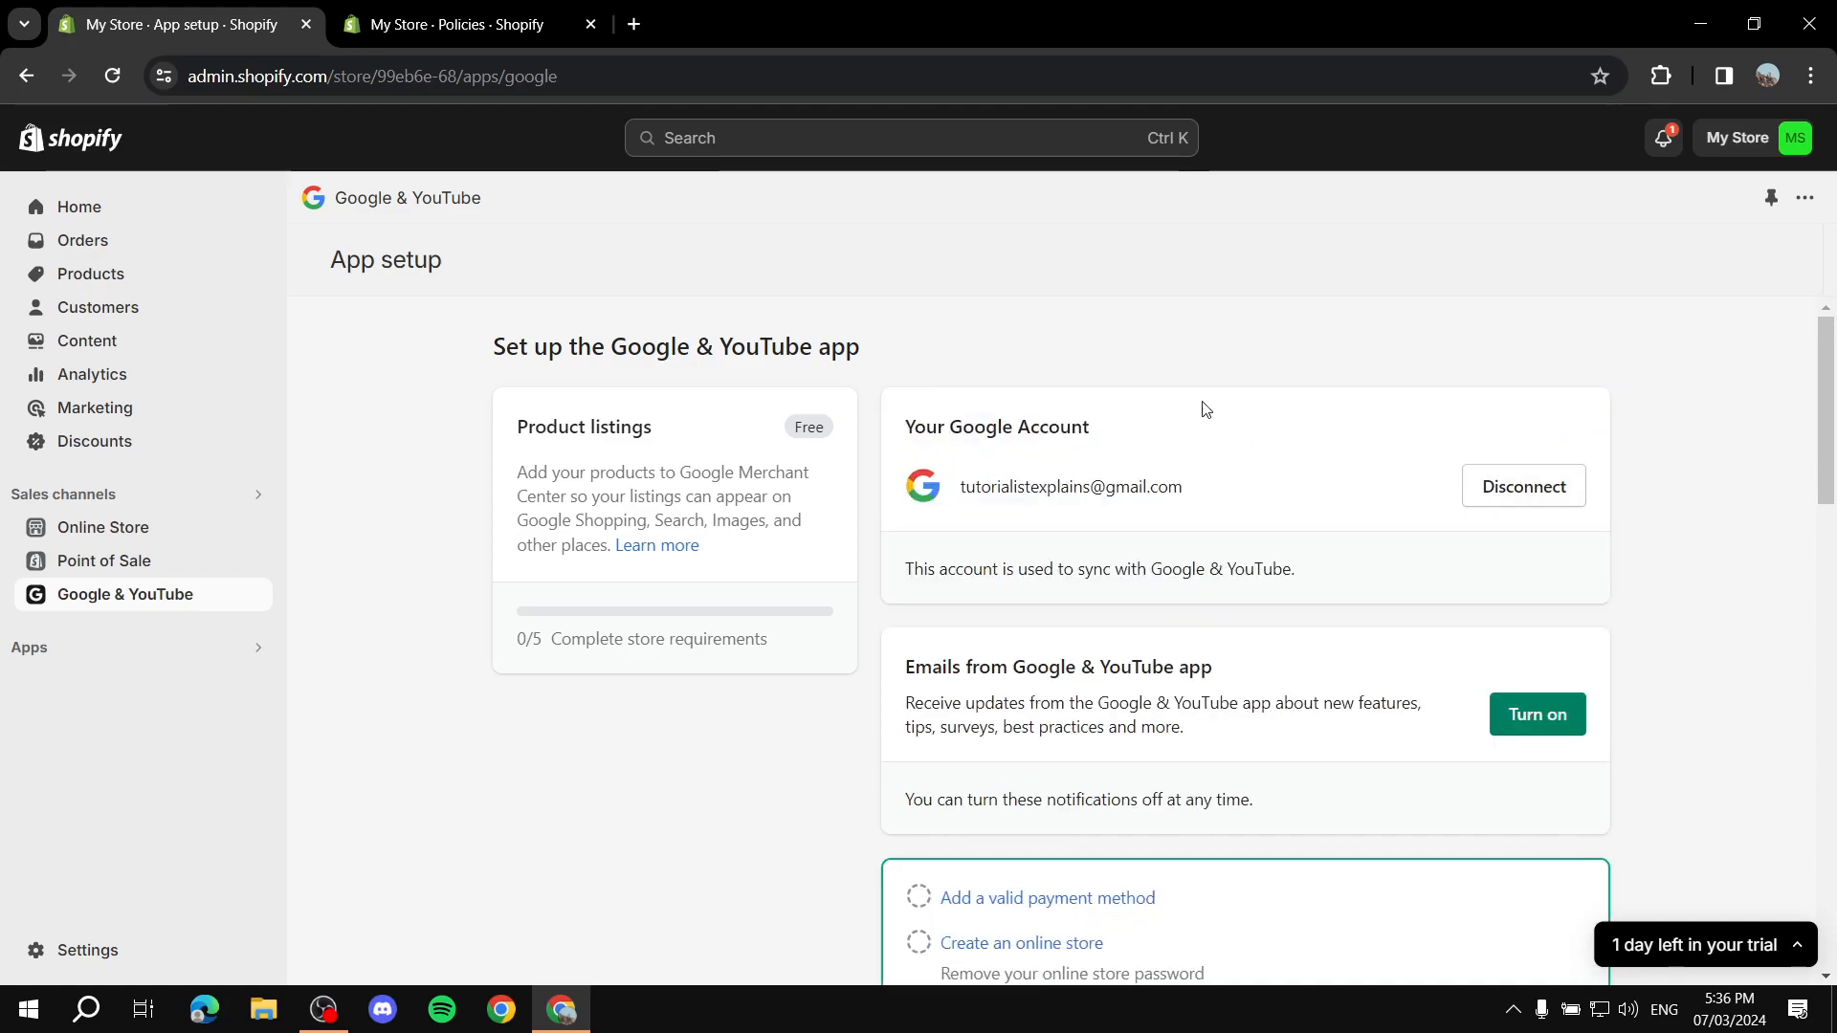